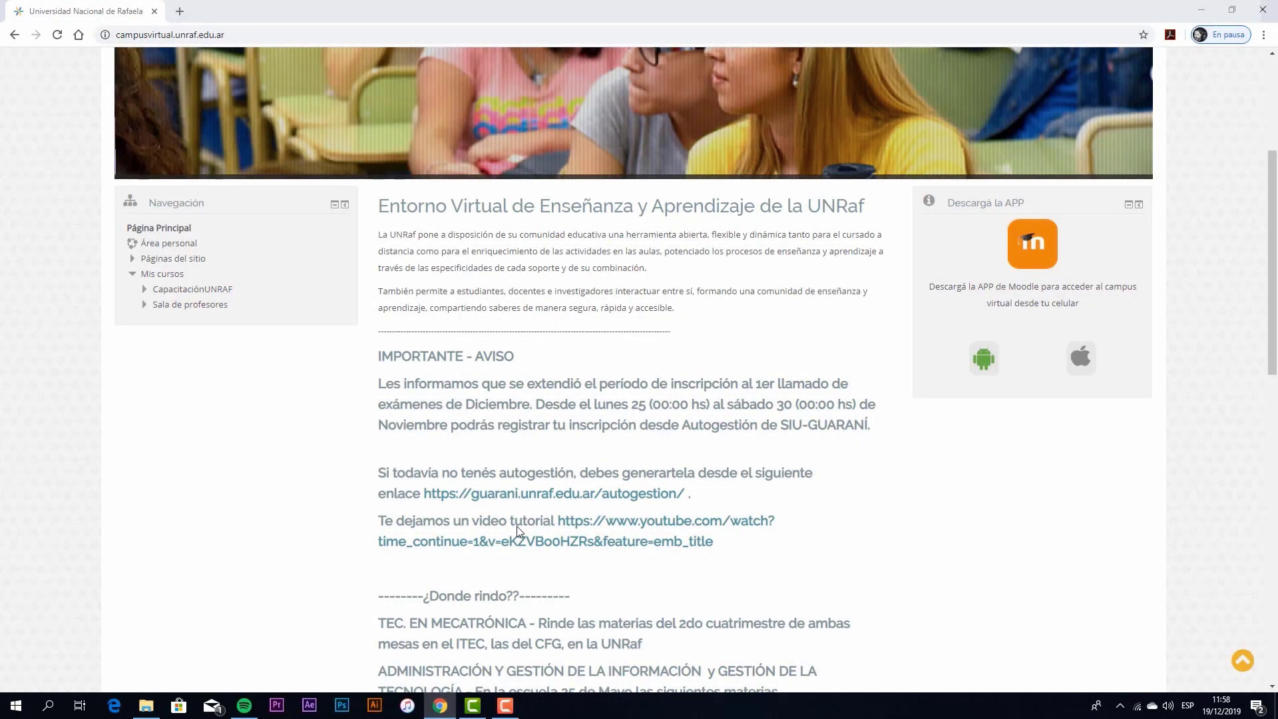
# - Open the CapacitaciónUNRAF course and go to its full course administration page
pyautogui.scroll(2, 525, 515)
pyautogui.scroll(3, 525, 515)
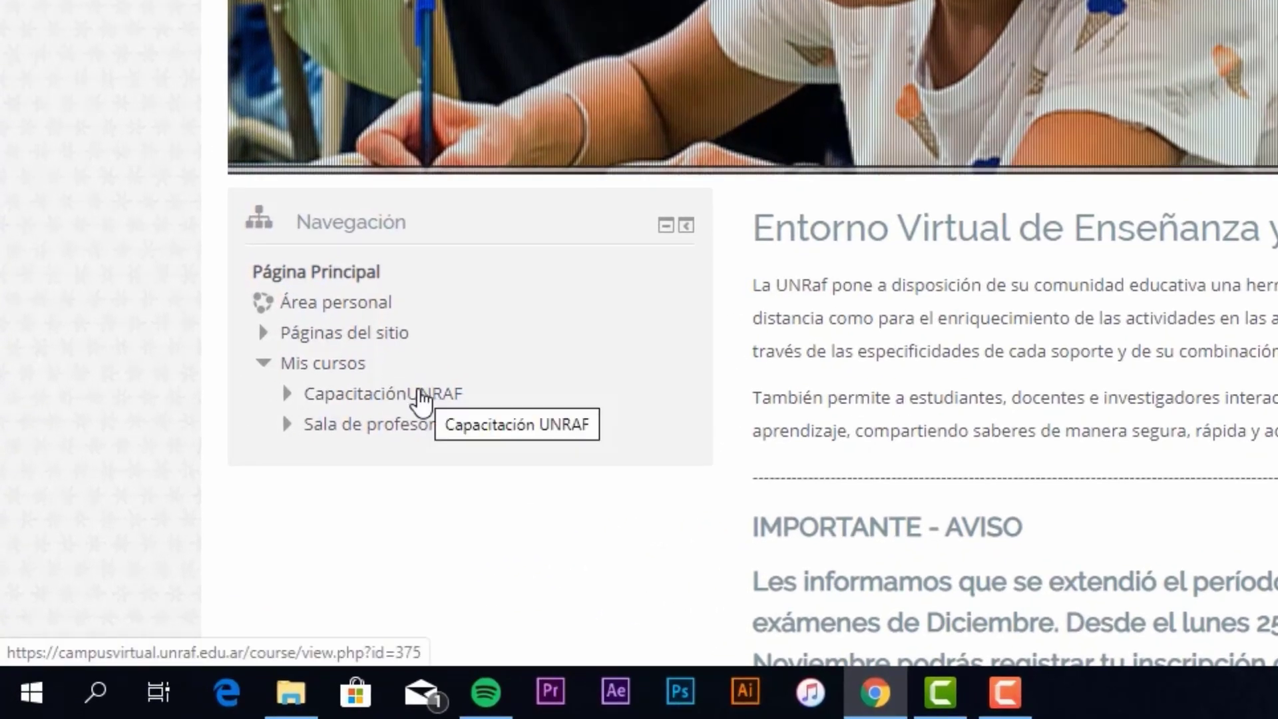
pyautogui.click(421, 397)
pyautogui.scroll(-5, 924, 300)
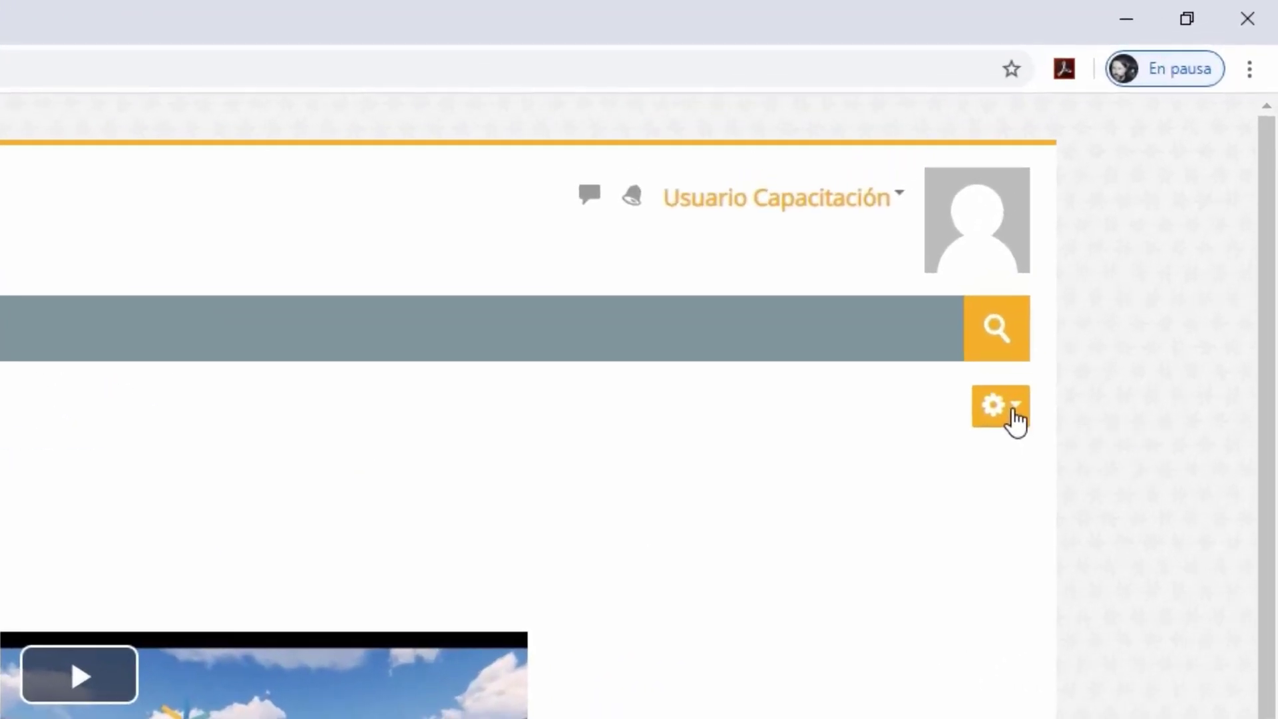
pyautogui.click(1095, 291)
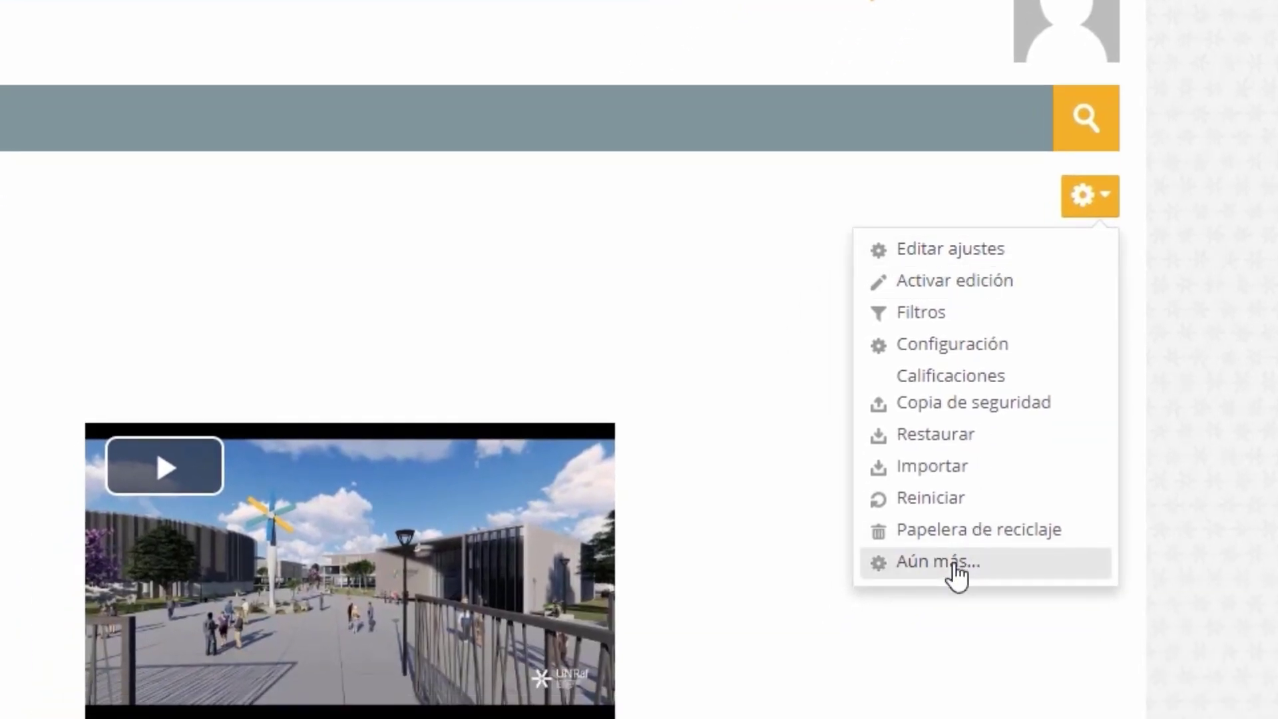
pyautogui.click(956, 564)
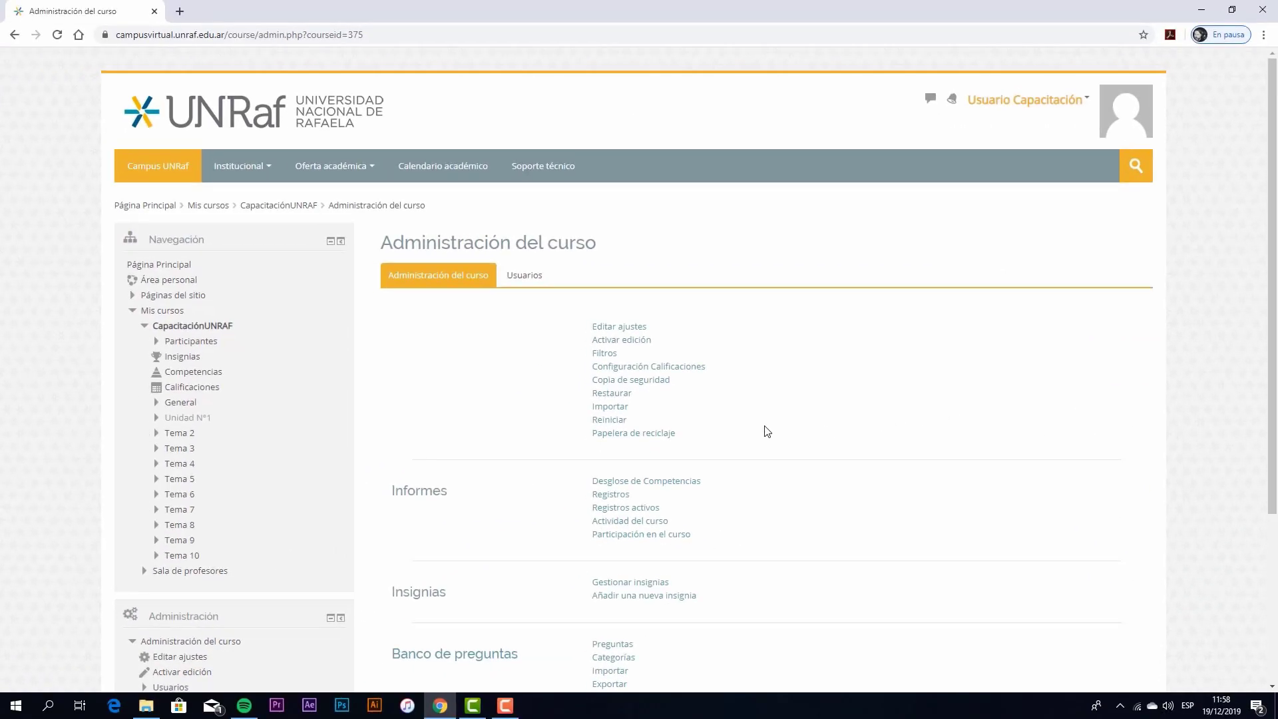
# - Add a question bank category named Unidad N°1 under the parent category Por defecto en CapacitaciónUNRAF
pyautogui.scroll(-2, 767, 431)
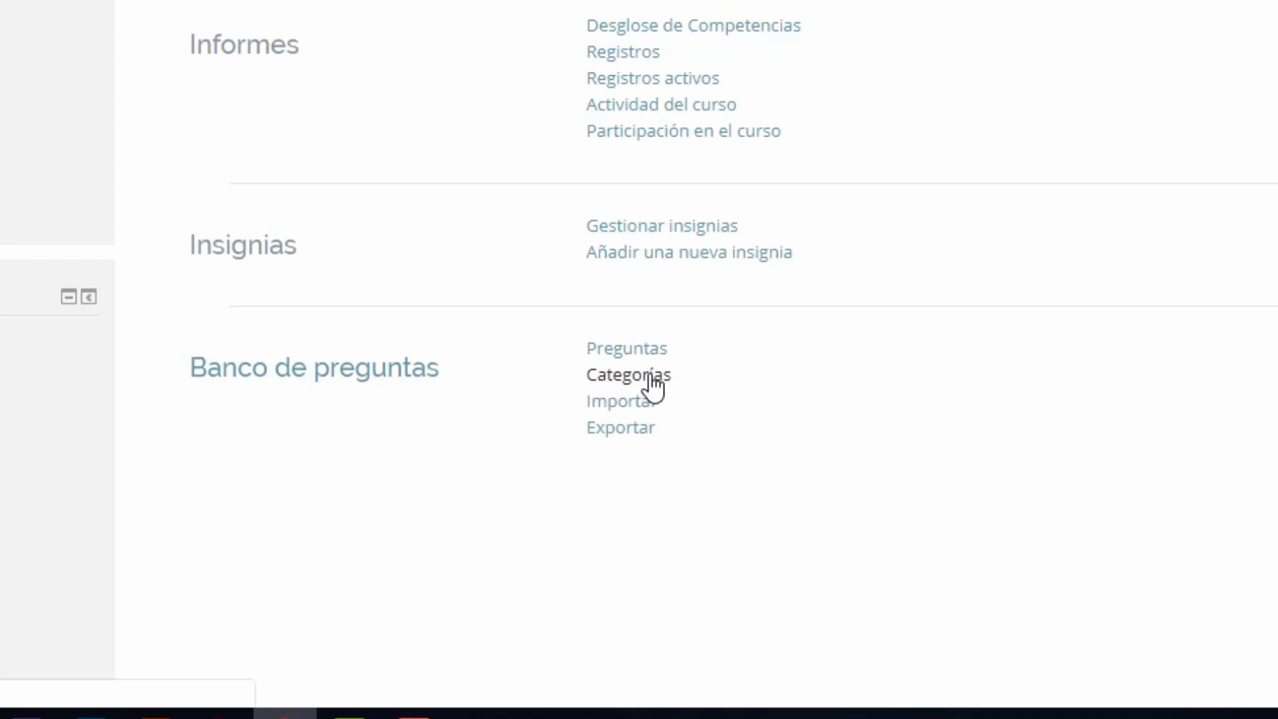
pyautogui.click(647, 387)
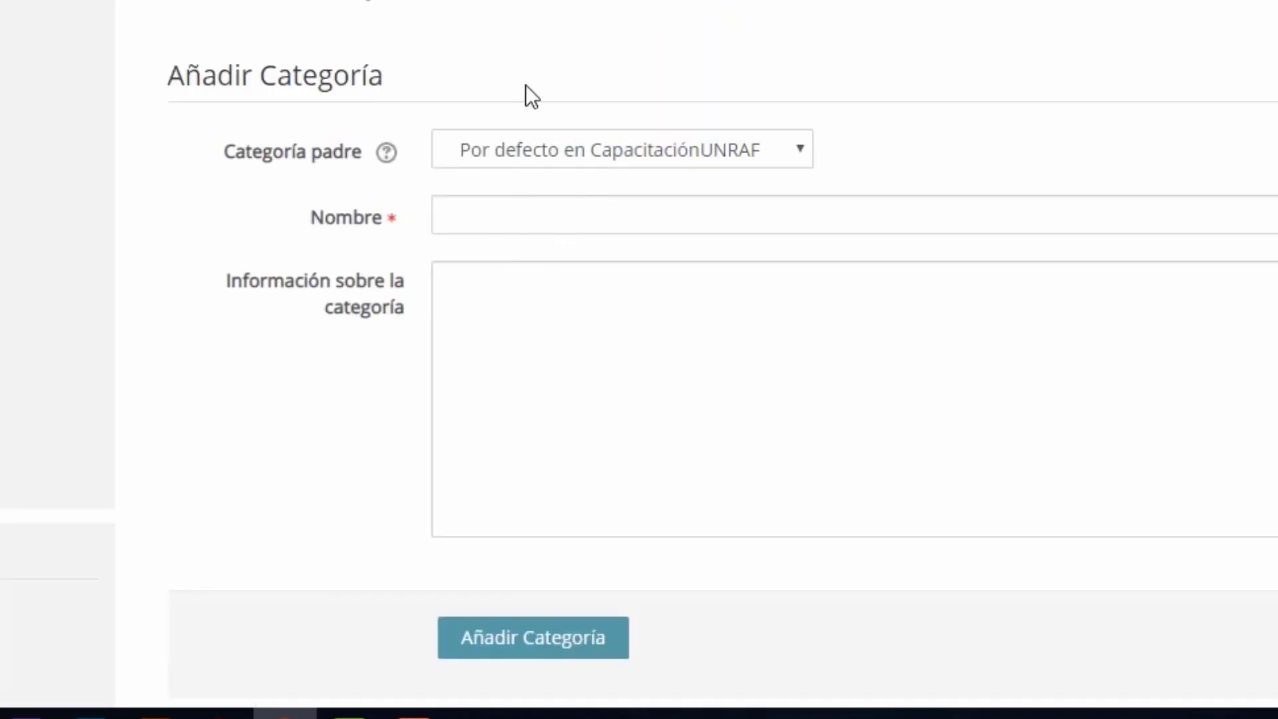
pyautogui.click(670, 213)
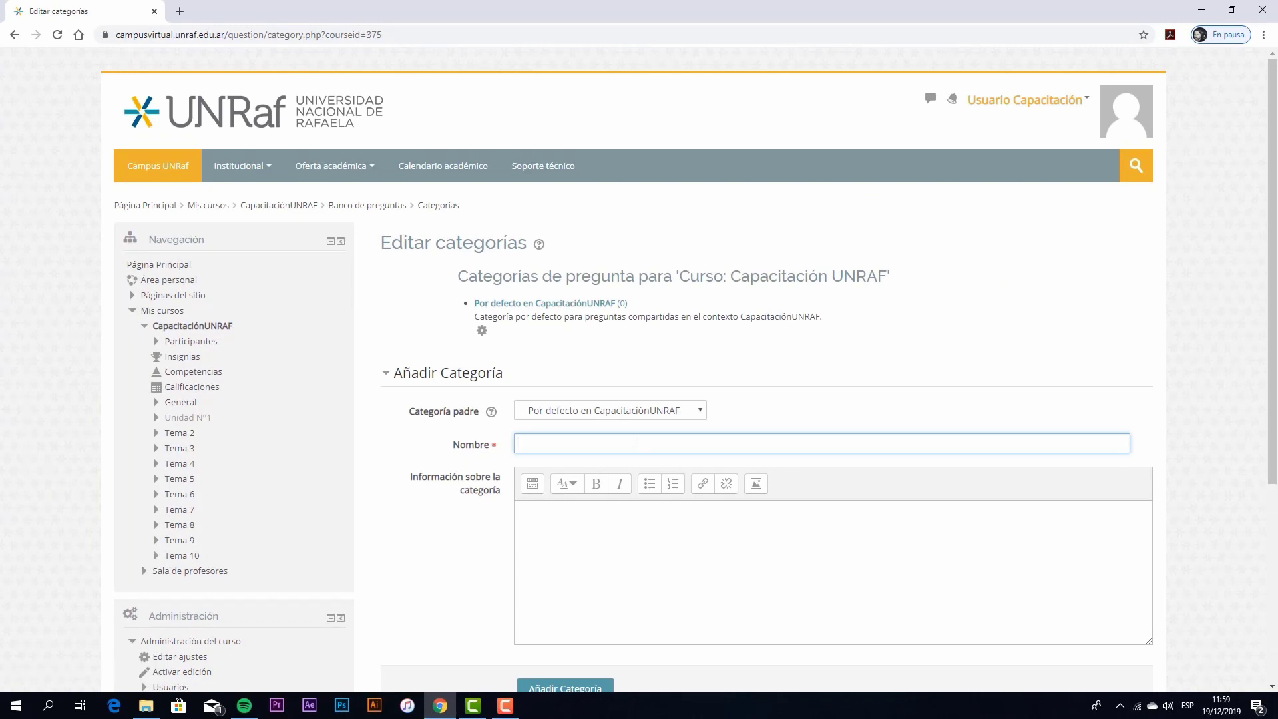
pyautogui.write('Unidad N°1')
pyautogui.scroll(-2, 610, 506)
pyautogui.click(597, 555)
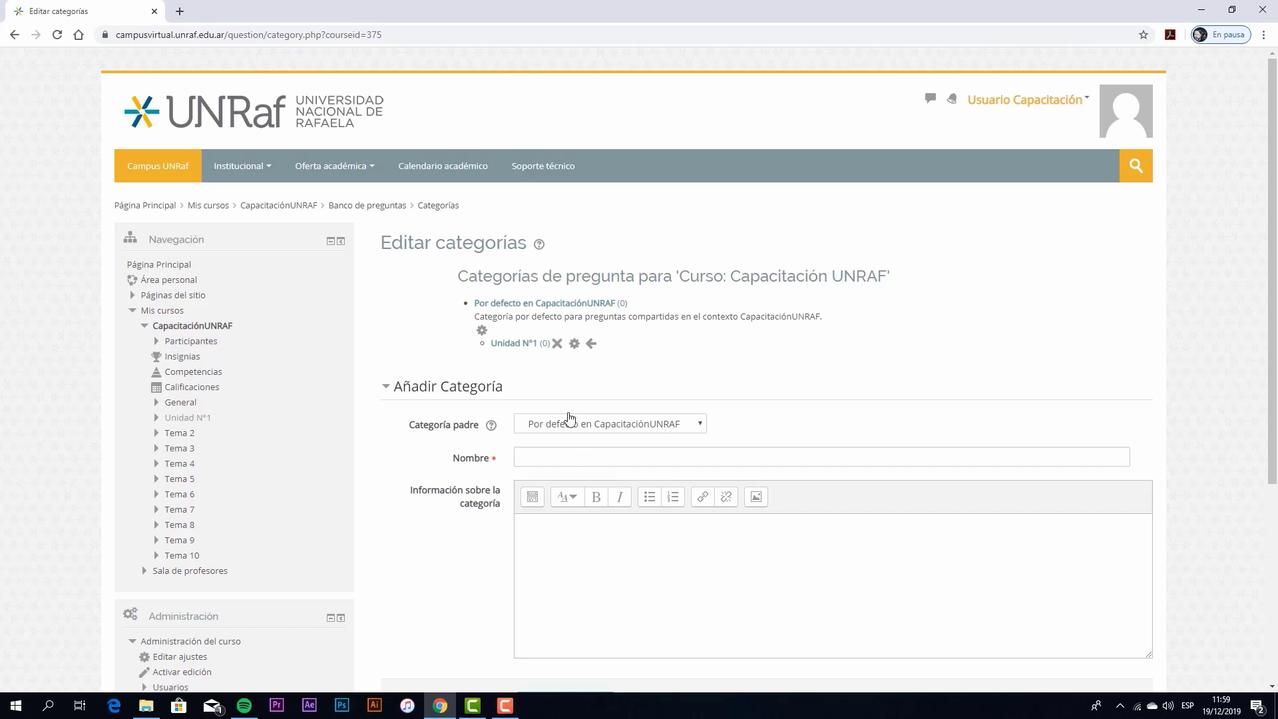
# - Add a second question category named Unidad N°2 under Por defecto en CapacitaciónUNRAF
pyautogui.click(590, 456)
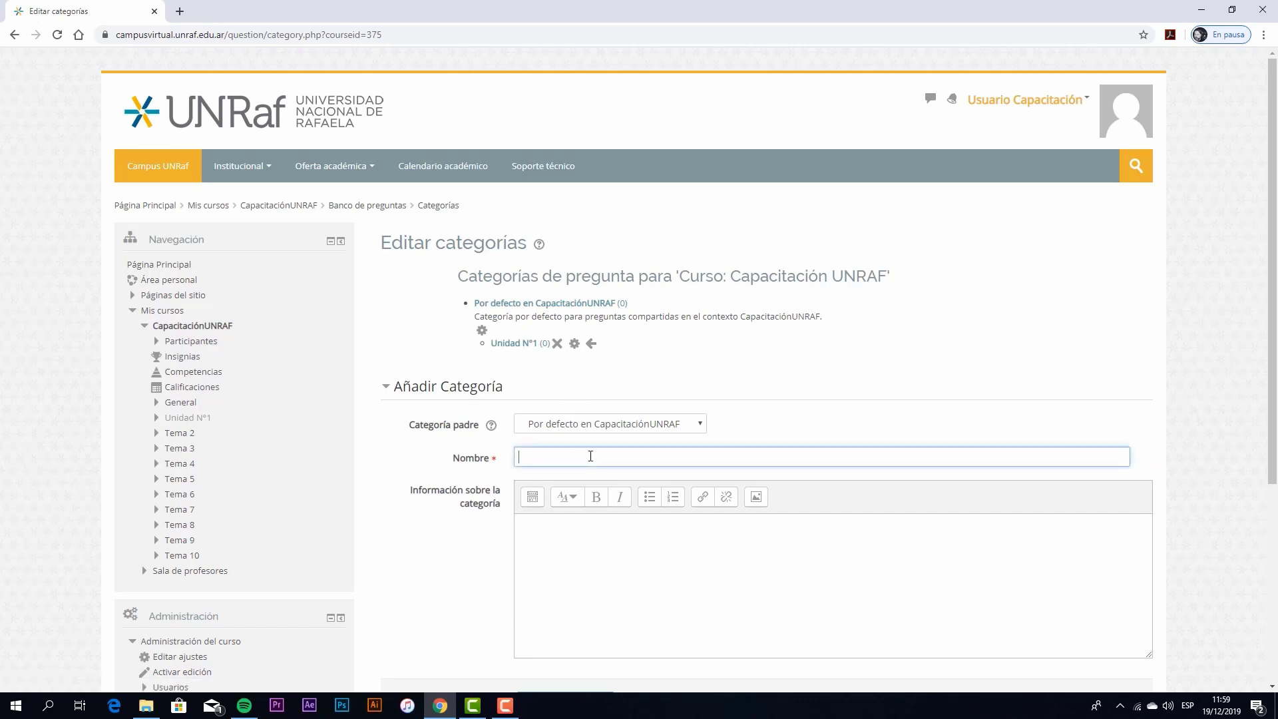
pyautogui.write('Unidad N°2')
pyautogui.scroll(-2, 628, 504)
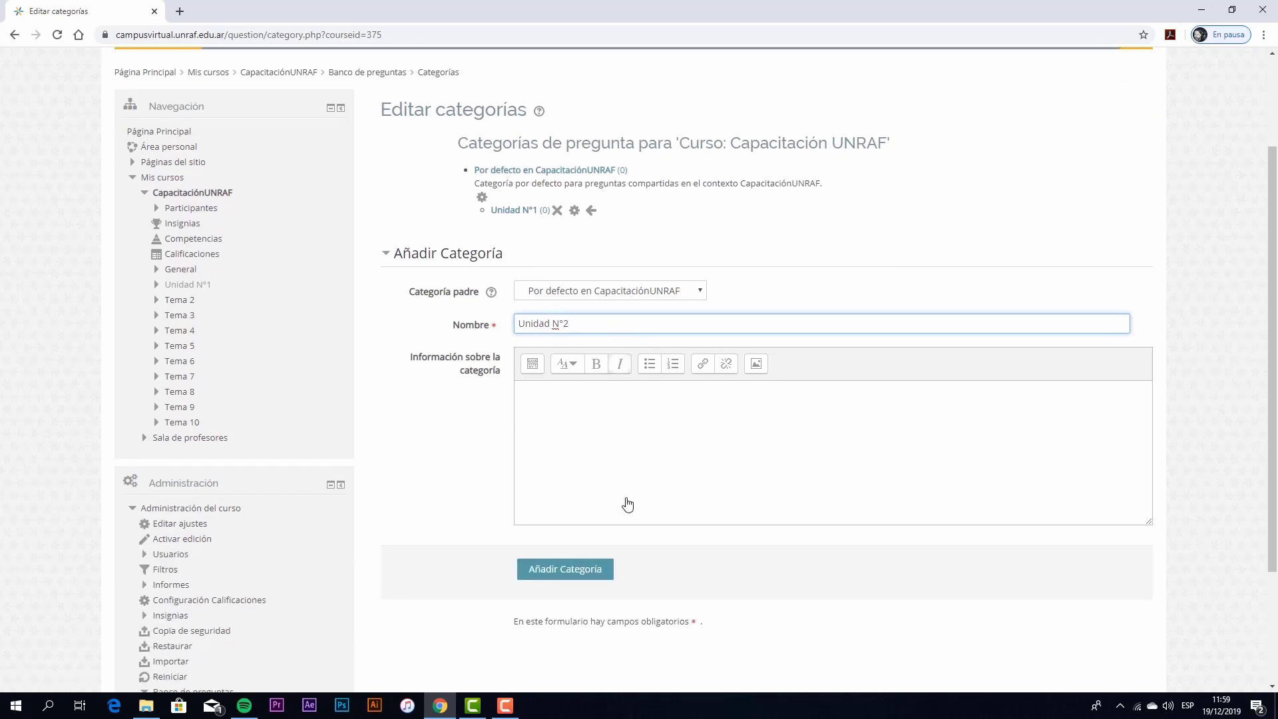
pyautogui.click(583, 574)
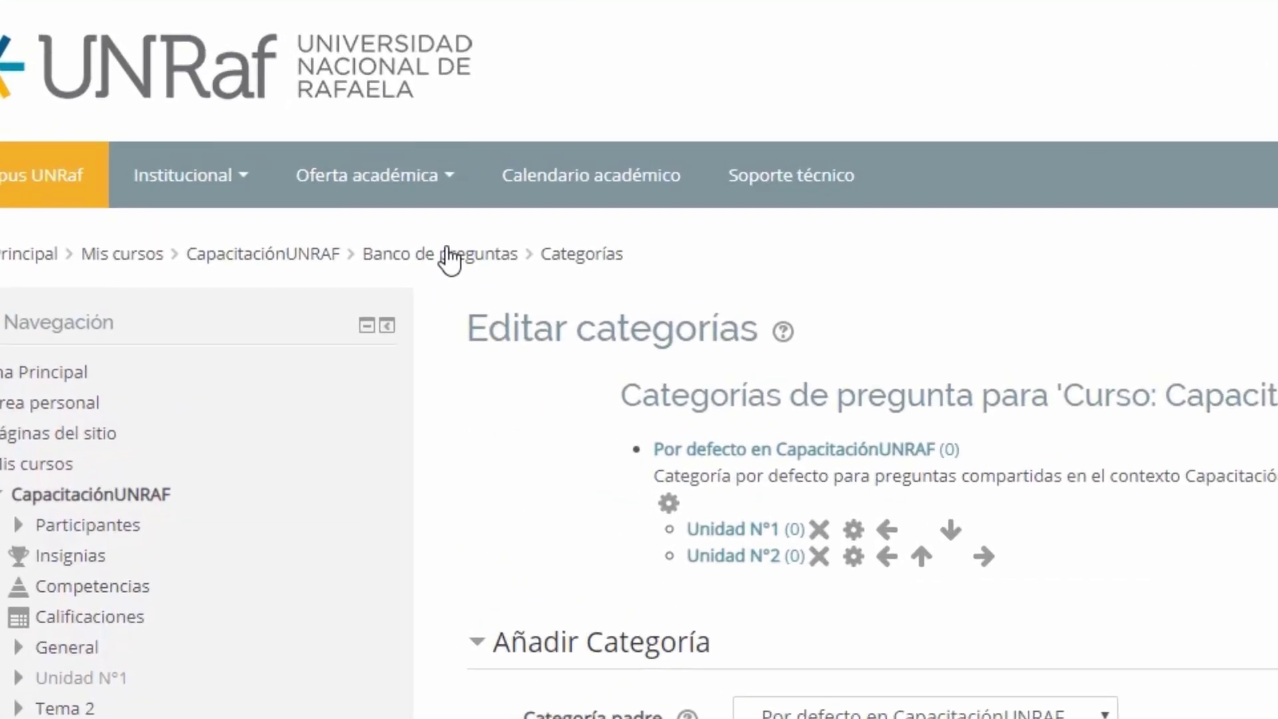
# - Go to the question bank's question list and start creating a new question
pyautogui.click(450, 260)
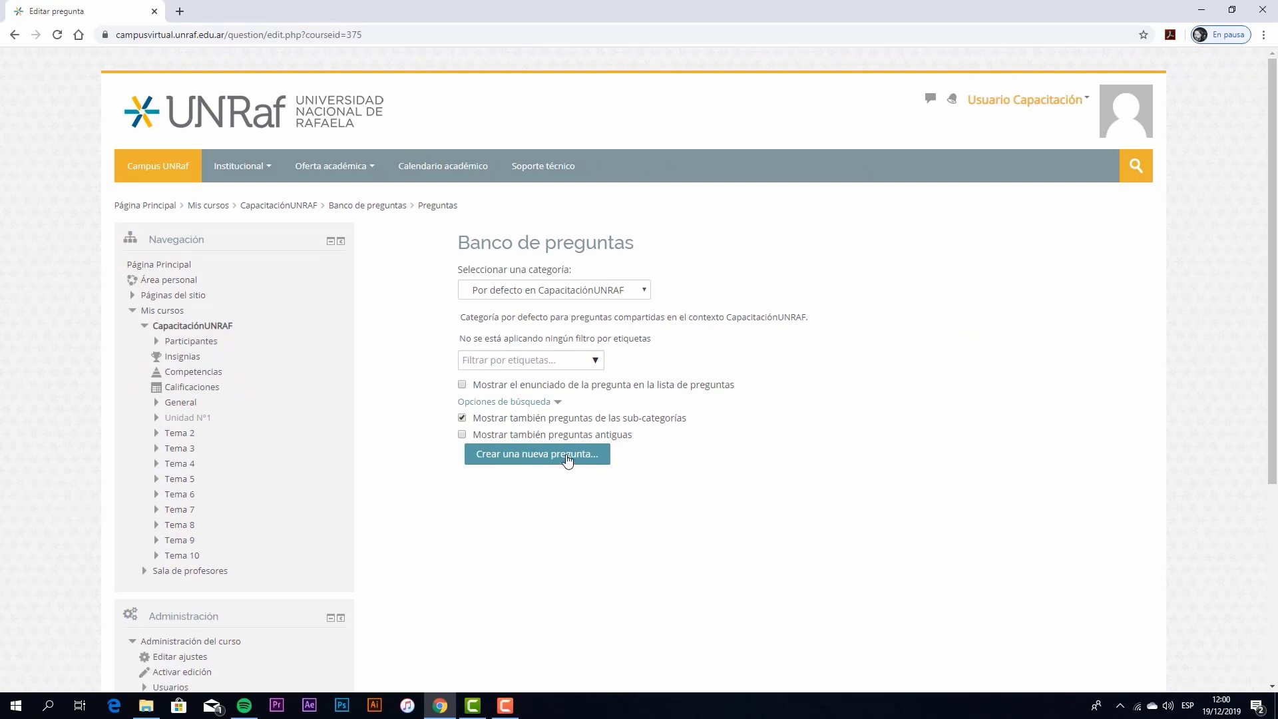
pyautogui.scroll(-3, 567, 459)
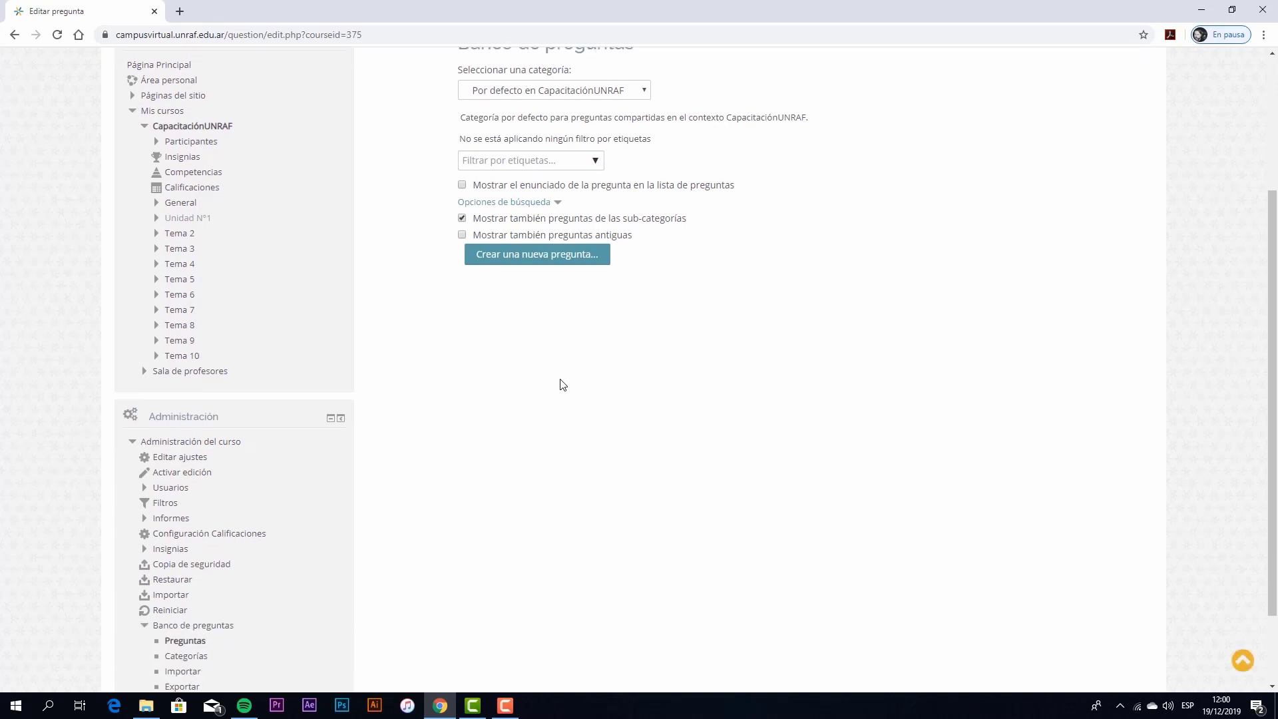
pyautogui.scroll(-1, 562, 384)
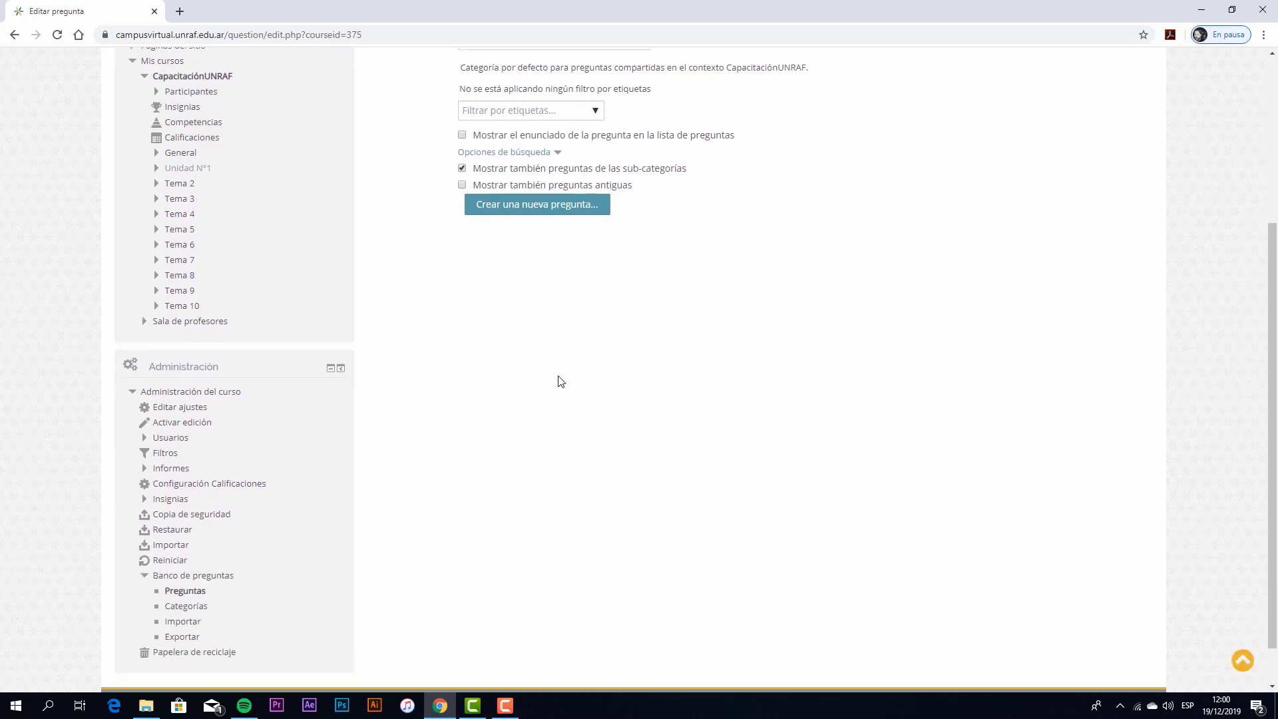
pyautogui.scroll(2, 564, 327)
pyautogui.click(562, 325)
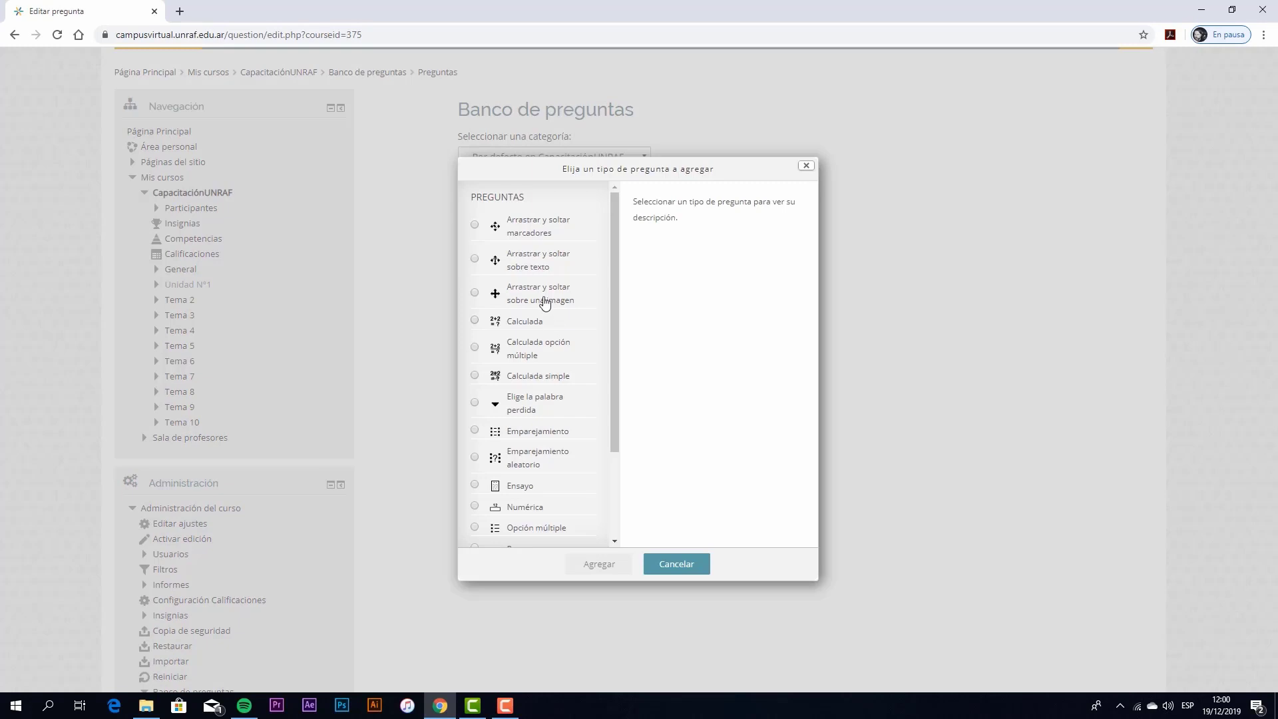
# - Review the available question types and read the descriptions of Arrastrar y soltar sobre texto and Arrastrar y soltar sobre una imagen
pyautogui.scroll(-2, 539, 279)
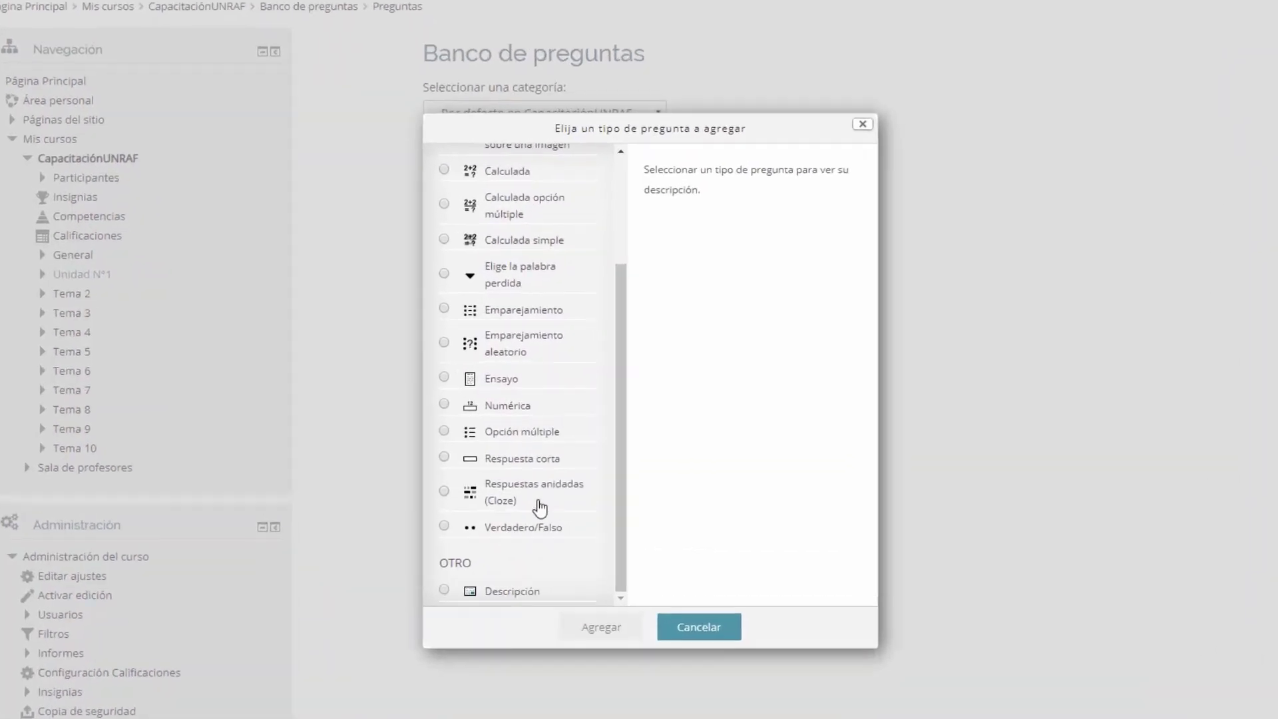
pyautogui.scroll(3, 509, 506)
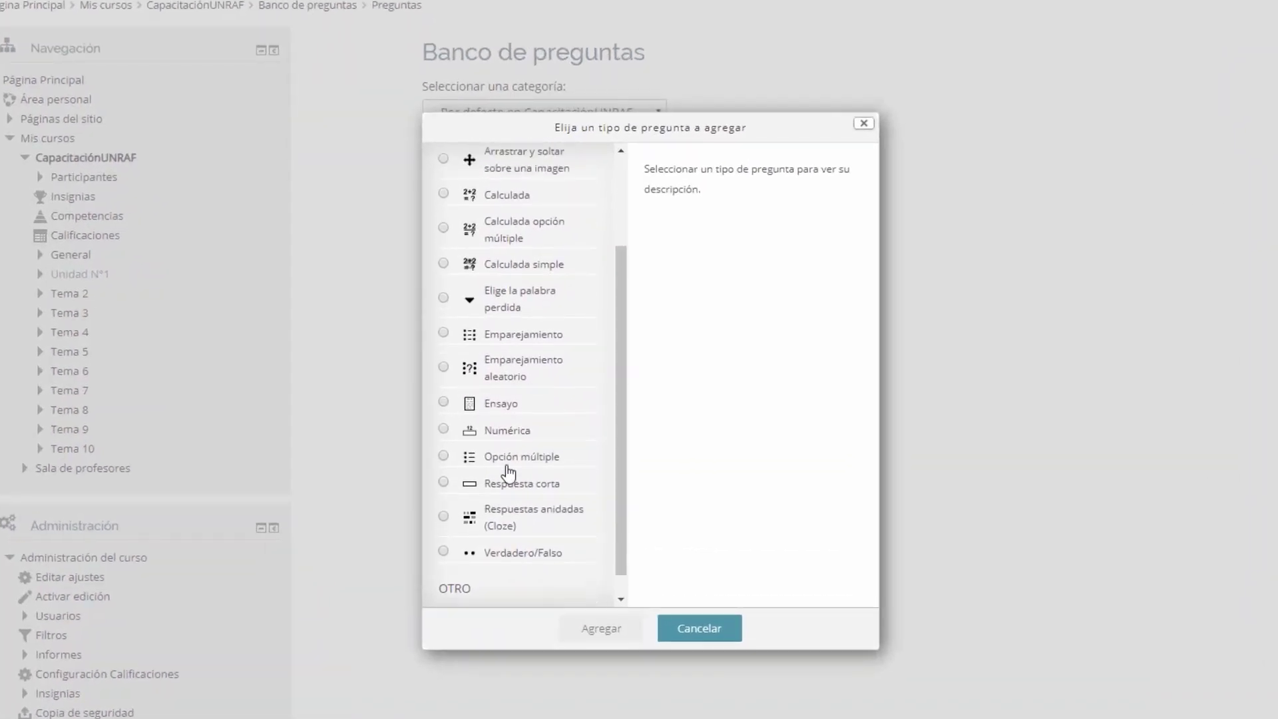
pyautogui.scroll(-2, 511, 459)
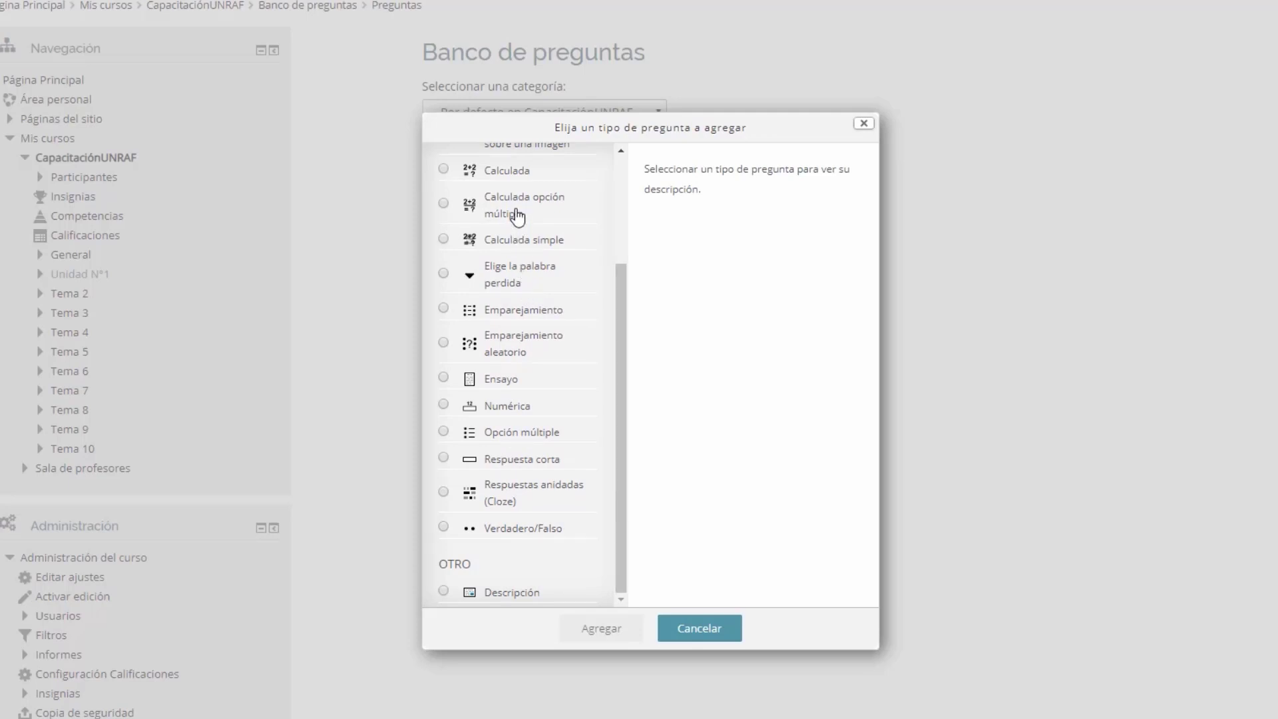
pyautogui.scroll(1, 517, 218)
pyautogui.click(510, 188)
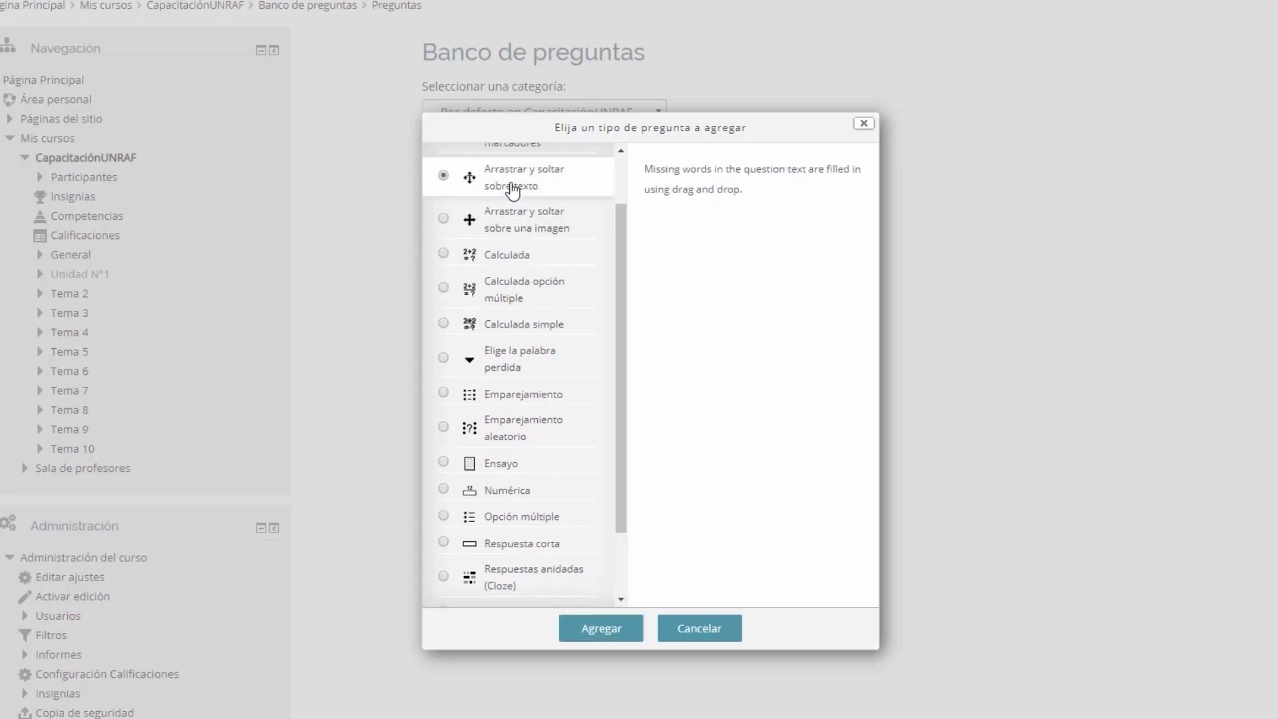
pyautogui.click(516, 214)
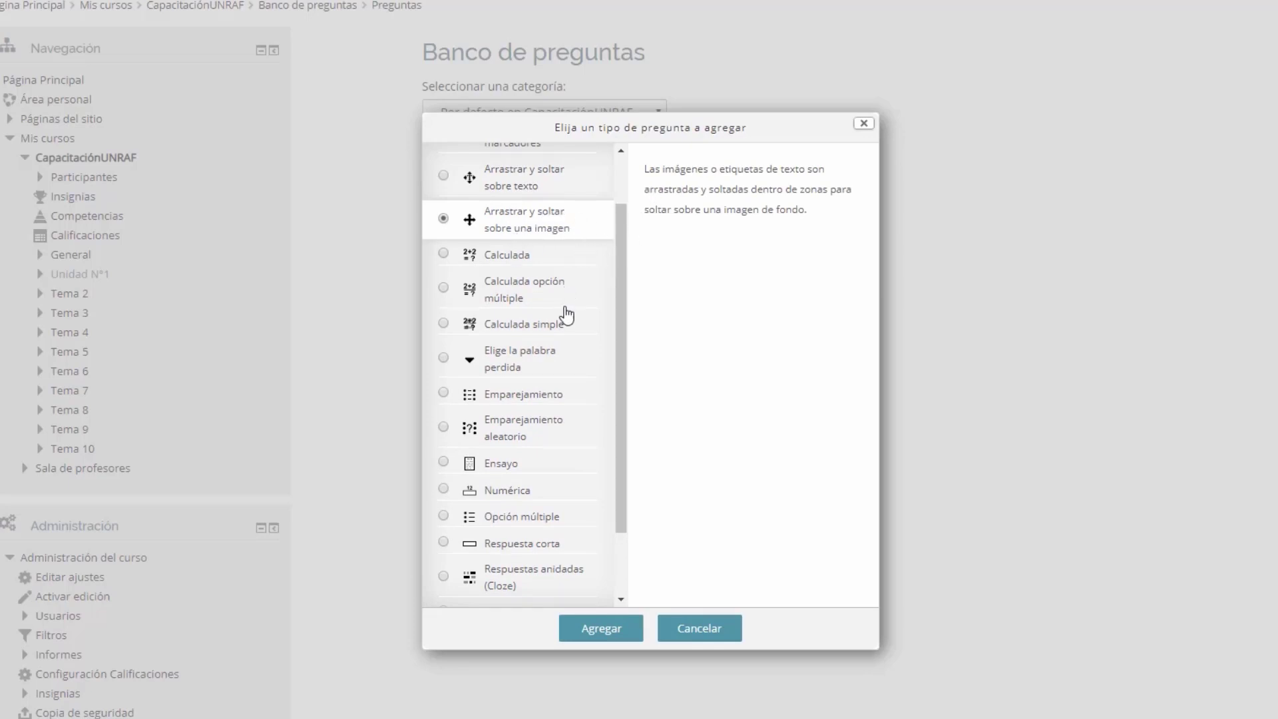
pyautogui.scroll(-1, 535, 427)
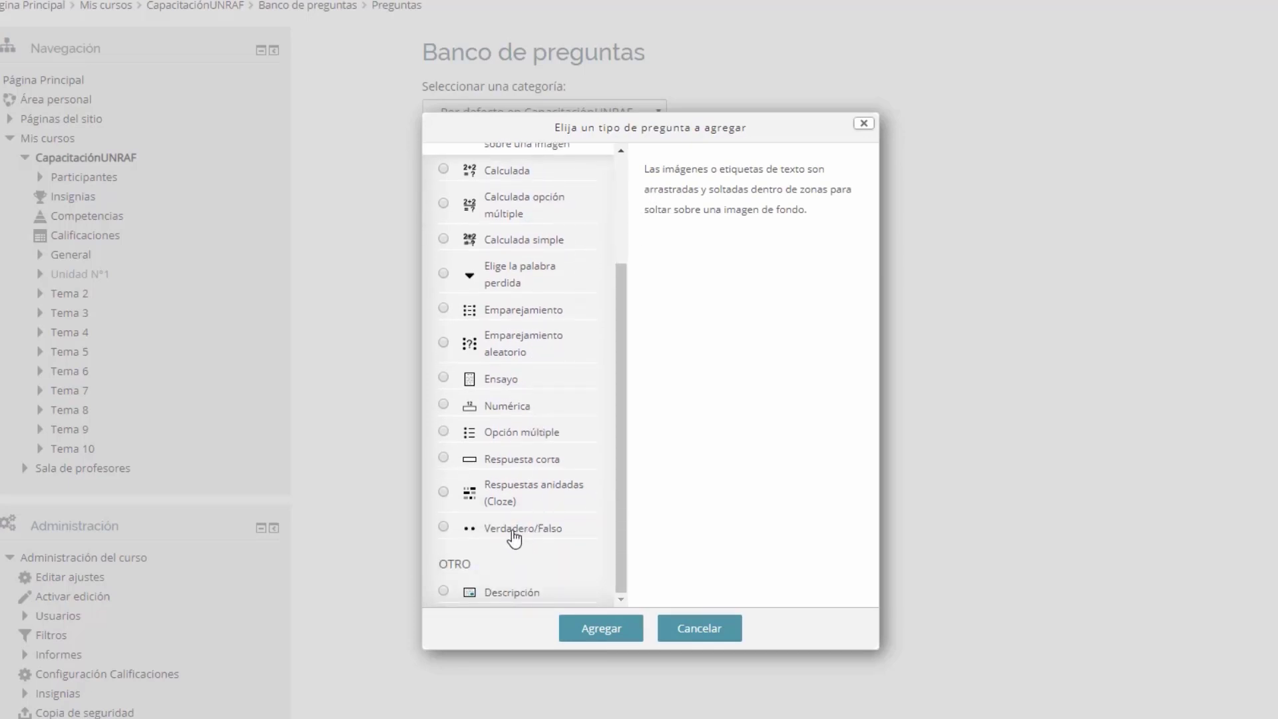
# - Add a Verdadero/Falso question, assign it to the Unidad N°1 category and name it Mat. 1
pyautogui.click(494, 529)
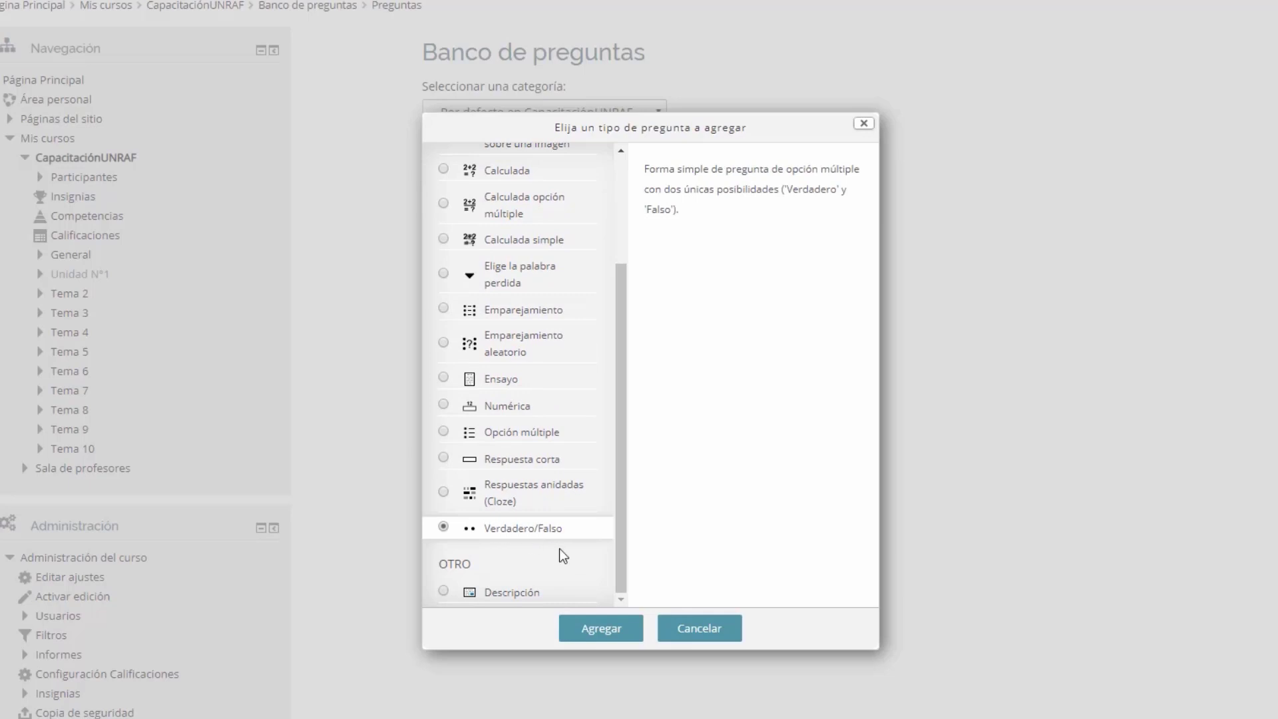
pyautogui.click(602, 629)
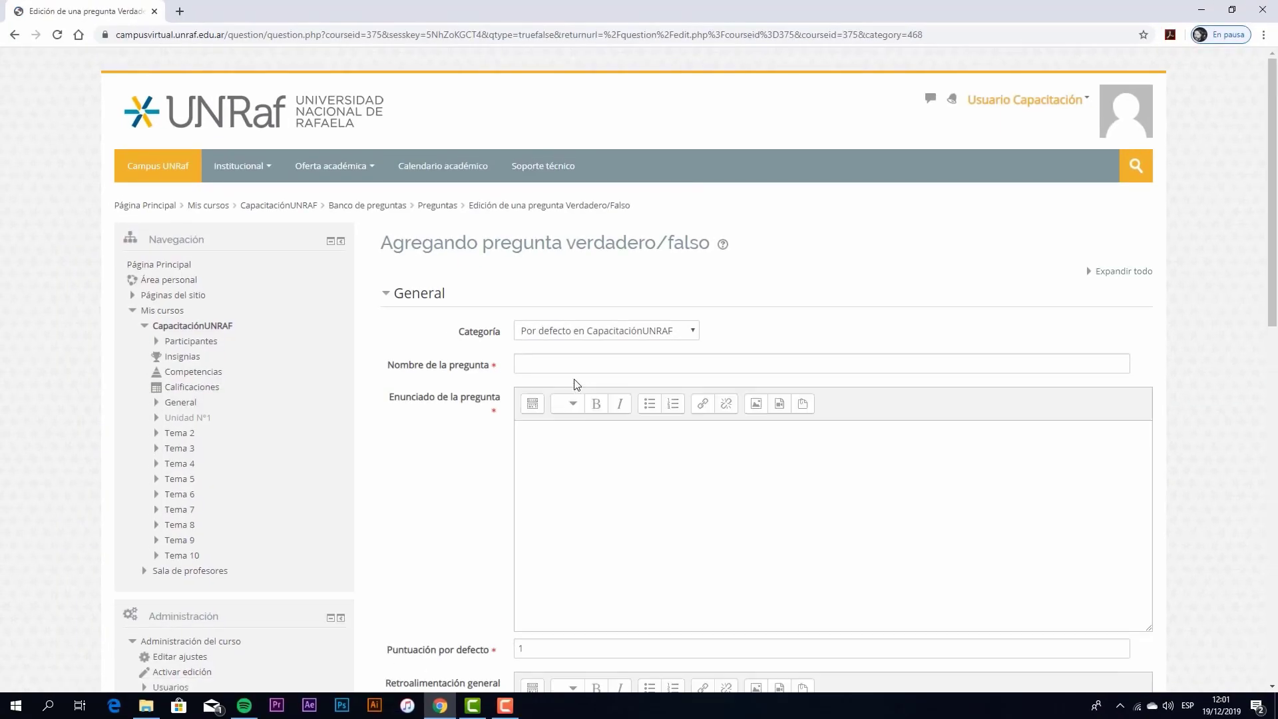
pyautogui.click(690, 332)
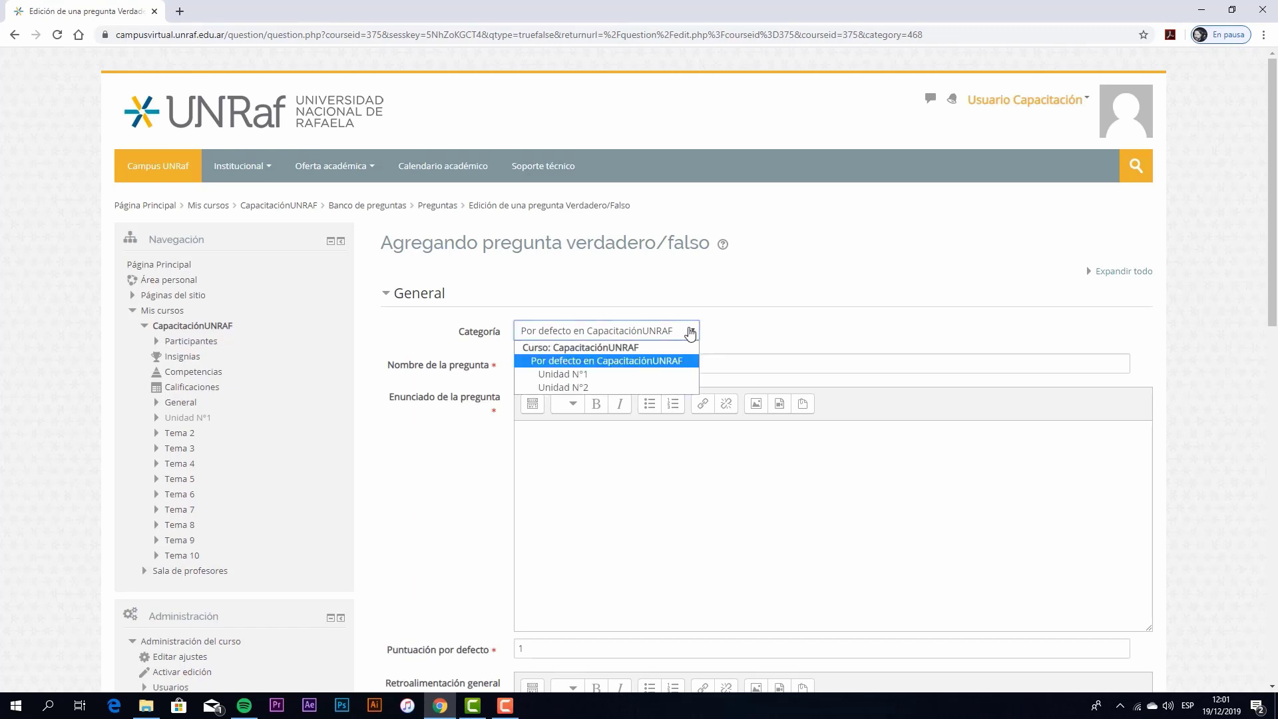
pyautogui.click(599, 376)
pyautogui.click(615, 363)
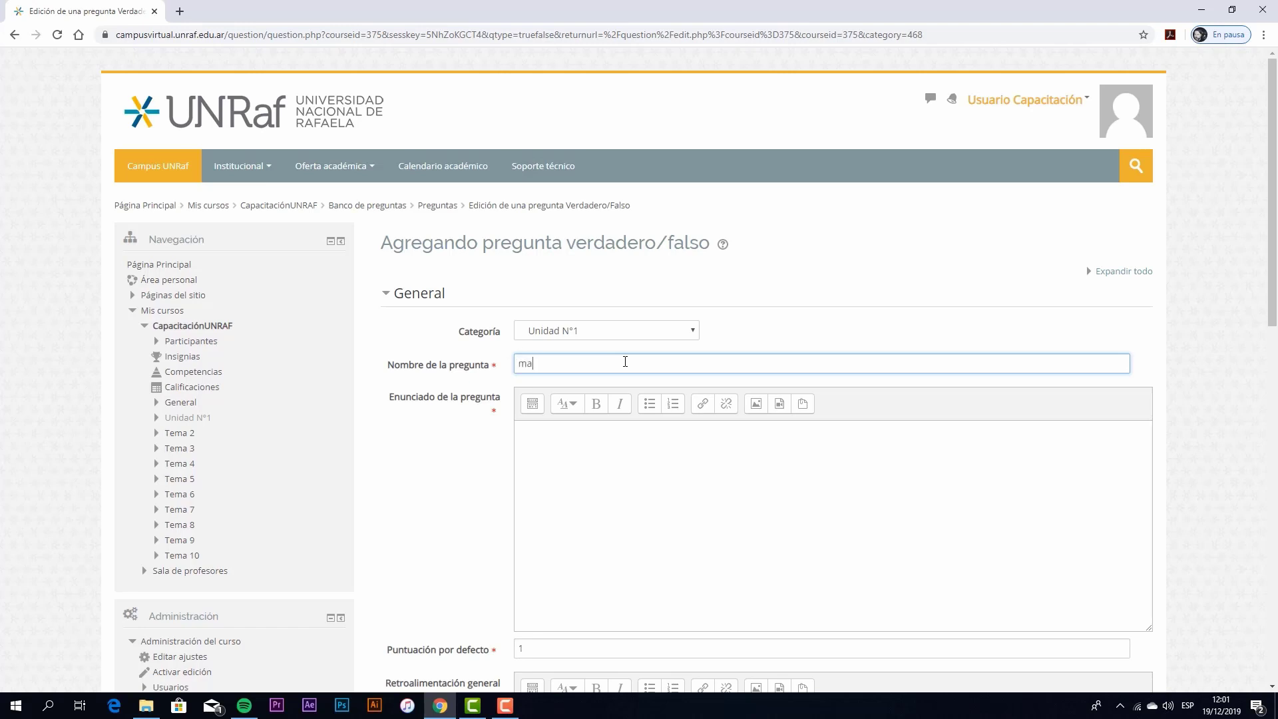
pyautogui.press('BackSpace')
pyautogui.write('Matem')
pyautogui.press('BackSpace')
pyautogui.press('BackSpace')
# - Enter 1 + 4 = 5 as the question statement and set the correct answer to Verdadero
pyautogui.click(638, 491)
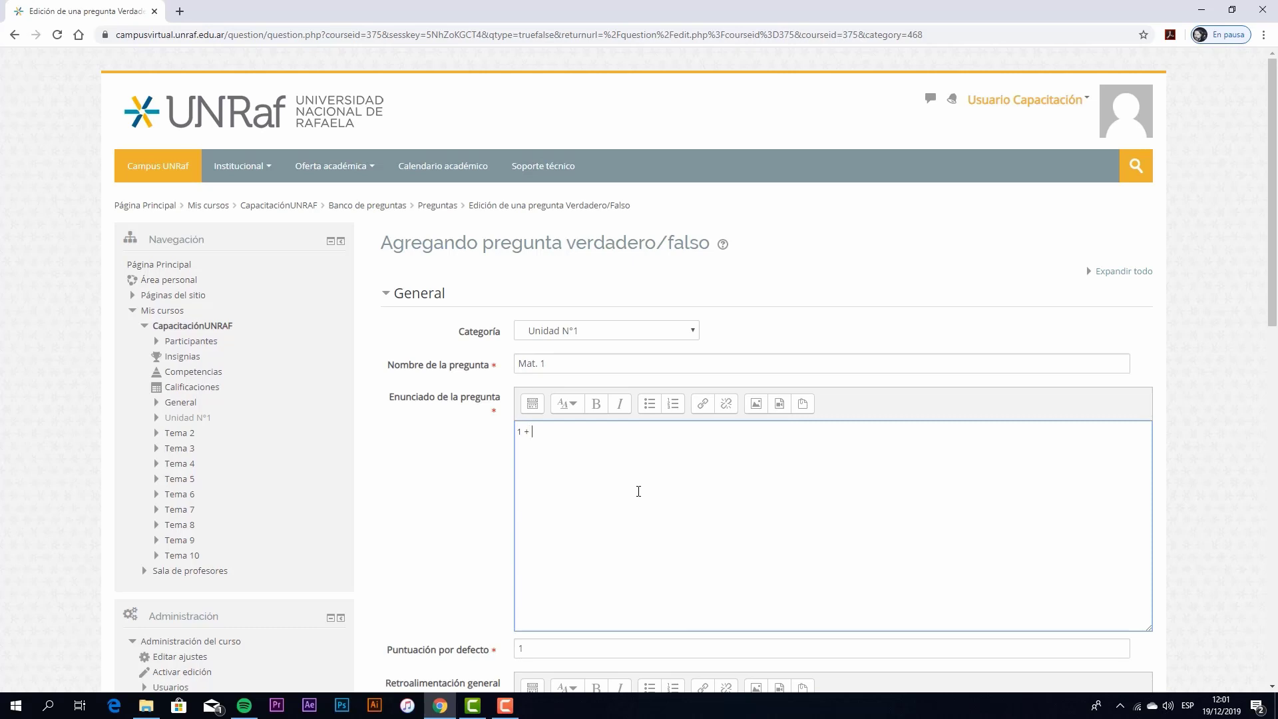
pyautogui.scroll(-4, 624, 491)
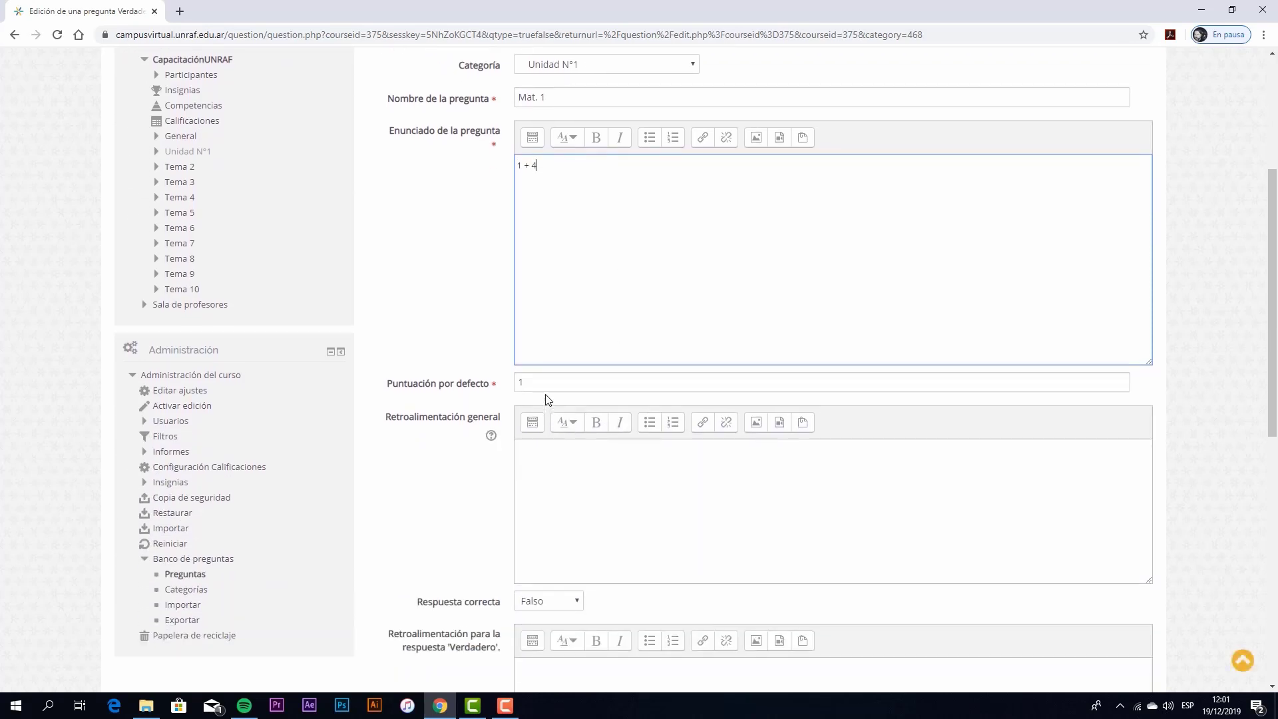
pyautogui.scroll(-1, 559, 393)
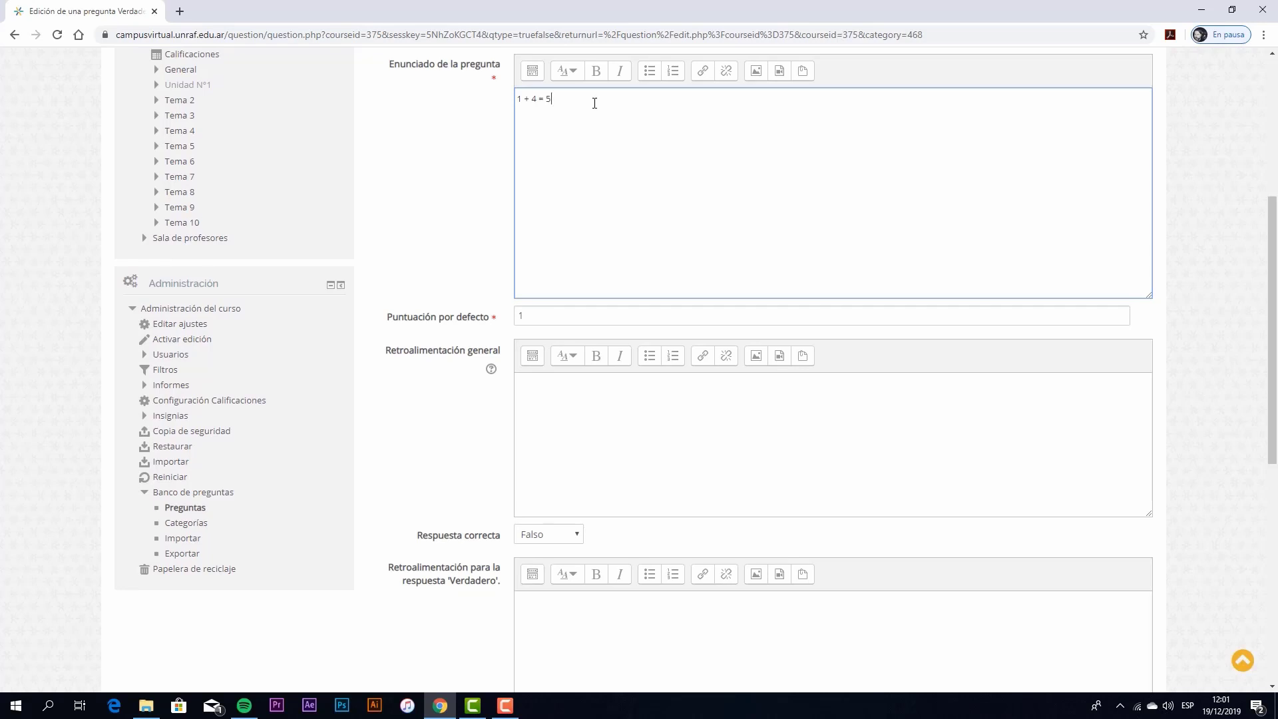
pyautogui.click(573, 535)
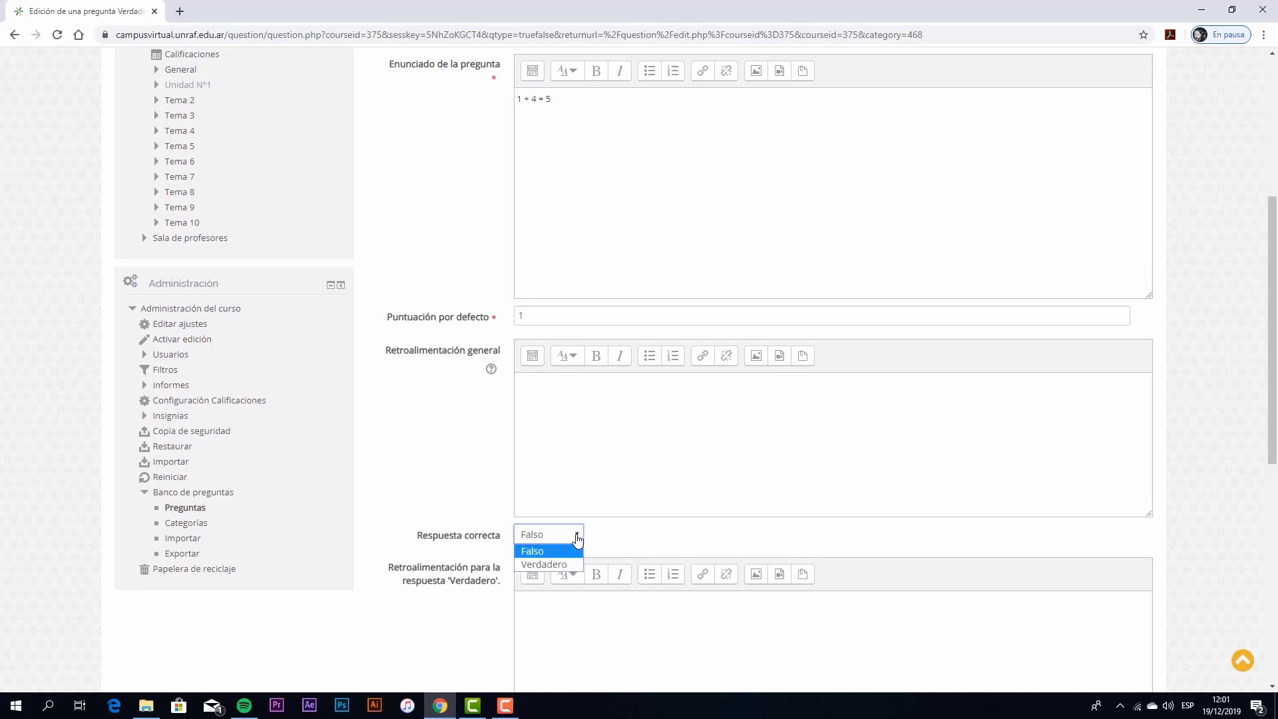
pyautogui.click(562, 565)
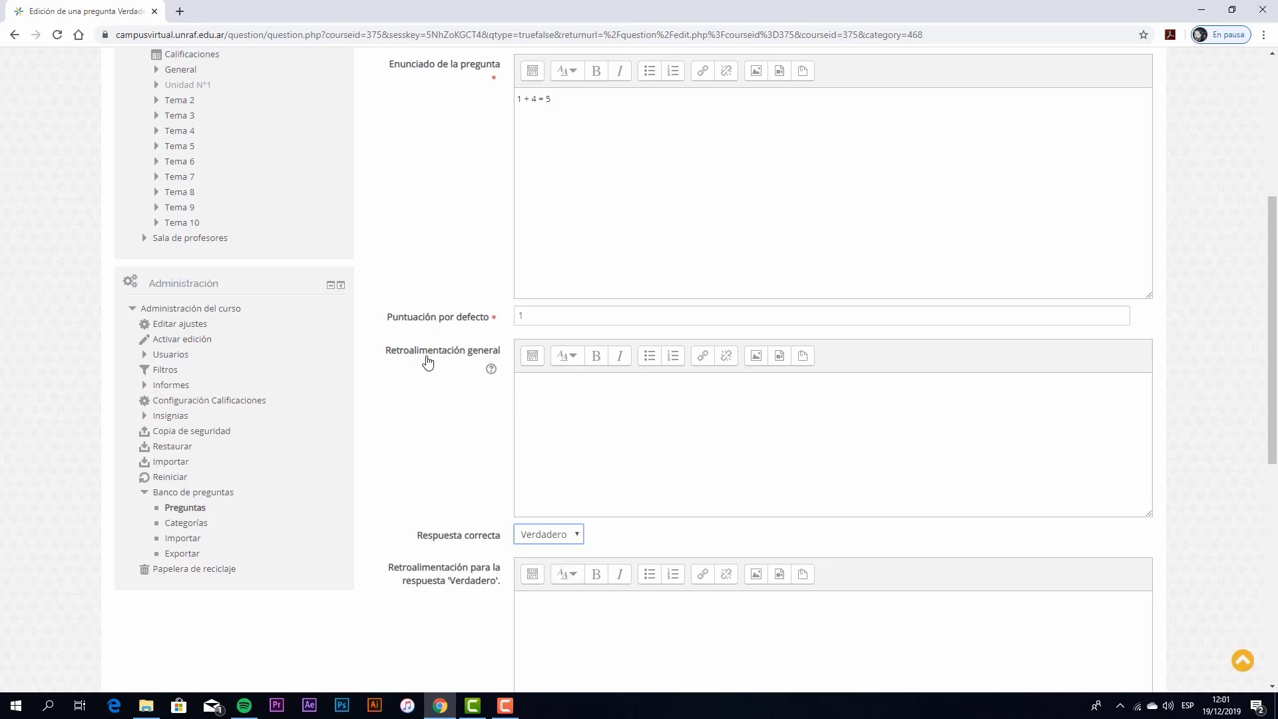
# - Enter 1 + (1+1+1+1) = 5 as the question's general feedback
pyautogui.click(564, 398)
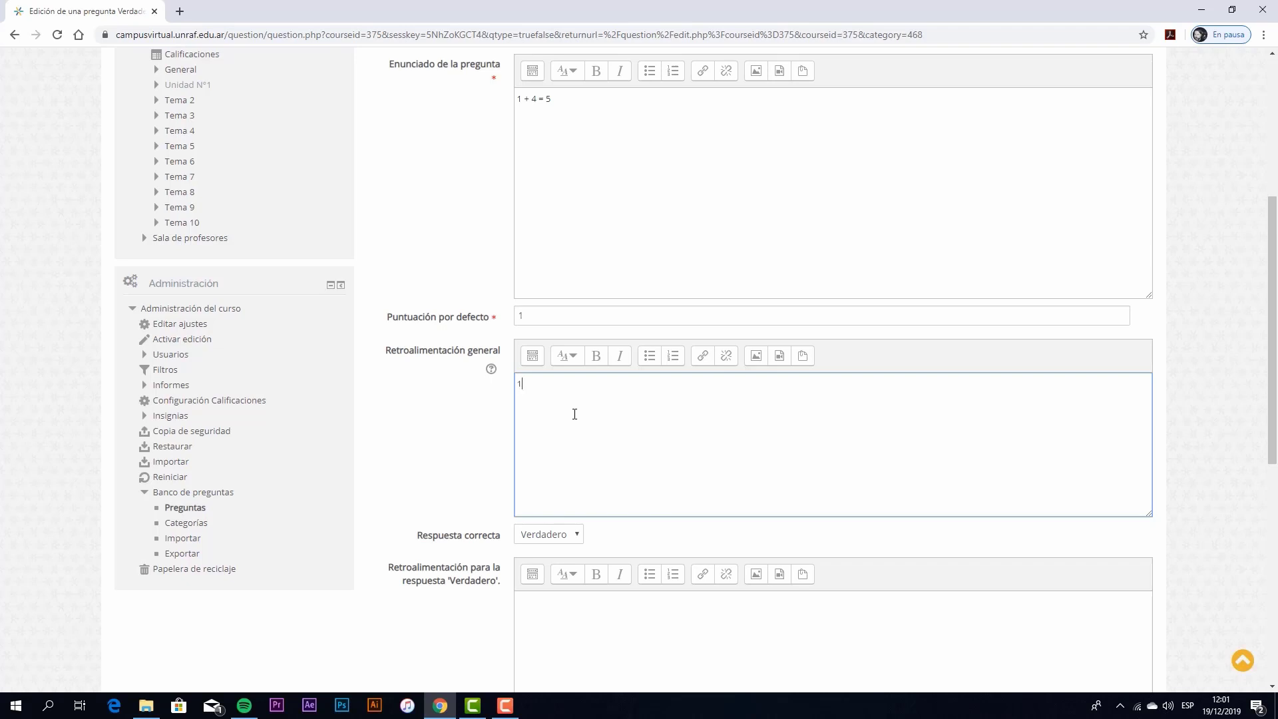
pyautogui.write('1 + (1+1+1+1')
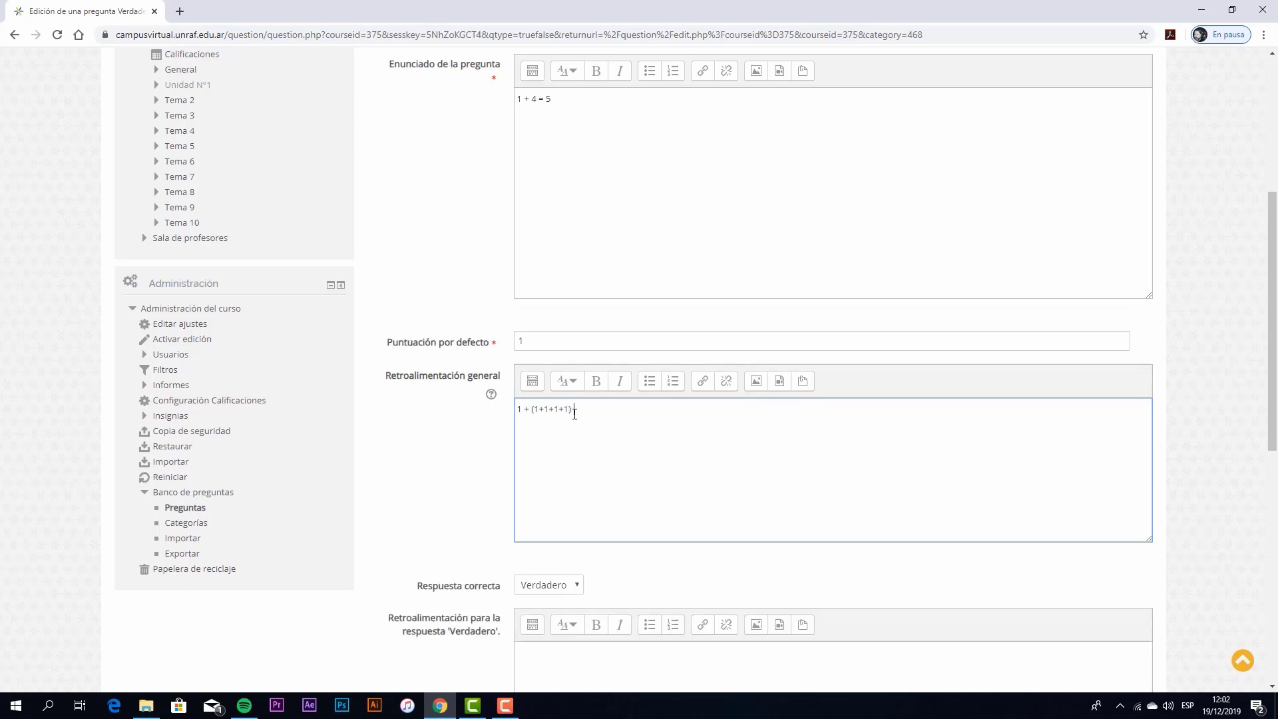
pyautogui.write(') = 5')
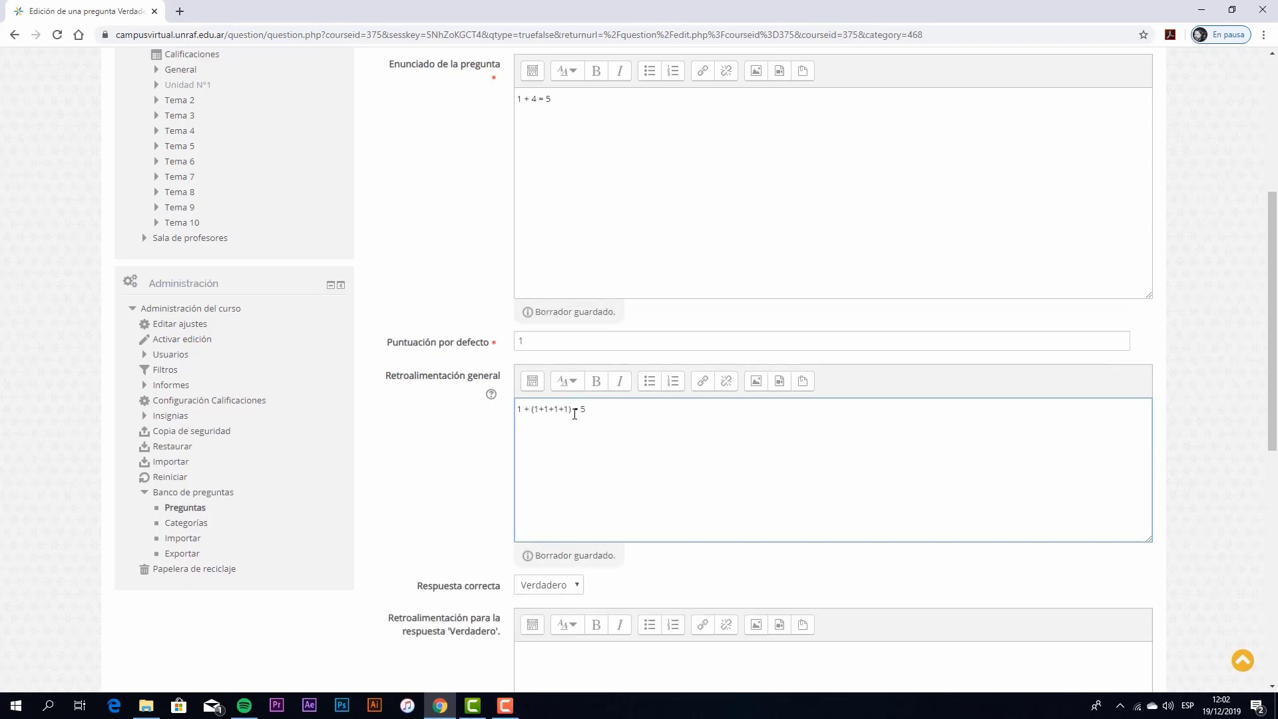
# - Enter Muy bien as the feedback for the Verdadero answer and a estudiar más. as the feedback for Falso
pyautogui.scroll(-3, 614, 465)
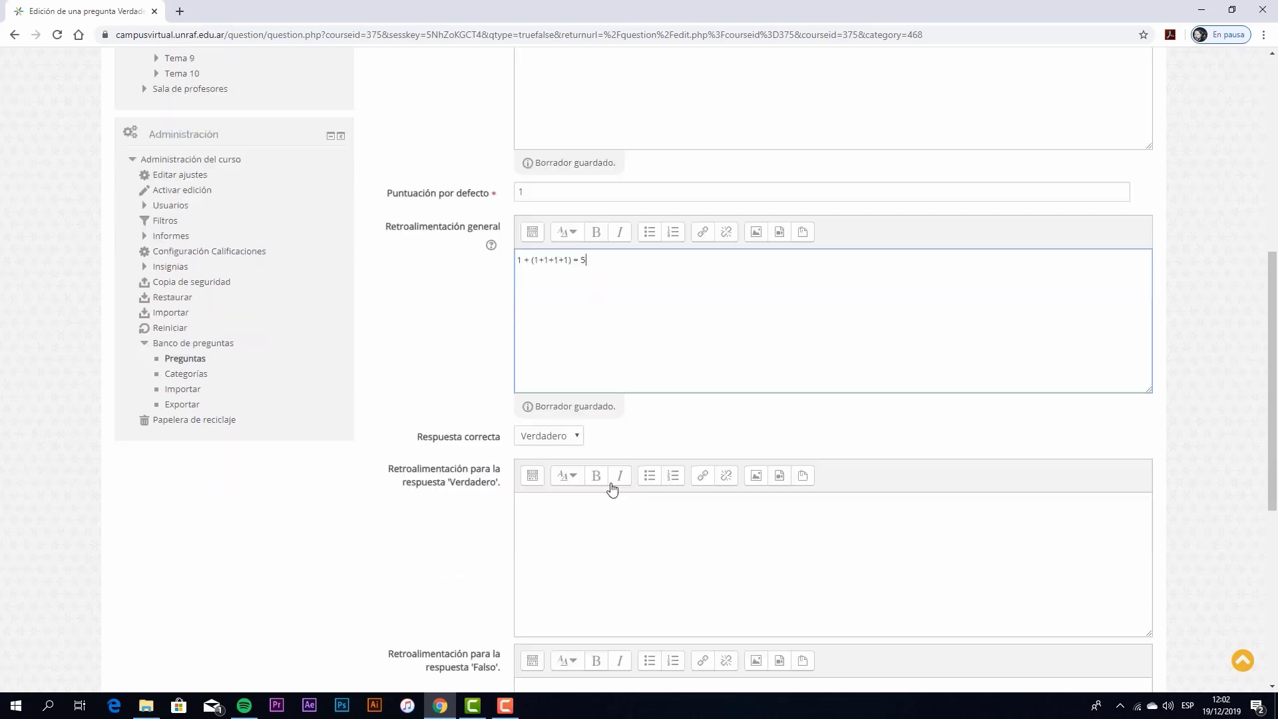
pyautogui.click(588, 486)
pyautogui.scroll(-1, 587, 486)
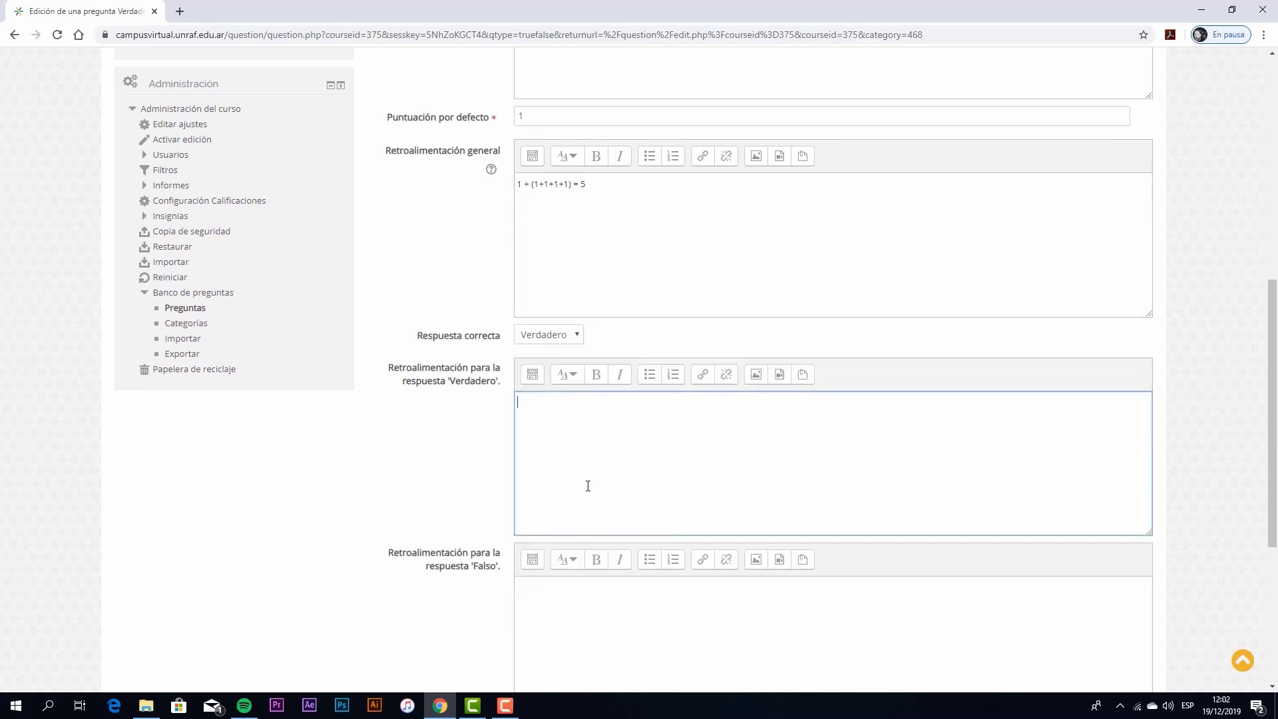
pyautogui.write('Muy bien')
pyautogui.scroll(-1, 573, 573)
pyautogui.click(575, 552)
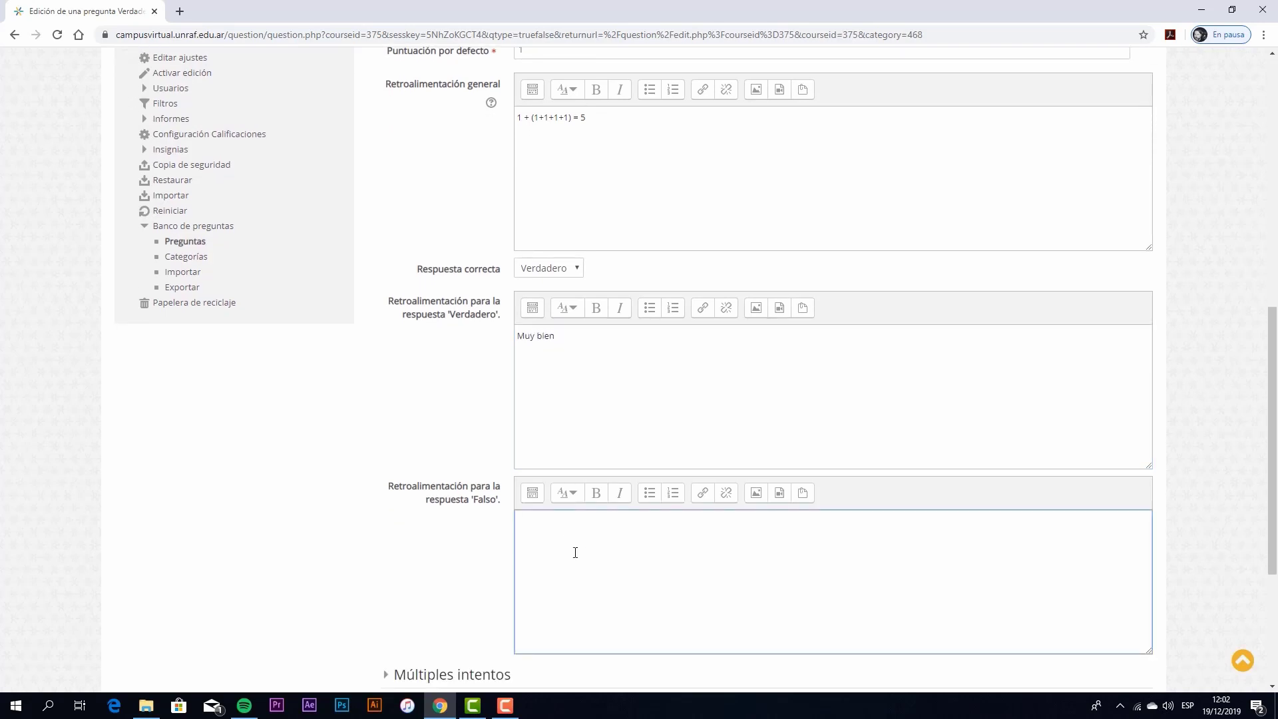
pyautogui.write('a estudiar más.')
# - Expand the Múltiples intentos section to check the penalty setting, and save the true/false question
pyautogui.scroll(-4, 609, 577)
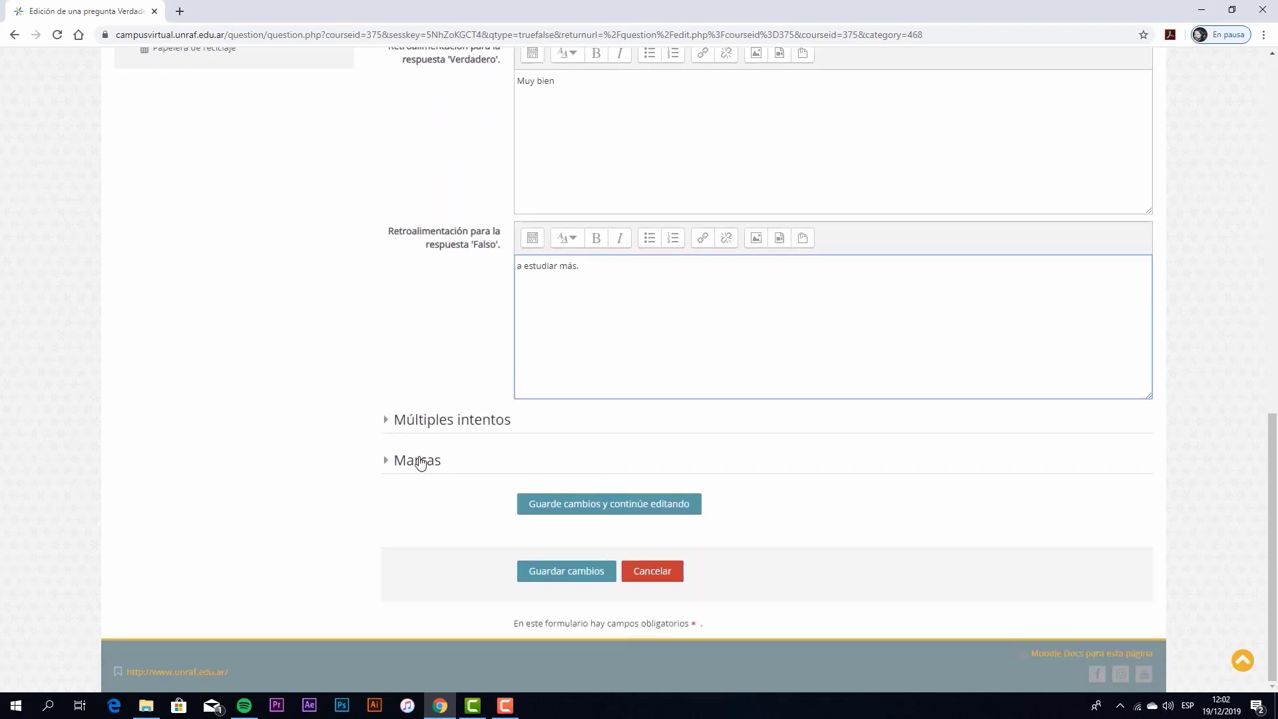
pyautogui.click(388, 420)
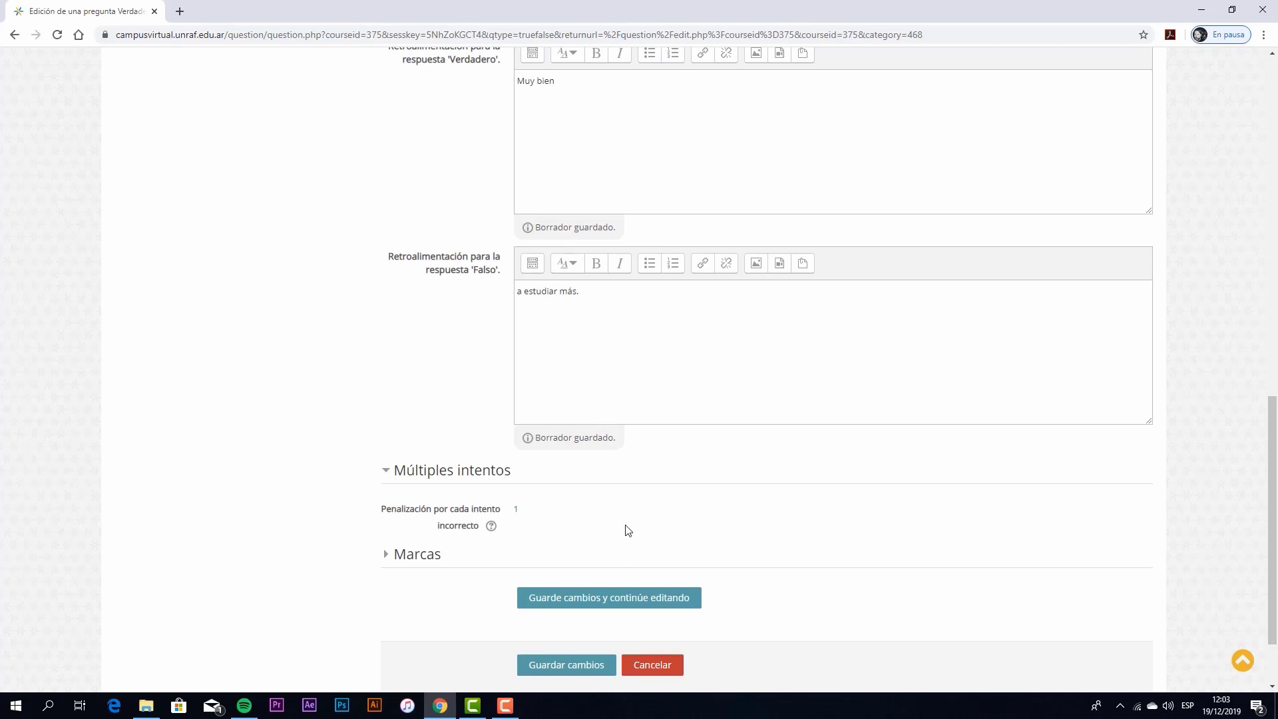
pyautogui.scroll(2, 625, 530)
pyautogui.scroll(-3, 609, 570)
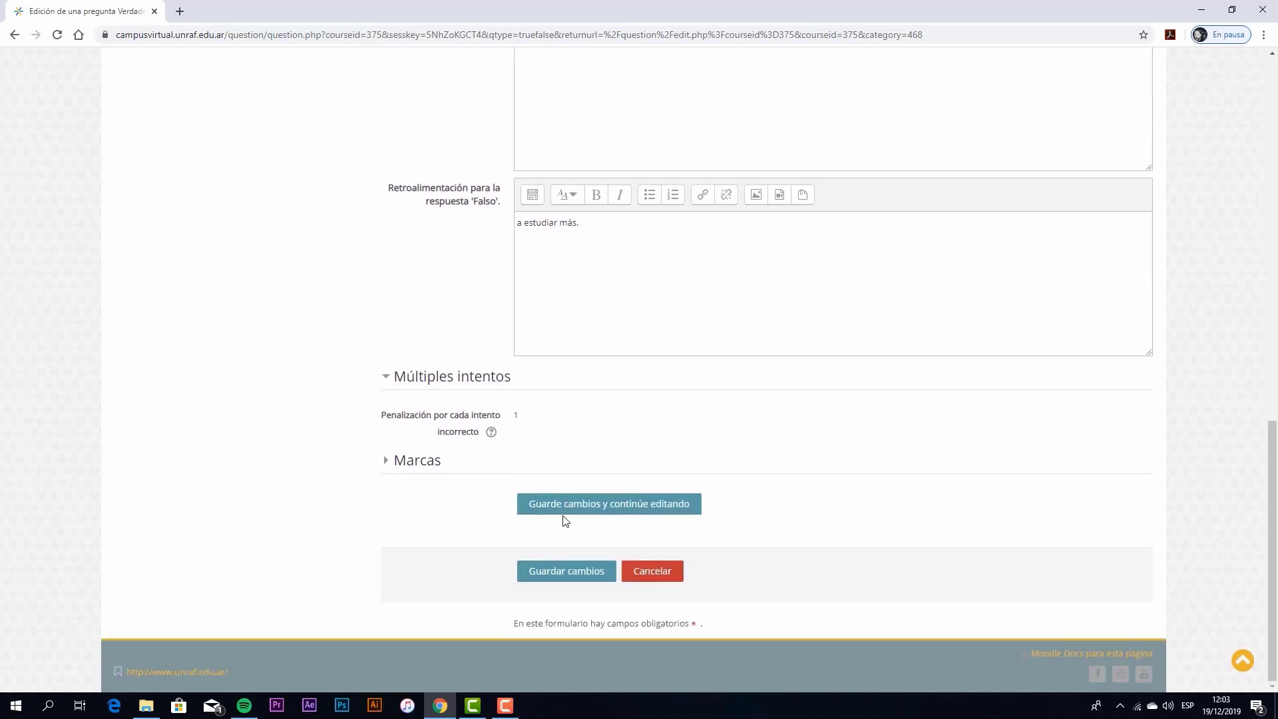
pyautogui.click(592, 574)
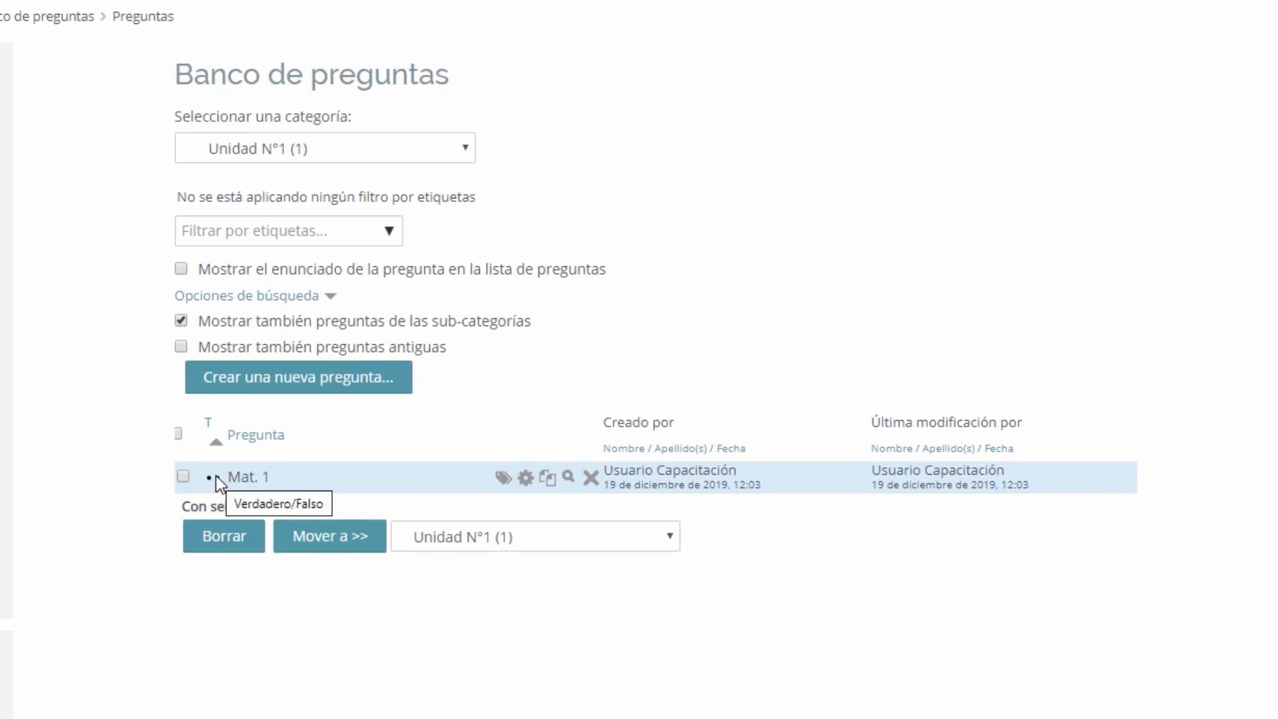
# - Preview the Mat. 1 question, submit it with Falso selected, review the feedback and close the preview
pyautogui.click(568, 477)
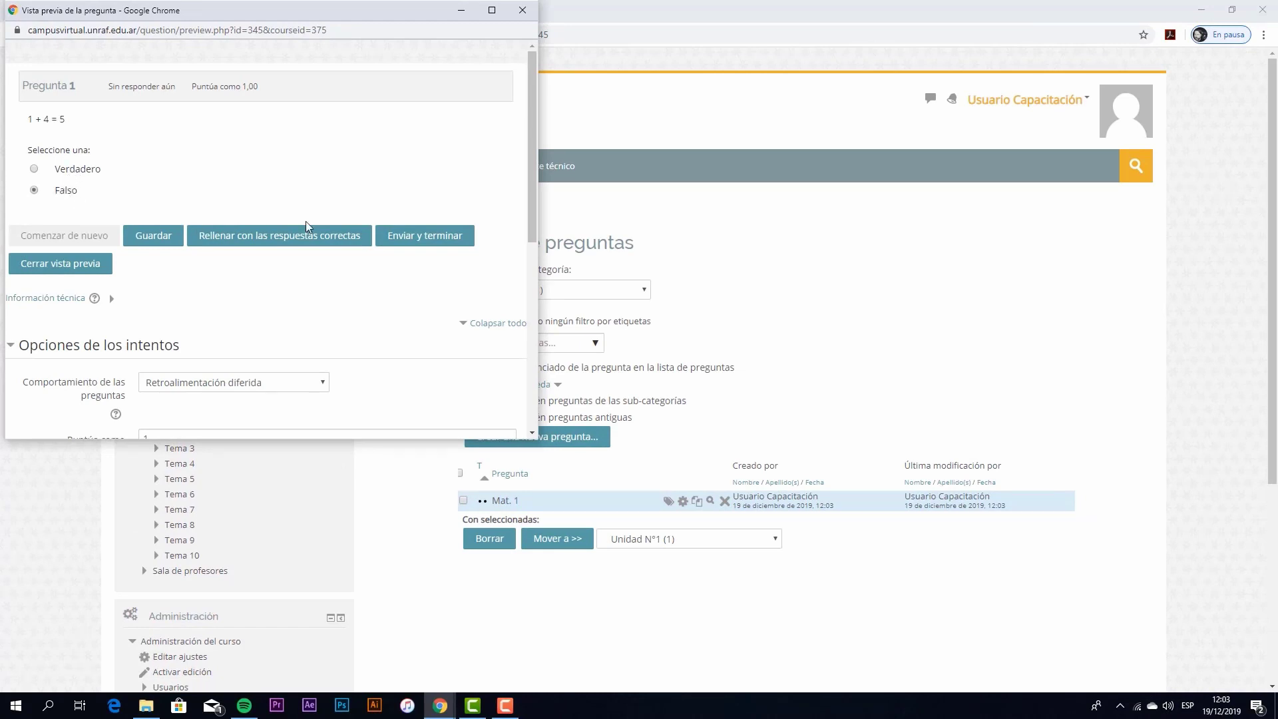
pyautogui.click(442, 237)
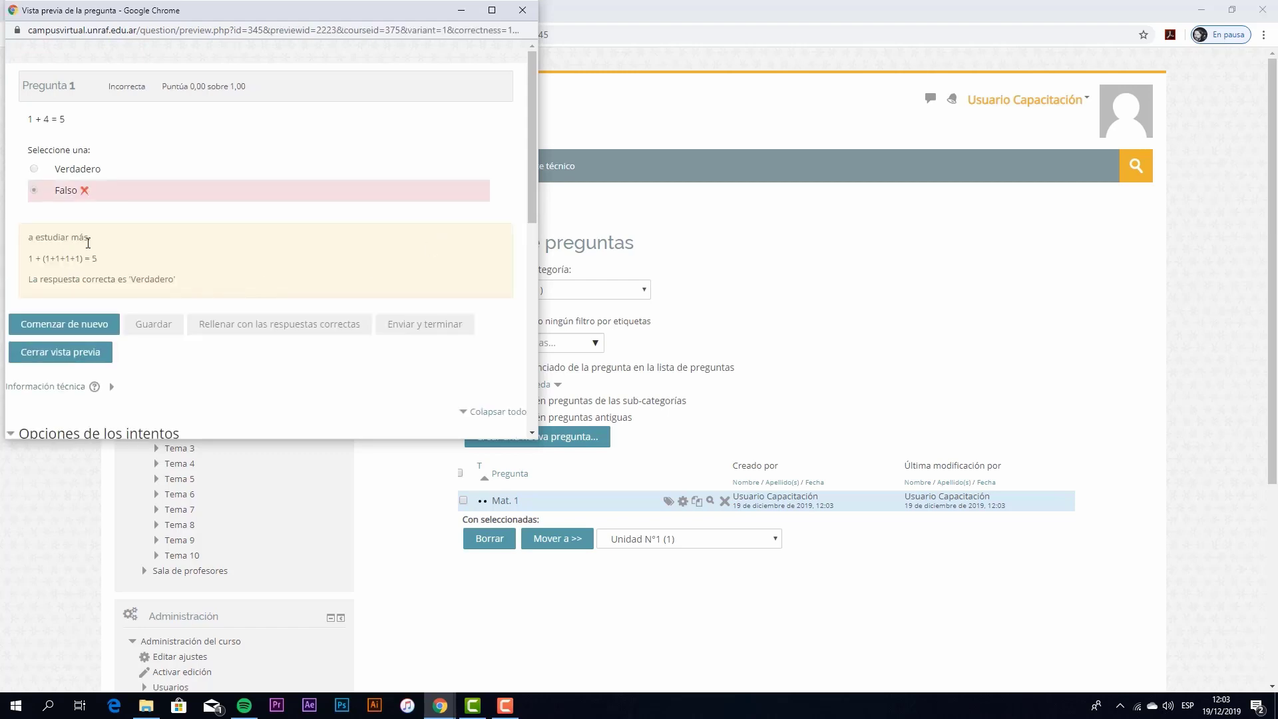
pyautogui.moveTo(35, 260); pyautogui.dragTo(98, 259)
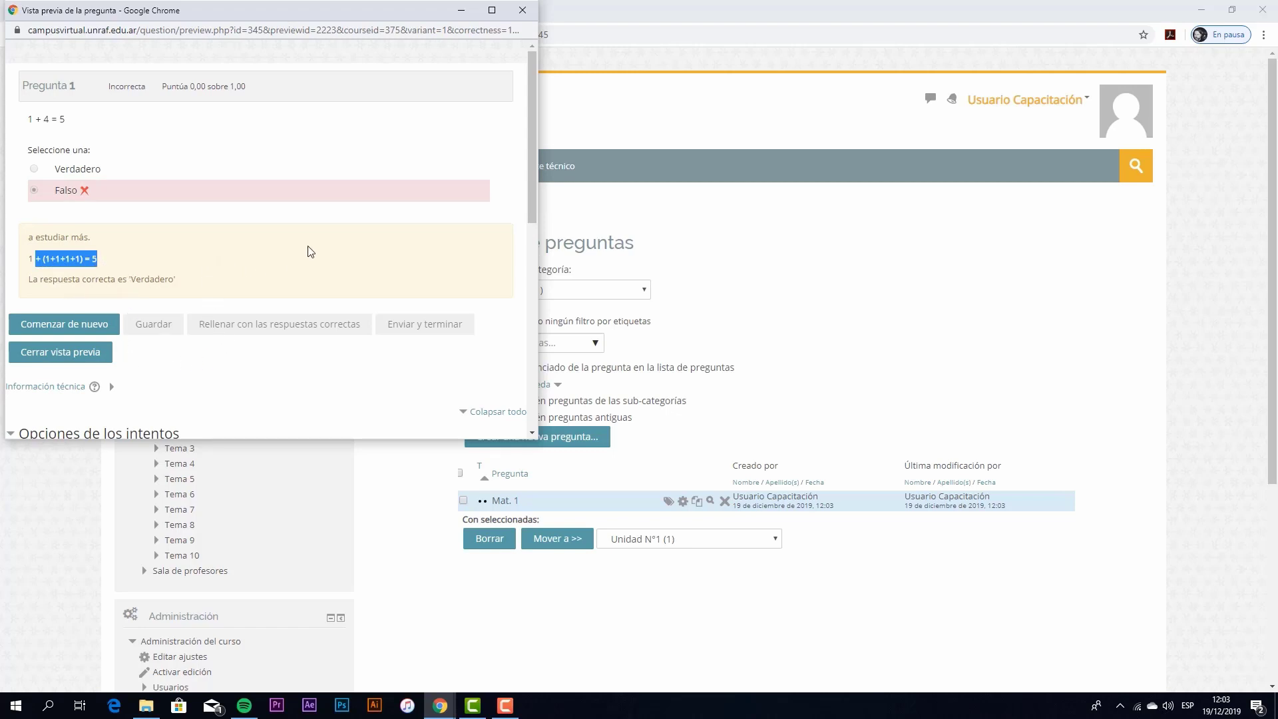
pyautogui.scroll(-3, 277, 359)
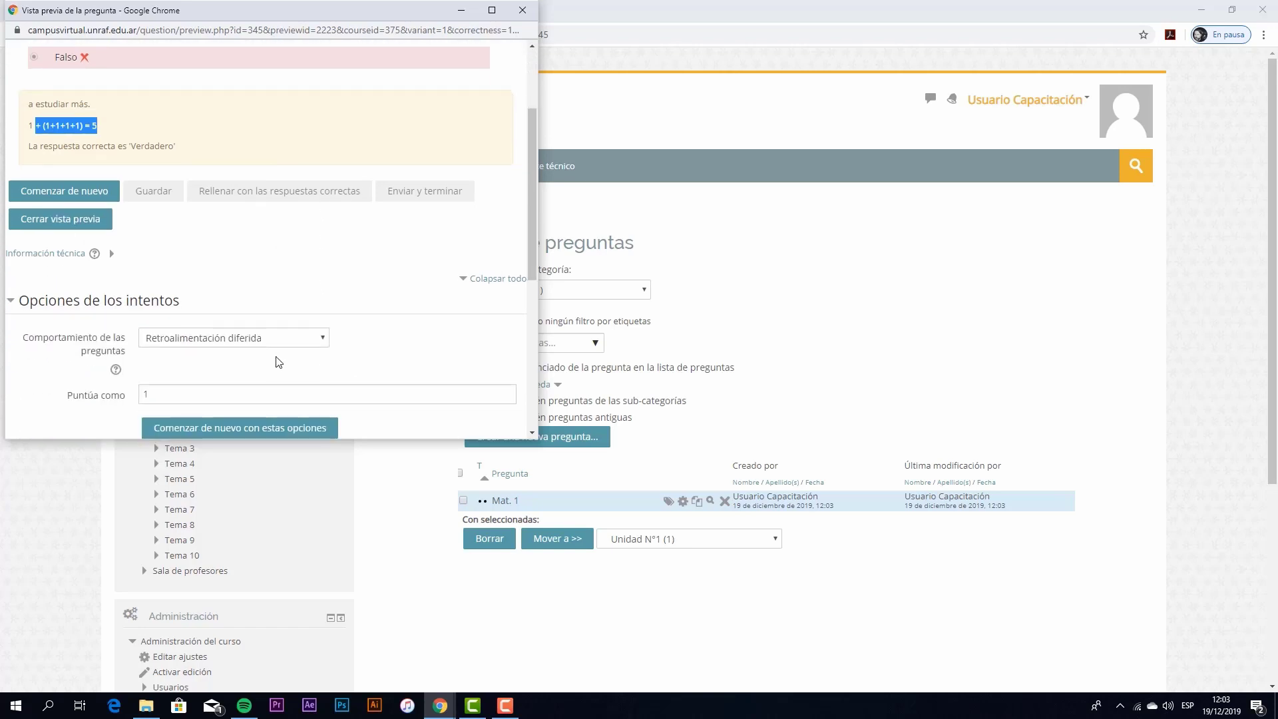
pyautogui.click(522, 10)
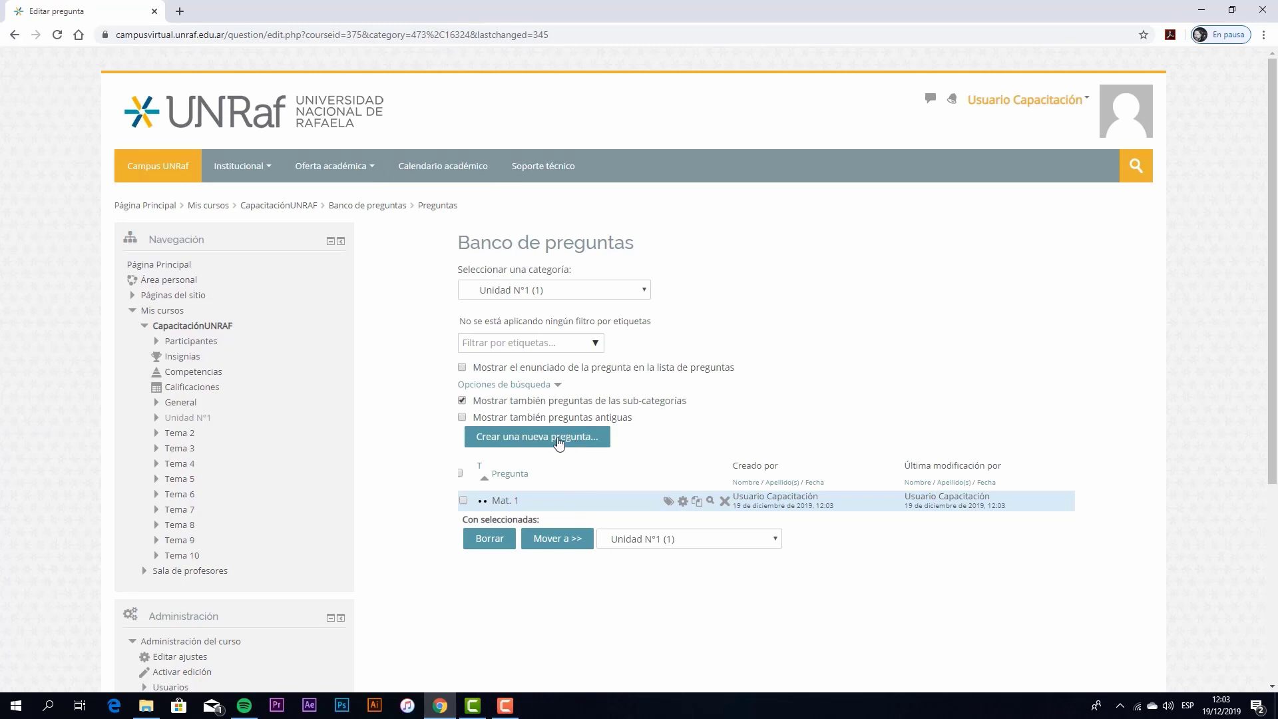
# - Add a new Opción múltiple question to the Unidad N°1 question bank category
pyautogui.click(561, 442)
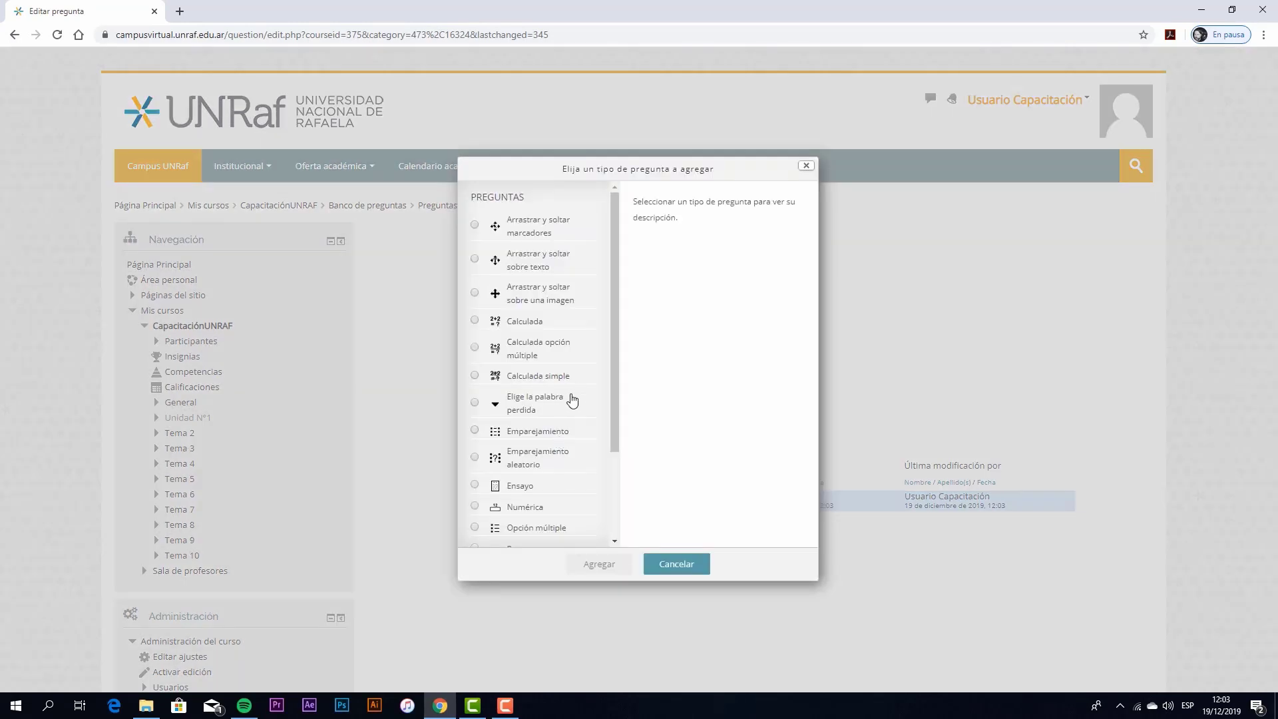
pyautogui.scroll(-3, 570, 399)
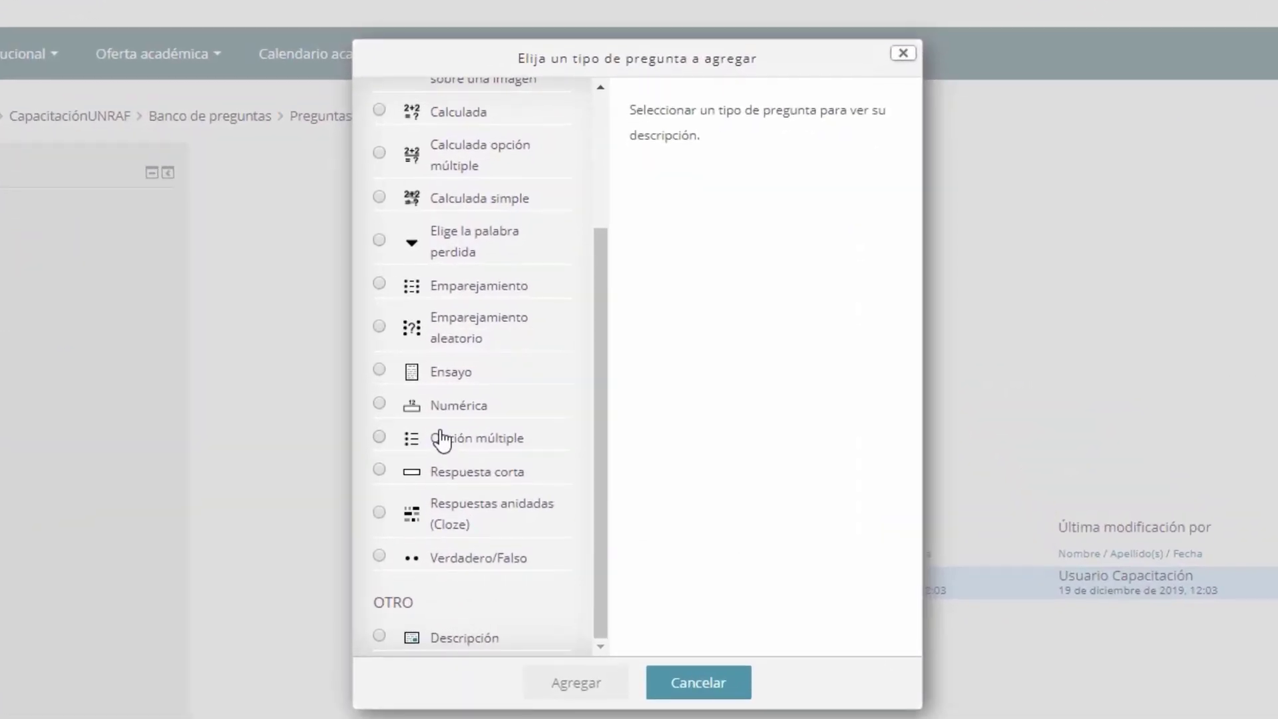
pyautogui.click(513, 409)
pyautogui.click(594, 685)
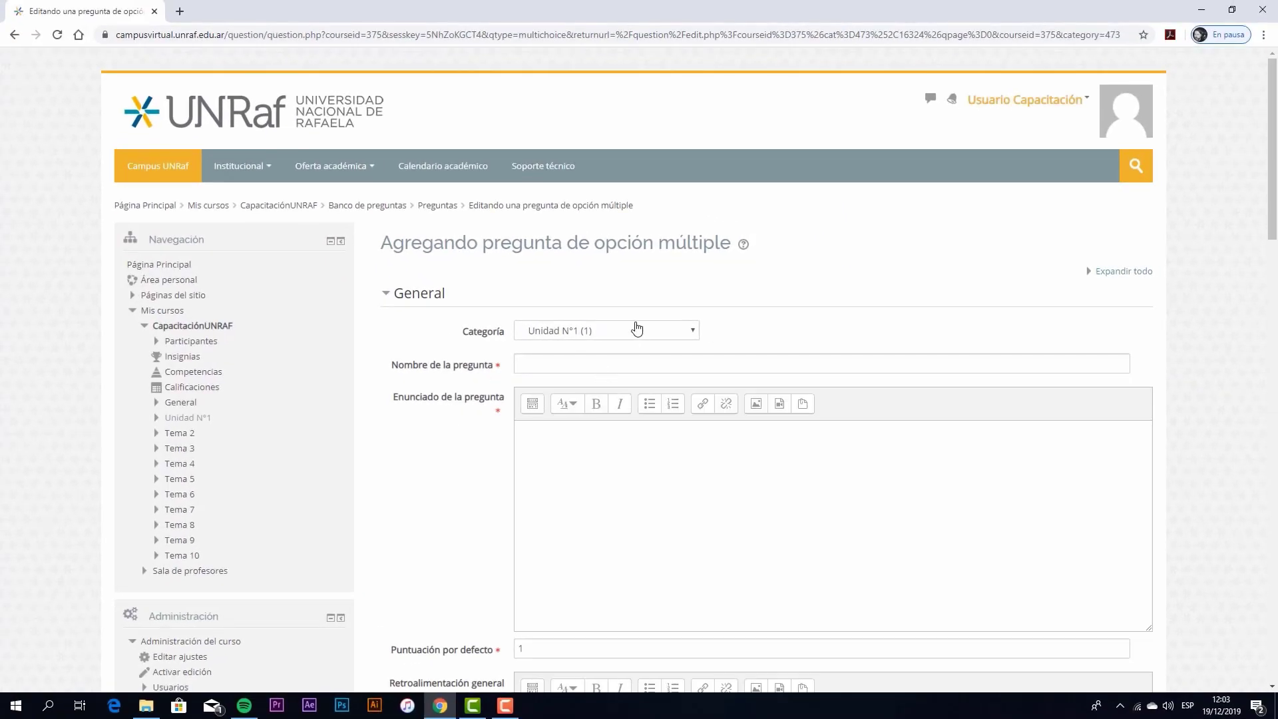
# - Name the multiple-choice question Que alimento come un animal carnívoro
pyautogui.click(626, 361)
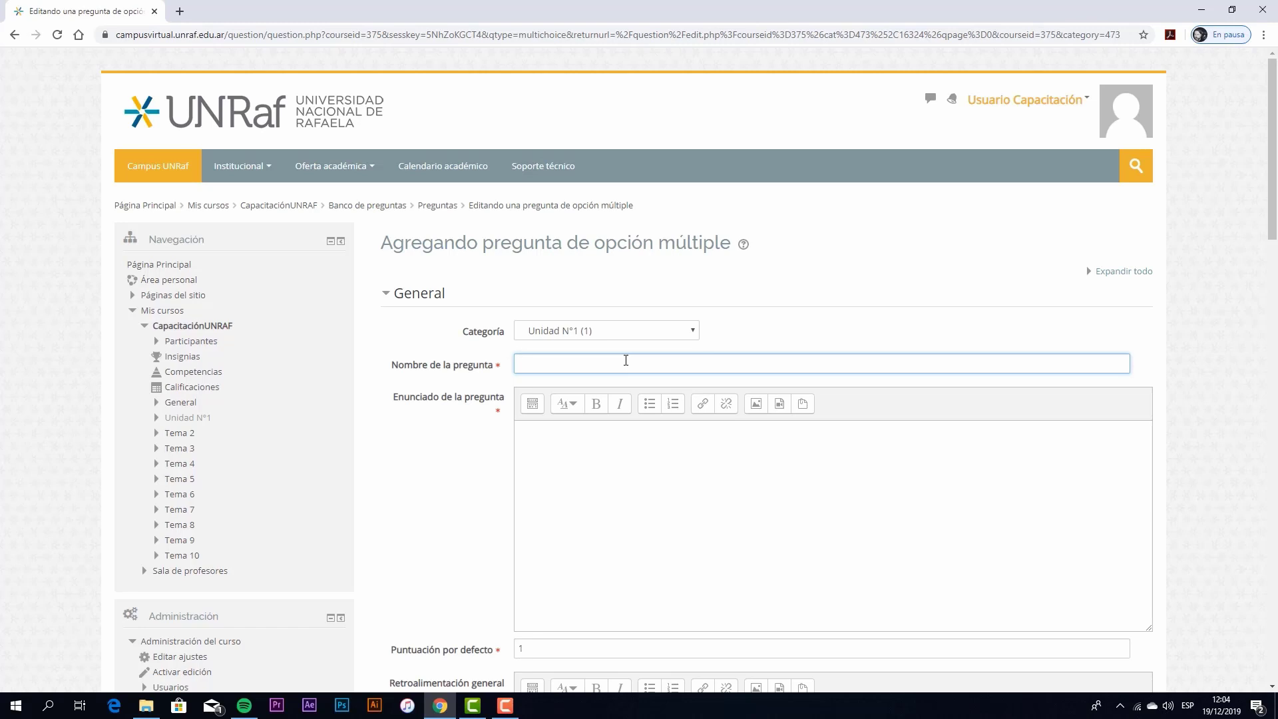
pyautogui.write('Que alimento come un animal carnivoro')
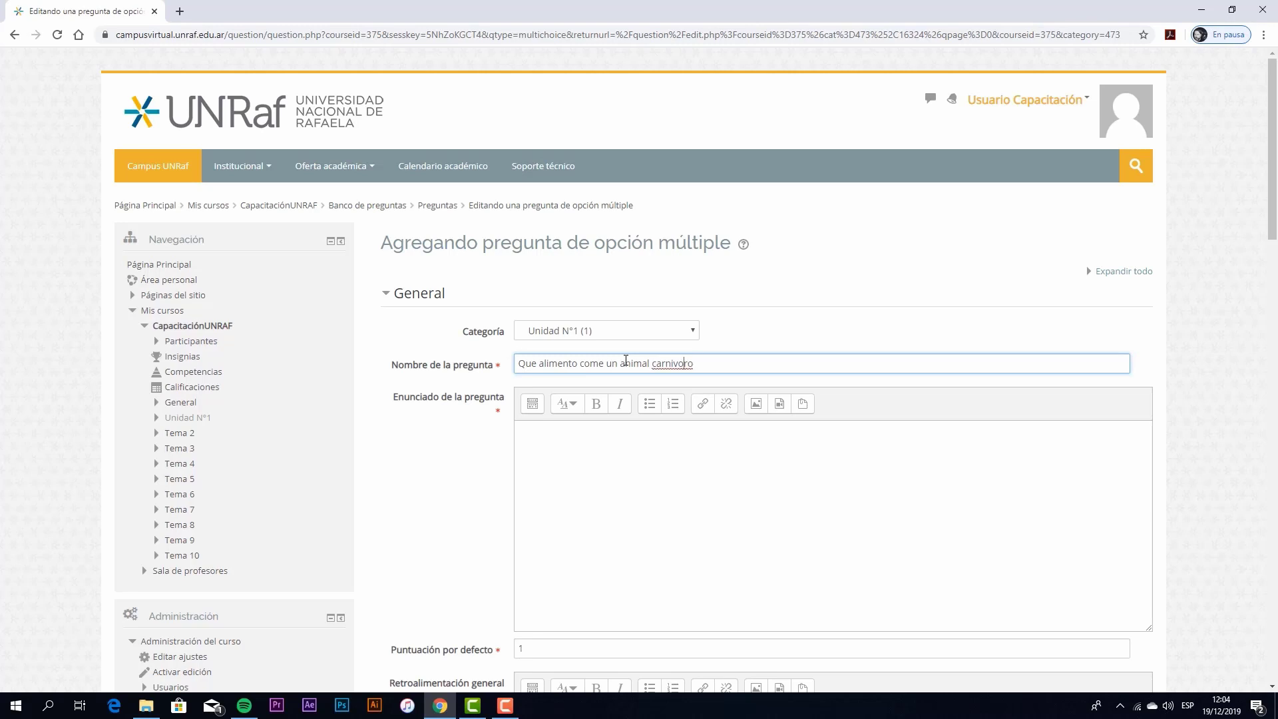
pyautogui.press('BackSpace')
pyautogui.write('í')
pyautogui.press('Tab')
# - Copy the question name Que alimento come un animal carnívoro into the question statement
pyautogui.click(605, 456)
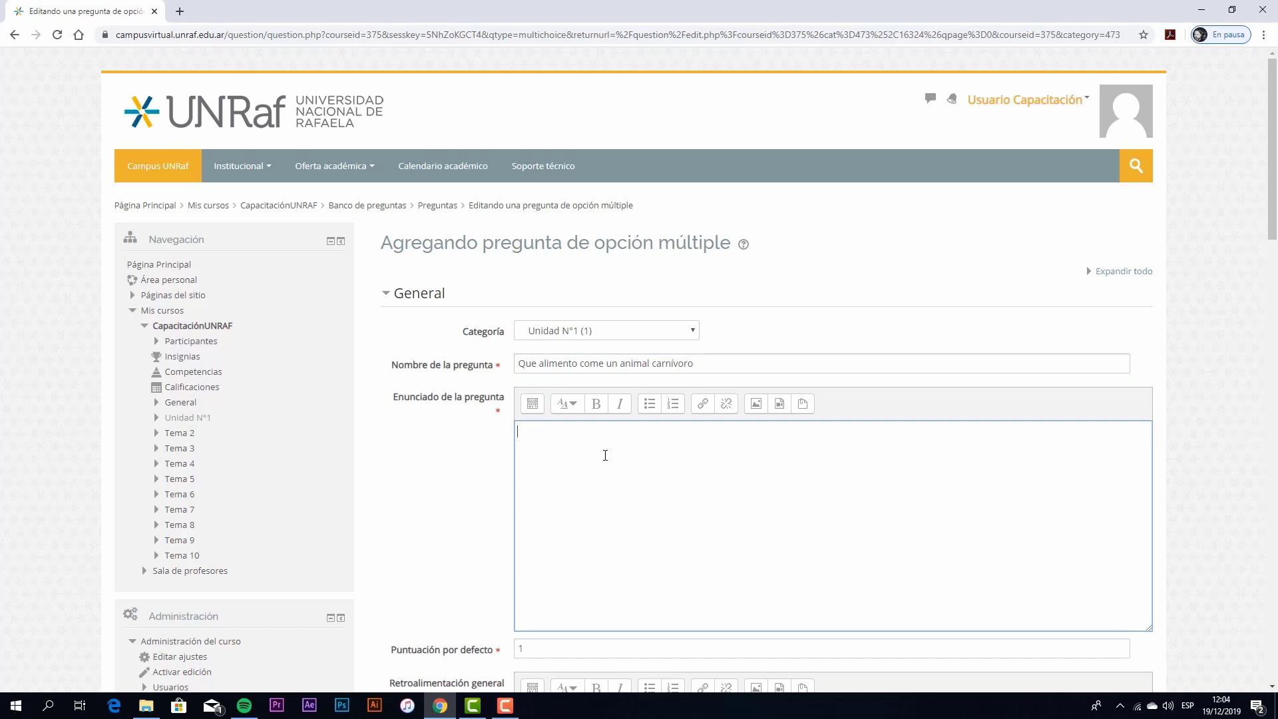
pyautogui.scroll(-3, 605, 455)
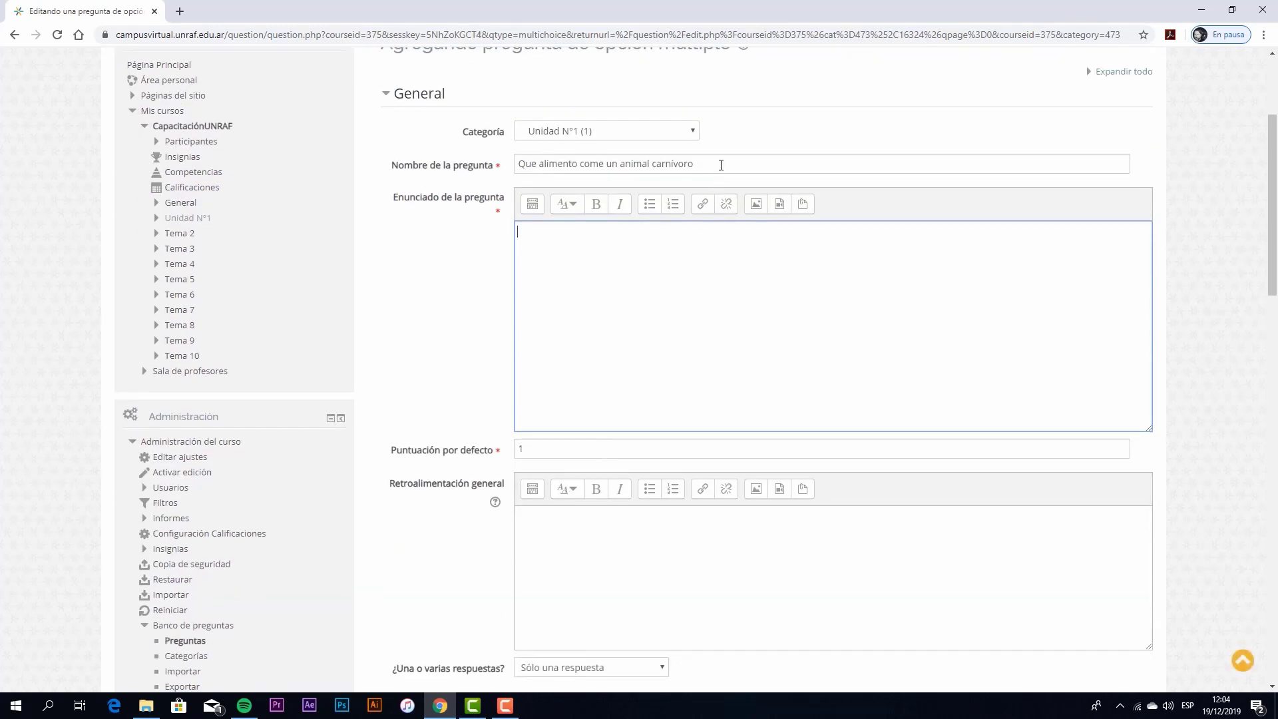
pyautogui.moveTo(524, 164); pyautogui.dragTo(710, 162)
pyautogui.hotkey('ctrl', 'c')
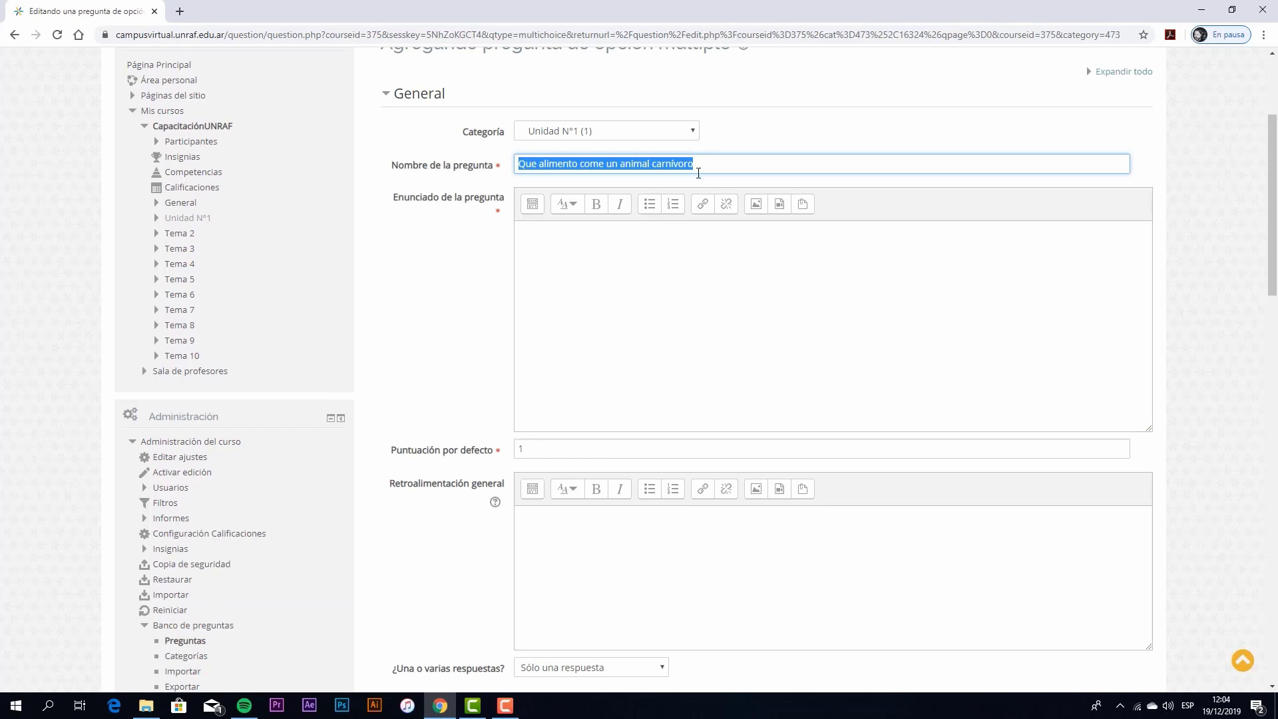
pyautogui.click(627, 246)
pyautogui.hotkey('ctrl', 'v')
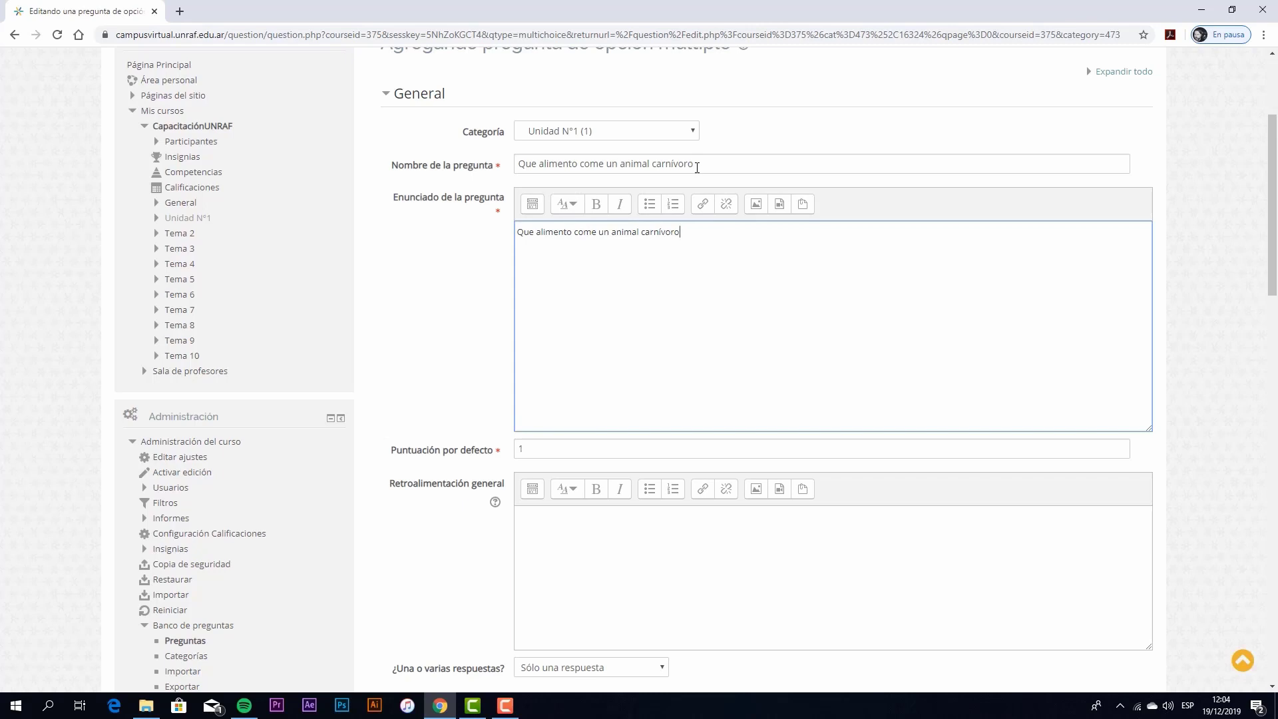
# - Set the question's one-or-several-answers option to Se permiten varias respuestas
pyautogui.scroll(-3, 598, 346)
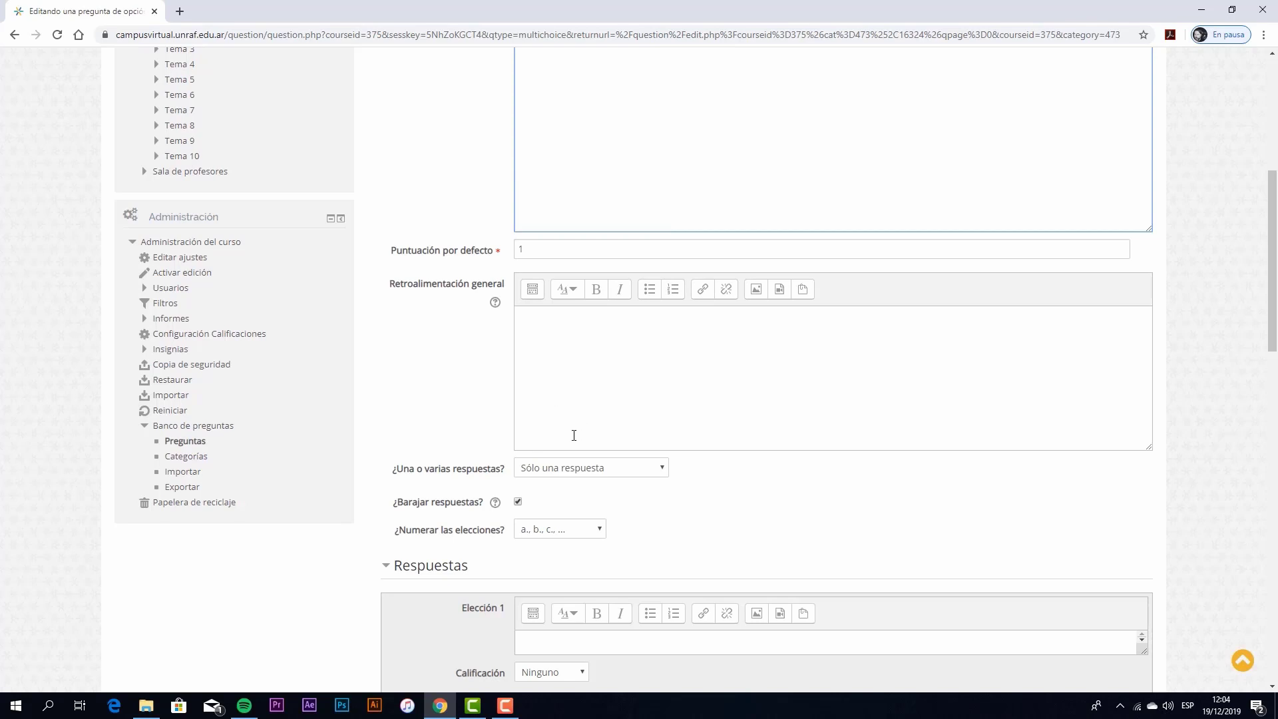
pyautogui.scroll(-3, 573, 435)
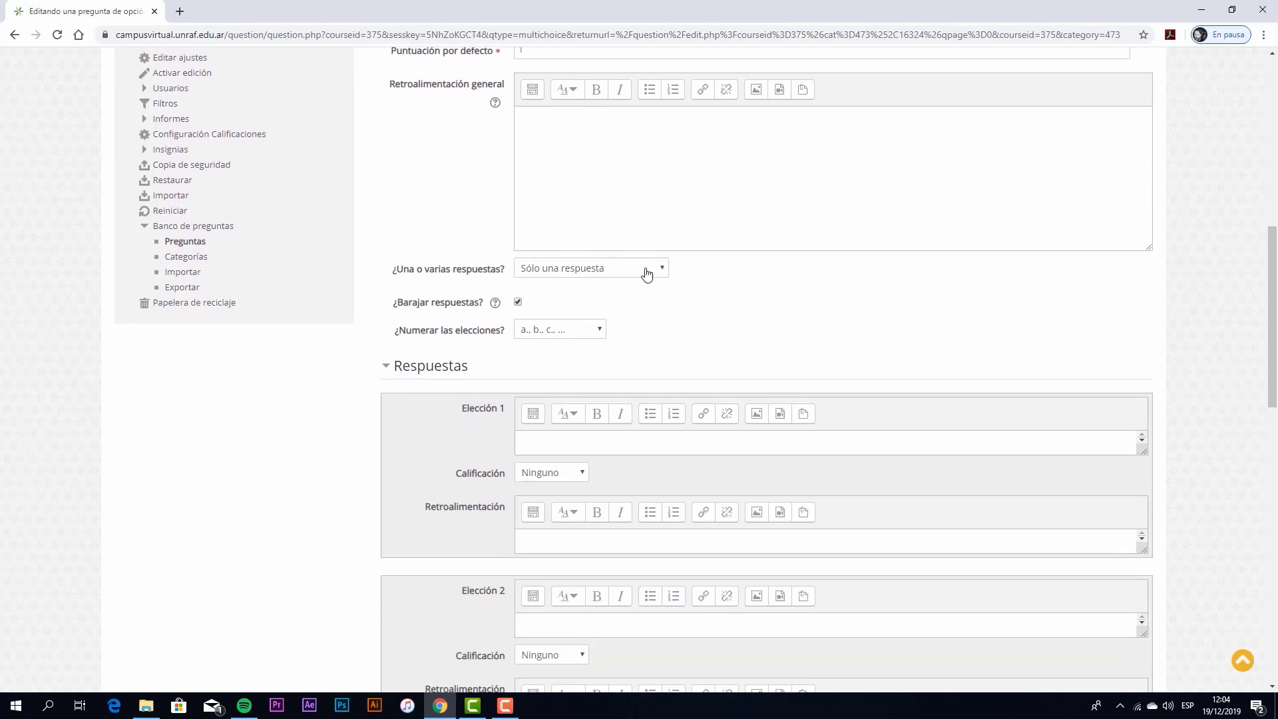
pyautogui.click(660, 269)
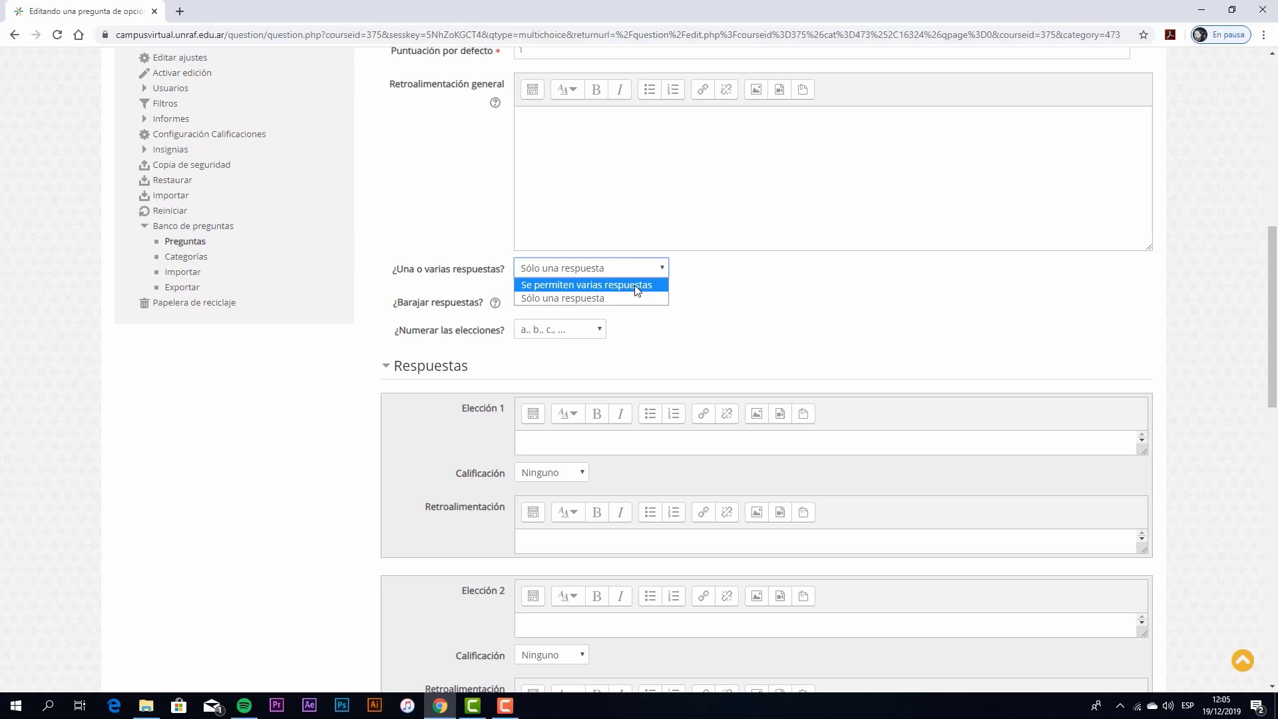
pyautogui.click(637, 285)
pyautogui.scroll(6, 709, 309)
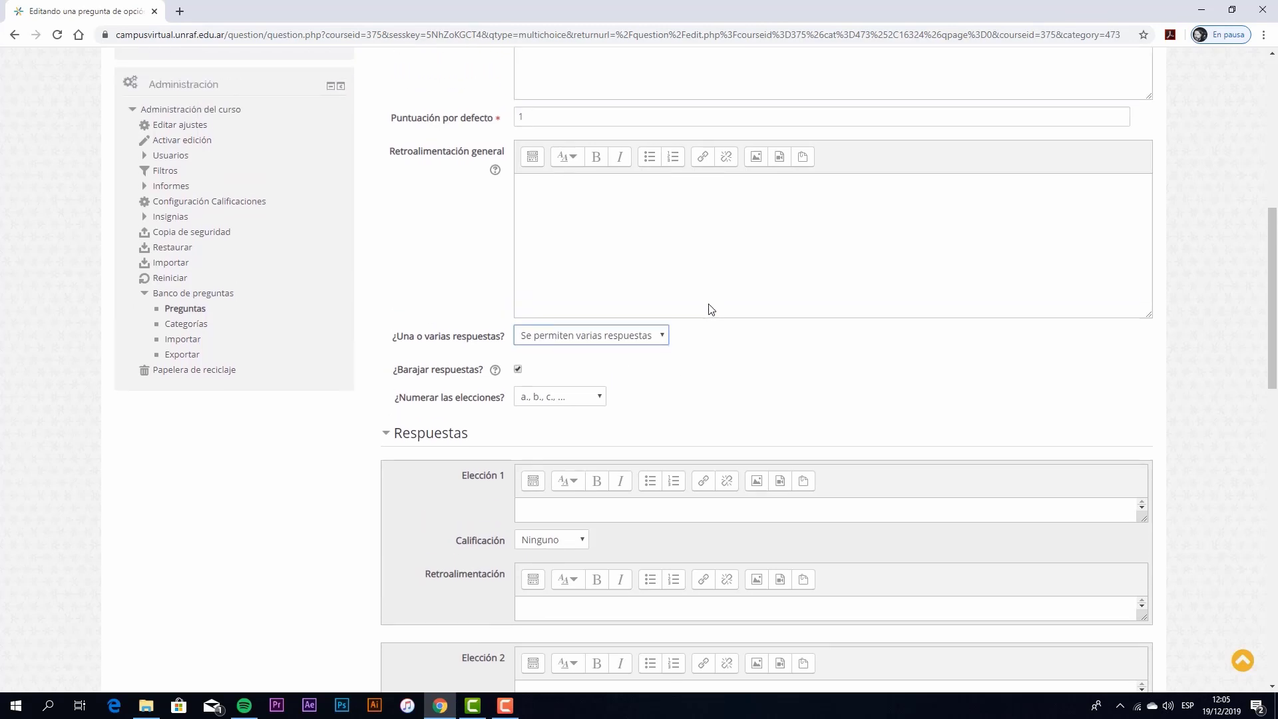
pyautogui.scroll(2, 711, 309)
# - Enter Carne de Vaca as the answer text of Elección 1 and Insectos as that of Elección 2
pyautogui.scroll(-10, 659, 299)
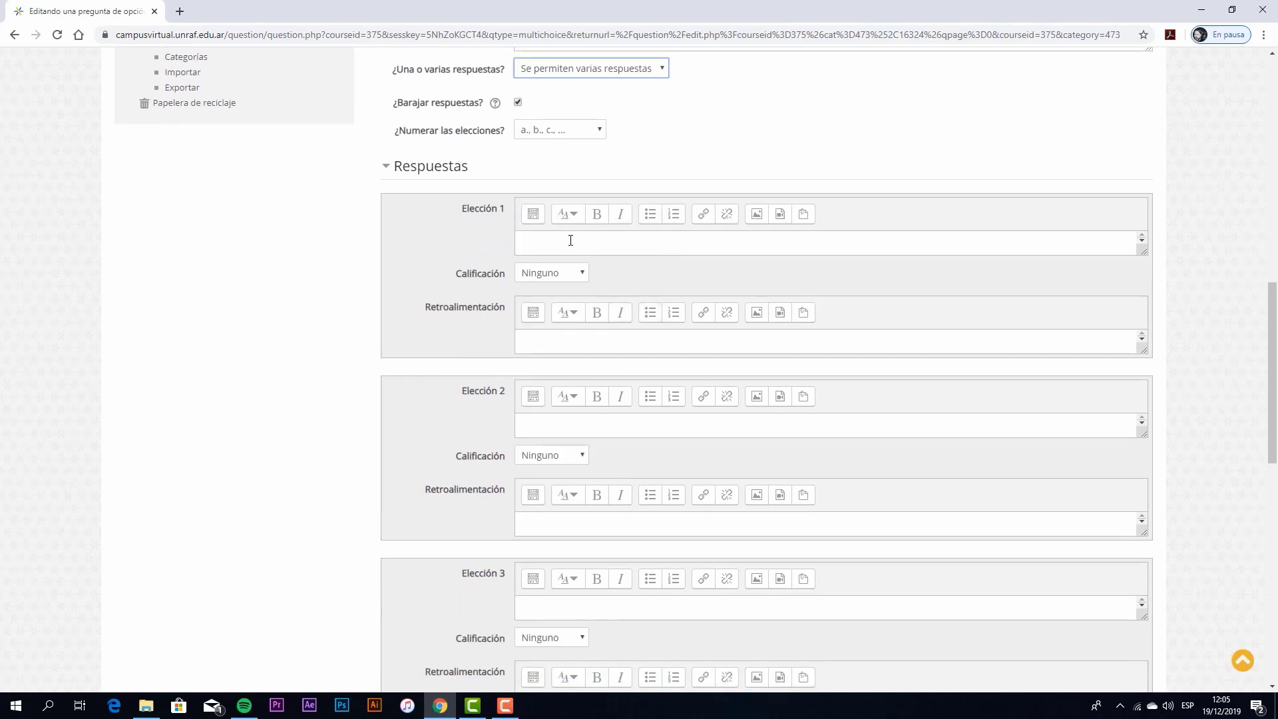
pyautogui.click(571, 240)
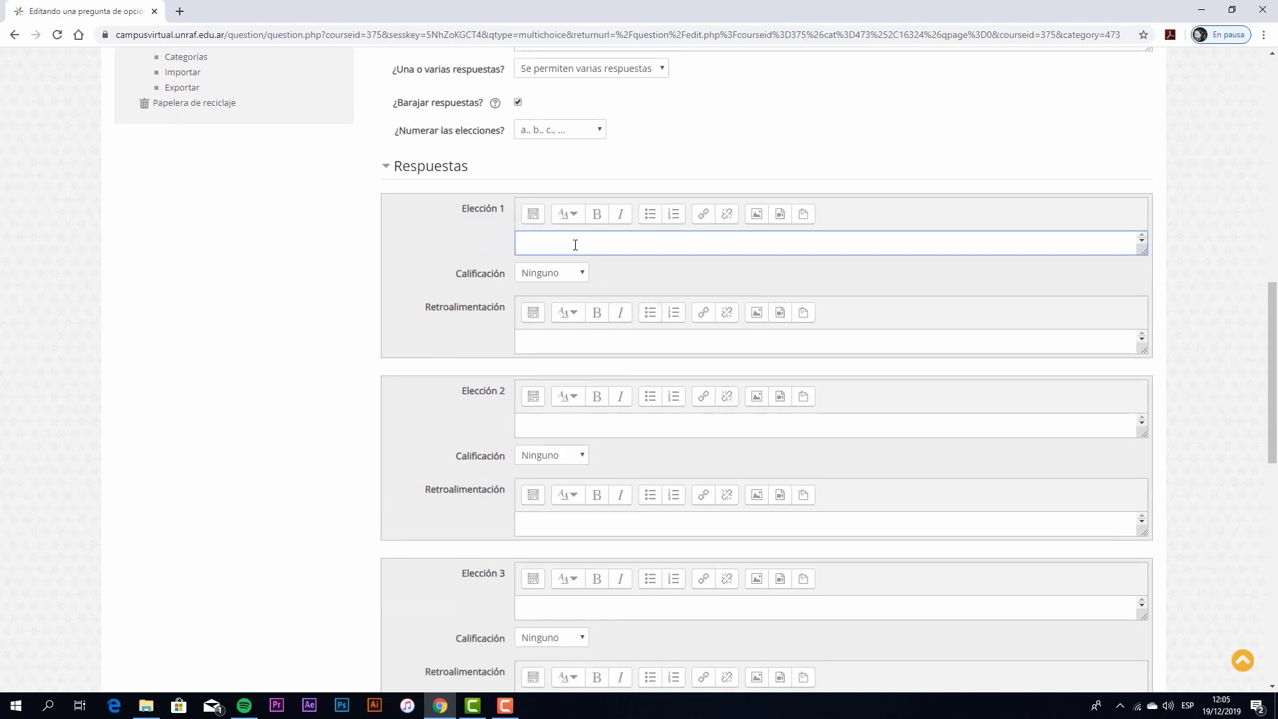
pyautogui.write('car')
pyautogui.press('BackSpace')
pyautogui.press('BackSpace')
pyautogui.press('BackSpace')
pyautogui.write('Carne de Vaca')
pyautogui.click(571, 430)
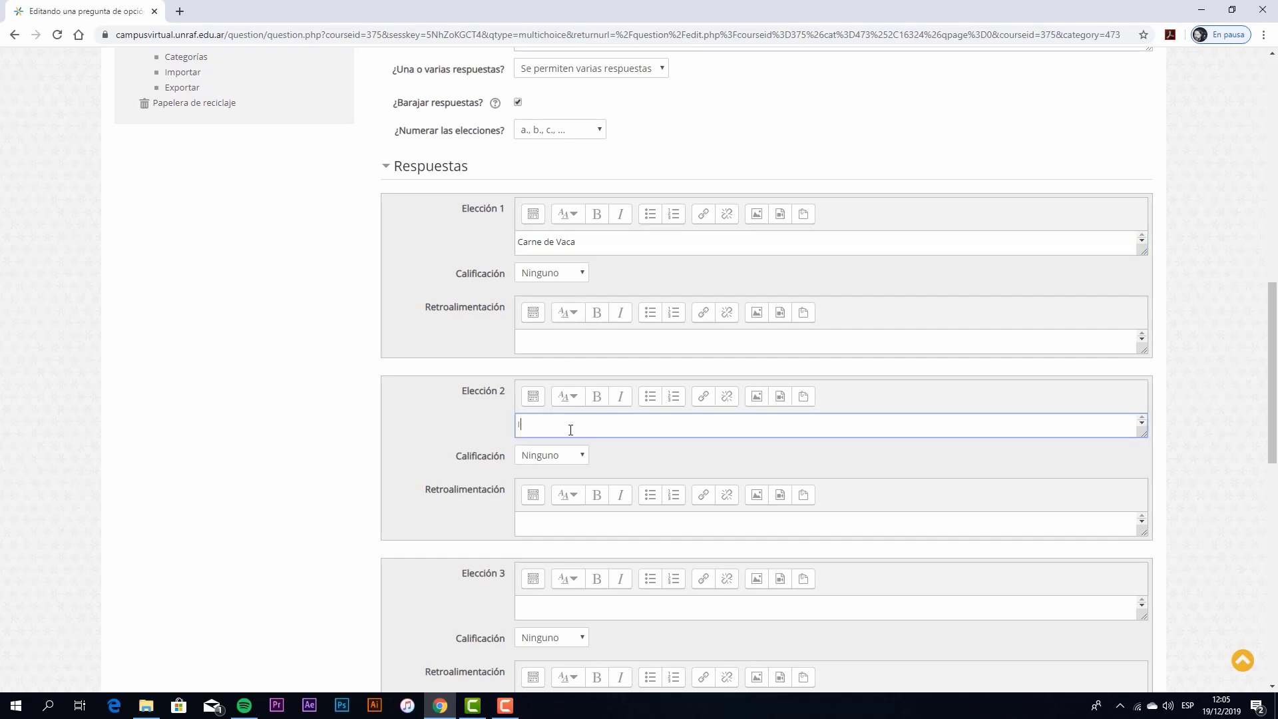
pyautogui.write('Insectos')
# - Set the grade of both Elección 1 and Elección 2 to 50%
pyautogui.click(581, 273)
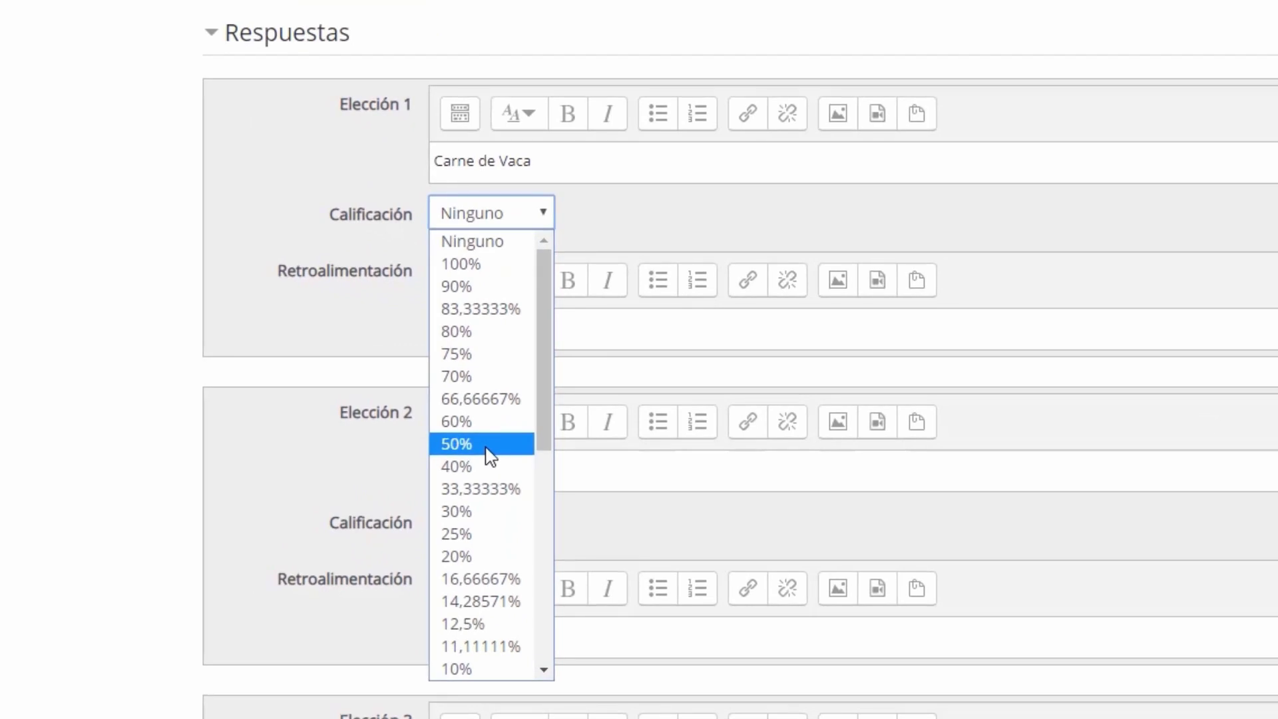
pyautogui.click(488, 447)
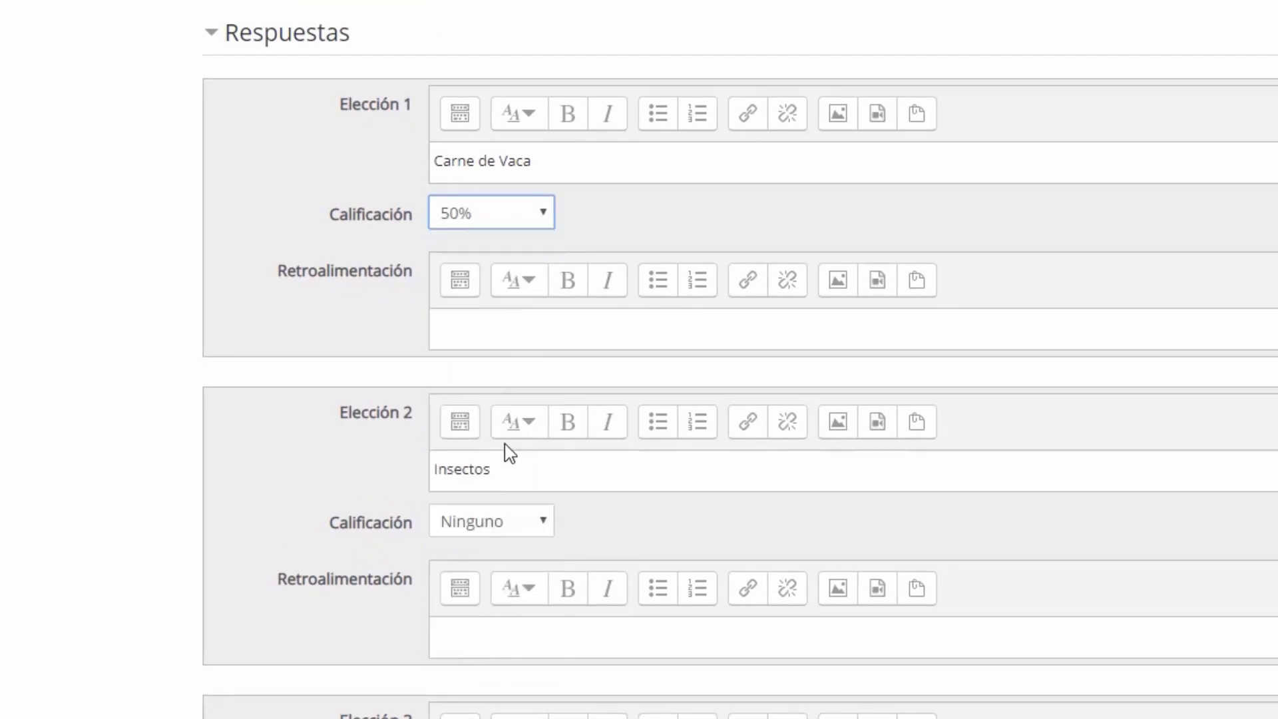
pyautogui.click(543, 525)
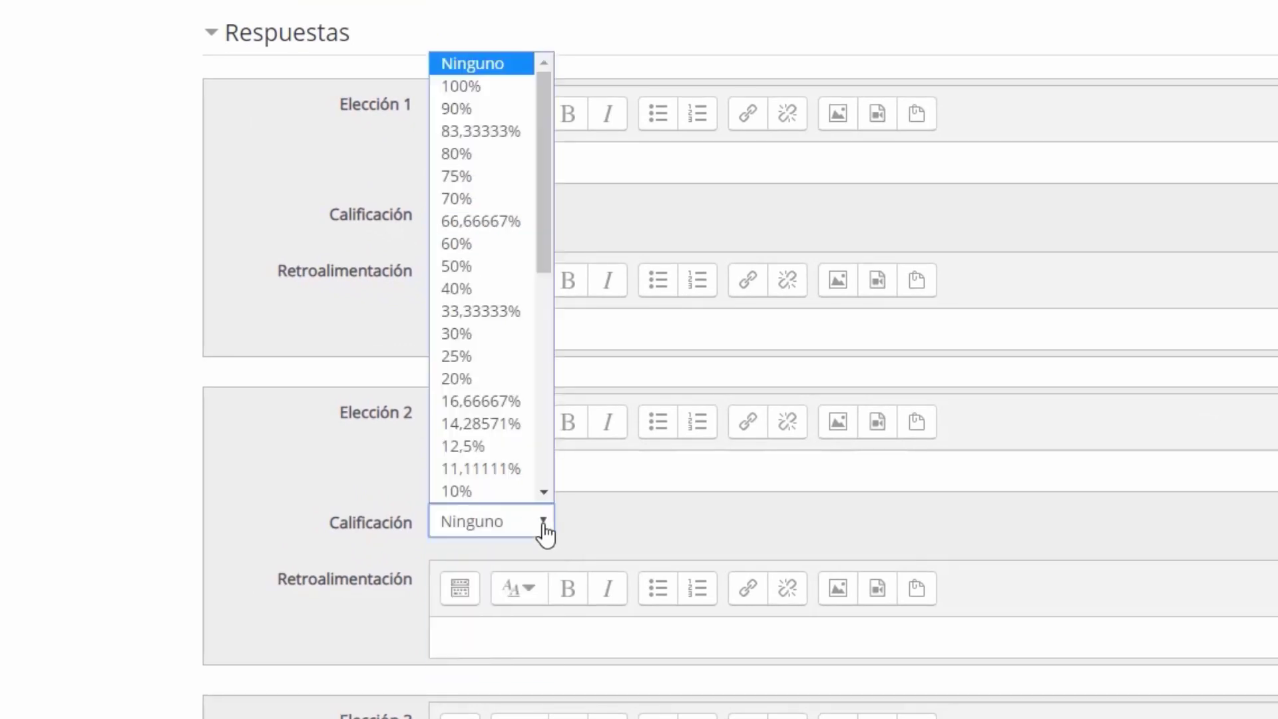
pyautogui.click(500, 266)
# - Enter Lechuga as the answer text of Elección 3 and Manzana as that of Elección 4
pyautogui.scroll(-3, 633, 606)
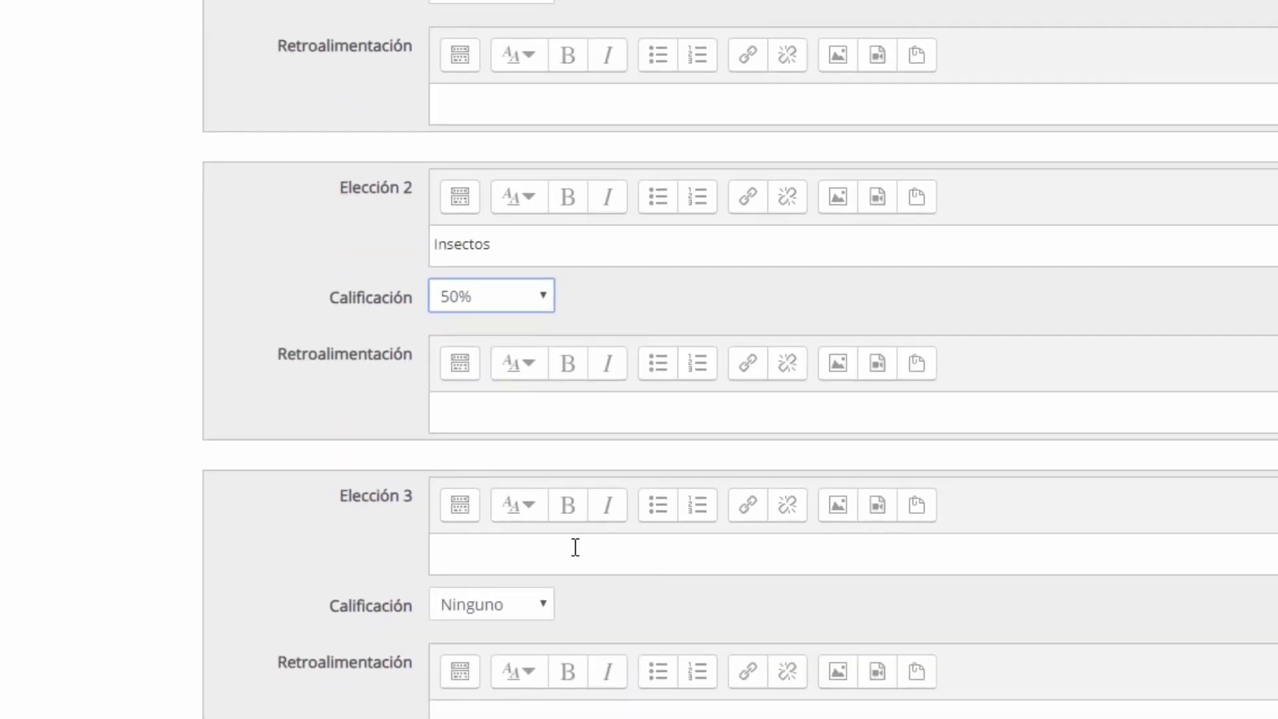
pyautogui.click(516, 551)
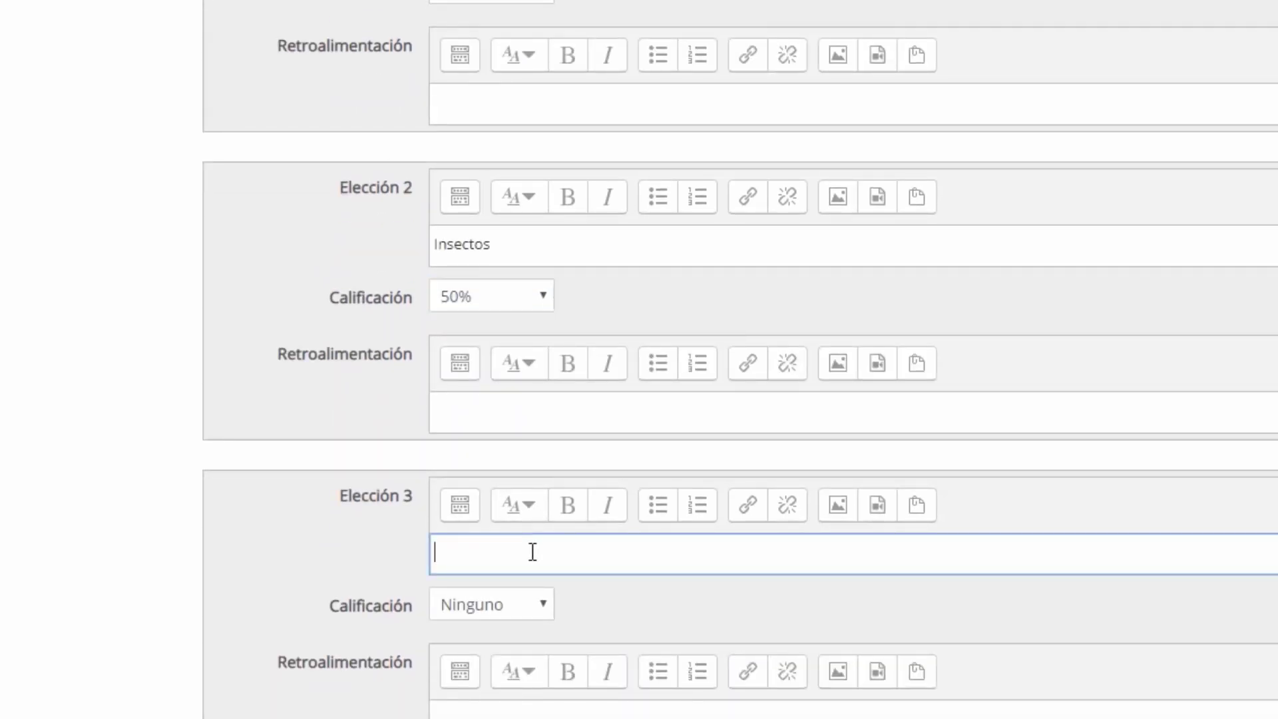
pyautogui.write('Lechuga')
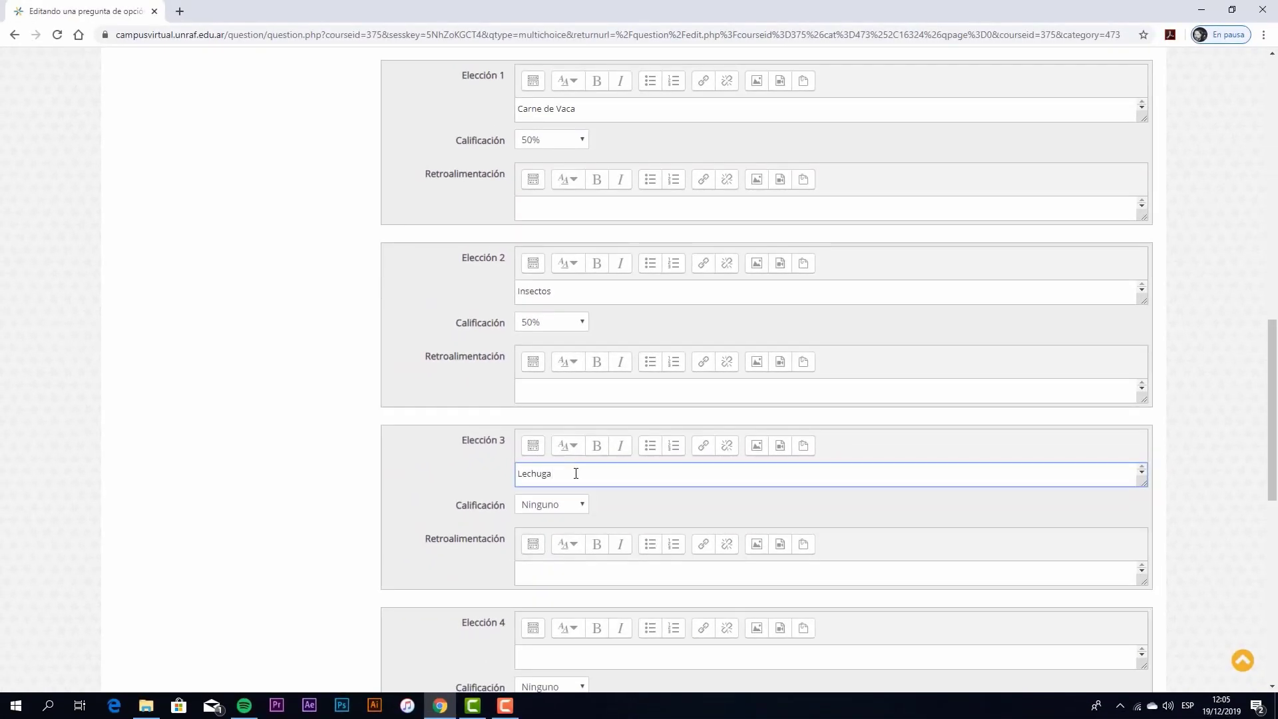
pyautogui.scroll(-2, 572, 499)
pyautogui.click(568, 523)
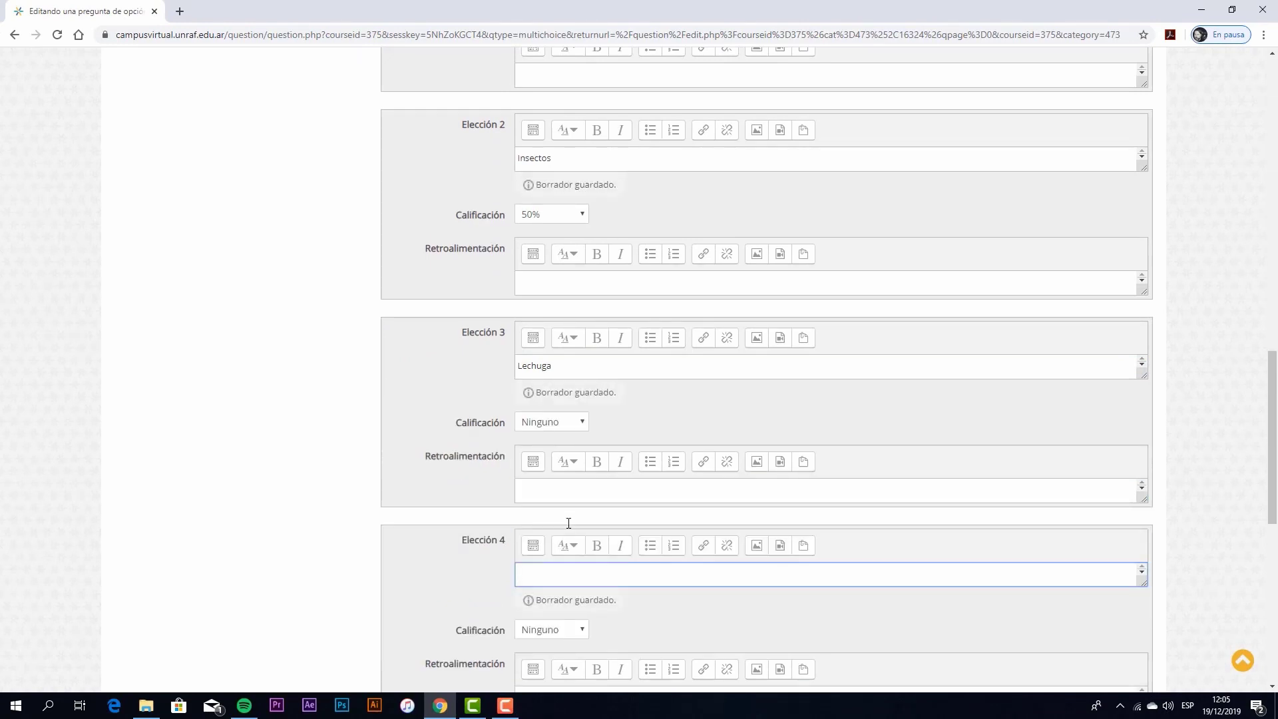
pyautogui.write('Manzana')
# - Enter Bien as the feedback for both Elección 2 and Elección 1
pyautogui.click(590, 267)
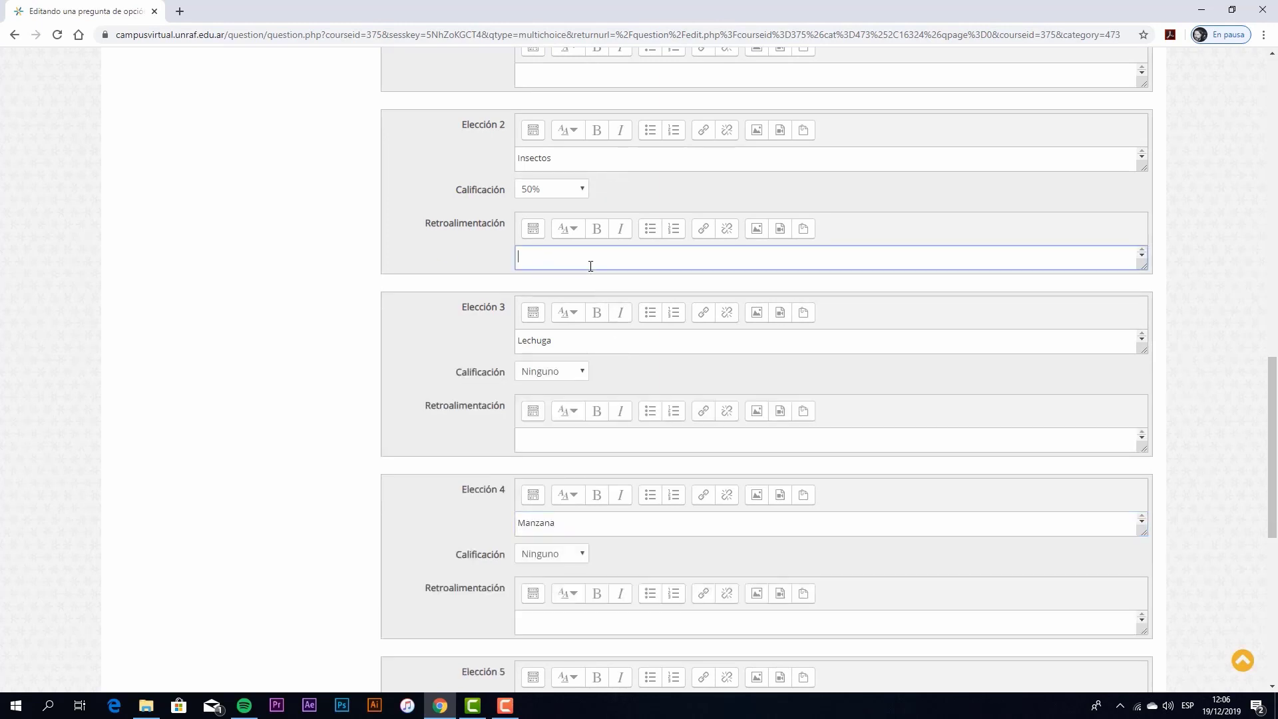
pyautogui.write('Bien')
pyautogui.scroll(1, 573, 256)
pyautogui.click(553, 142)
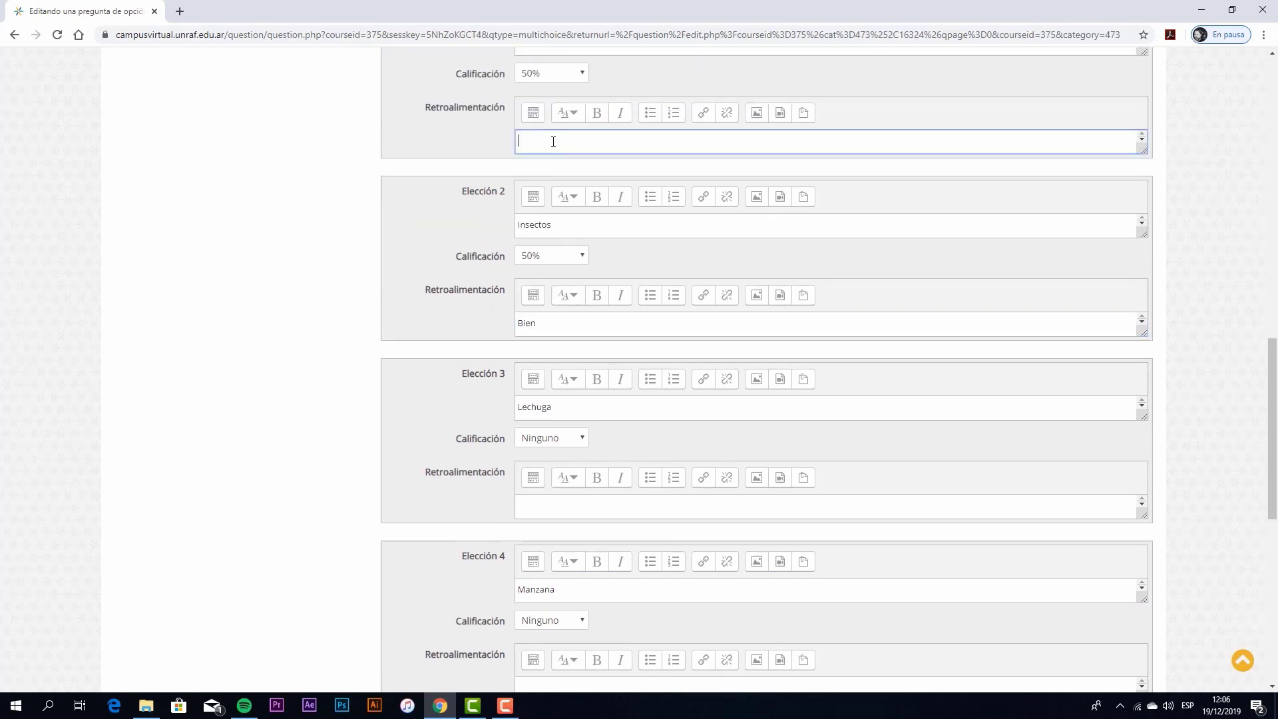
pyautogui.write('Bien')
# - Enter no es carne as the feedback for Elección 3 and copy it into the feedback of Elección 4
pyautogui.click(553, 506)
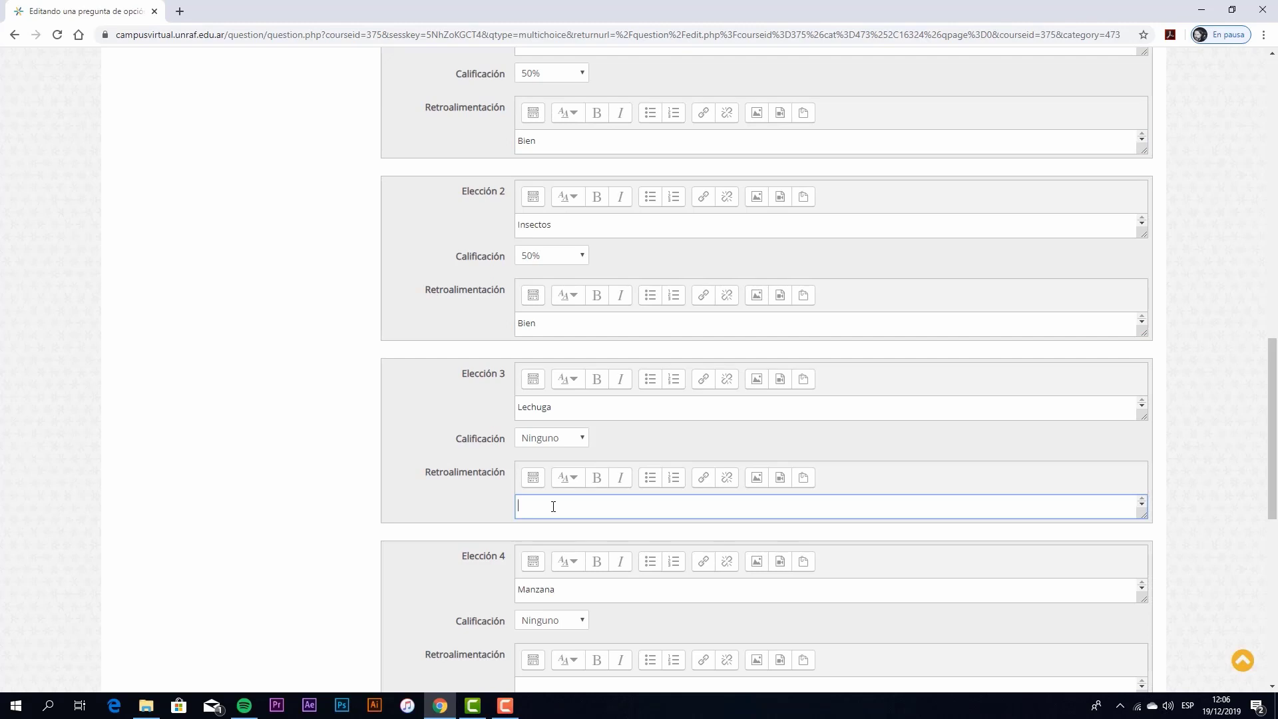
pyautogui.write('no es carne')
pyautogui.moveTo(575, 501); pyautogui.dragTo(479, 504)
pyautogui.hotkey('ctrl', 'c')
pyautogui.scroll(-3, 885, 443)
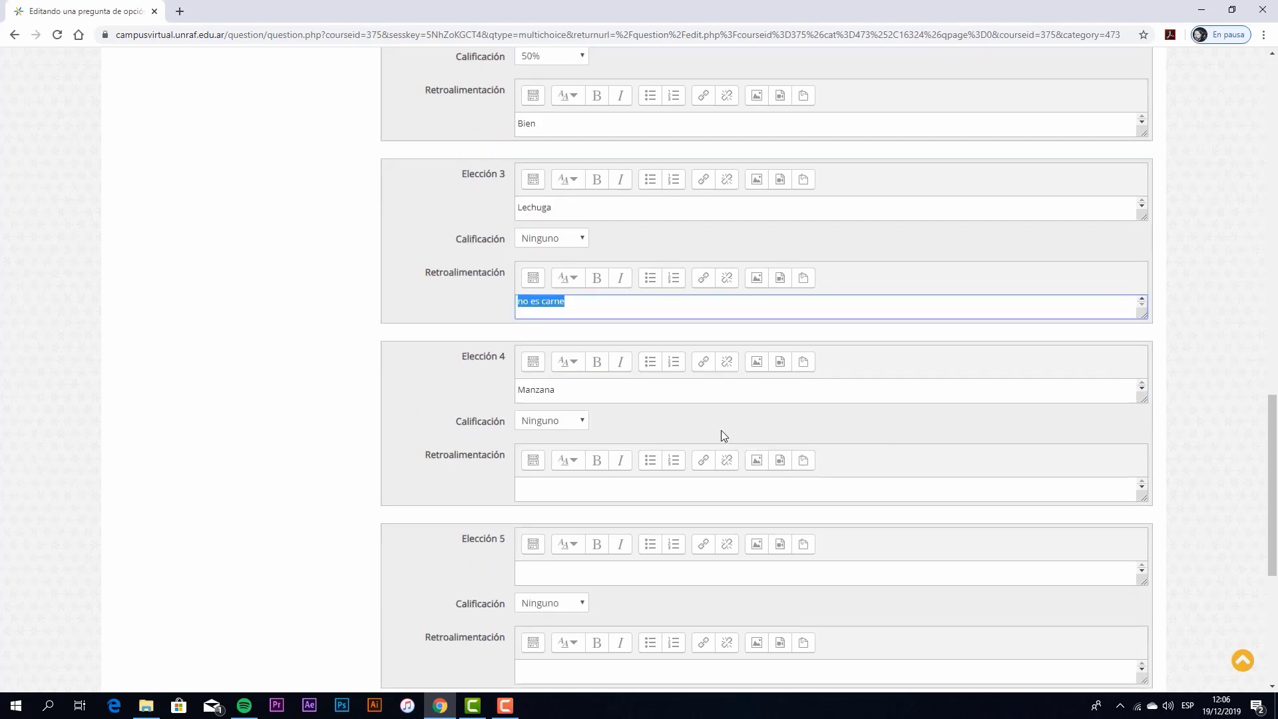
pyautogui.click(556, 490)
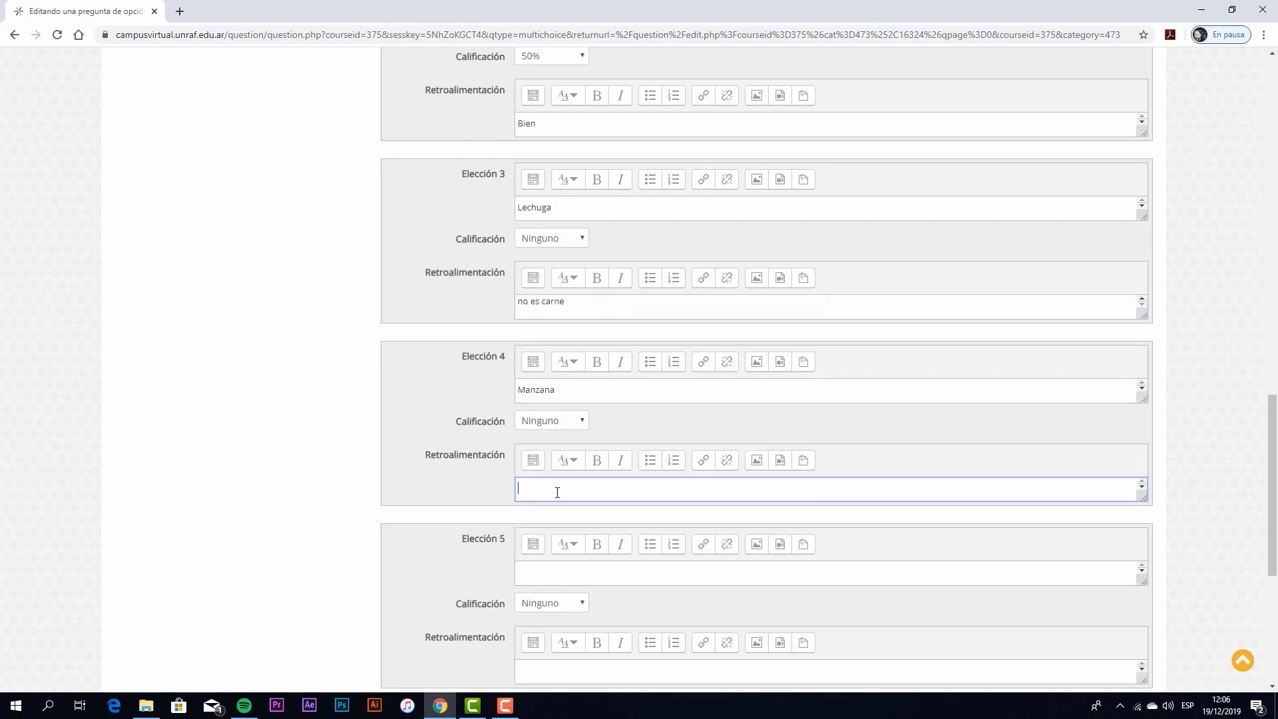
pyautogui.hotkey('ctrl', 'v')
# - Expand Retroalimentación combinada and review the feedback texts for correct, partially correct and incorrect answers
pyautogui.scroll(-3, 619, 468)
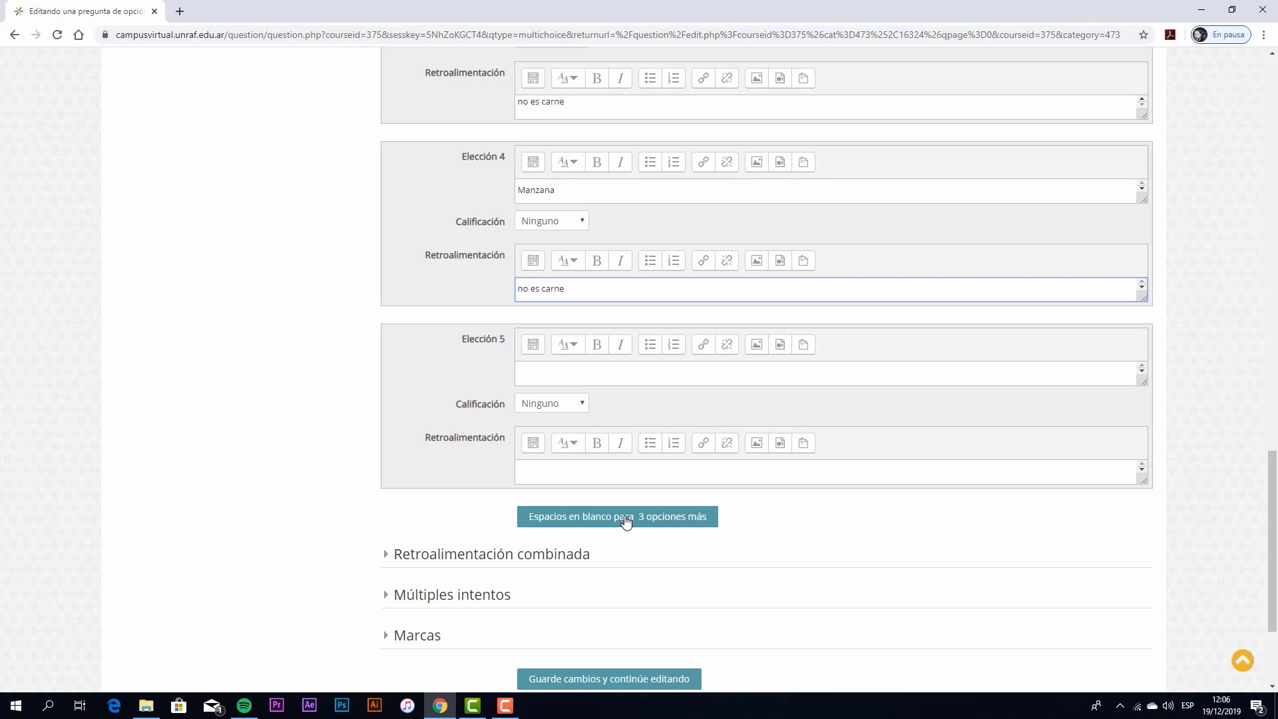
pyautogui.scroll(-3, 626, 521)
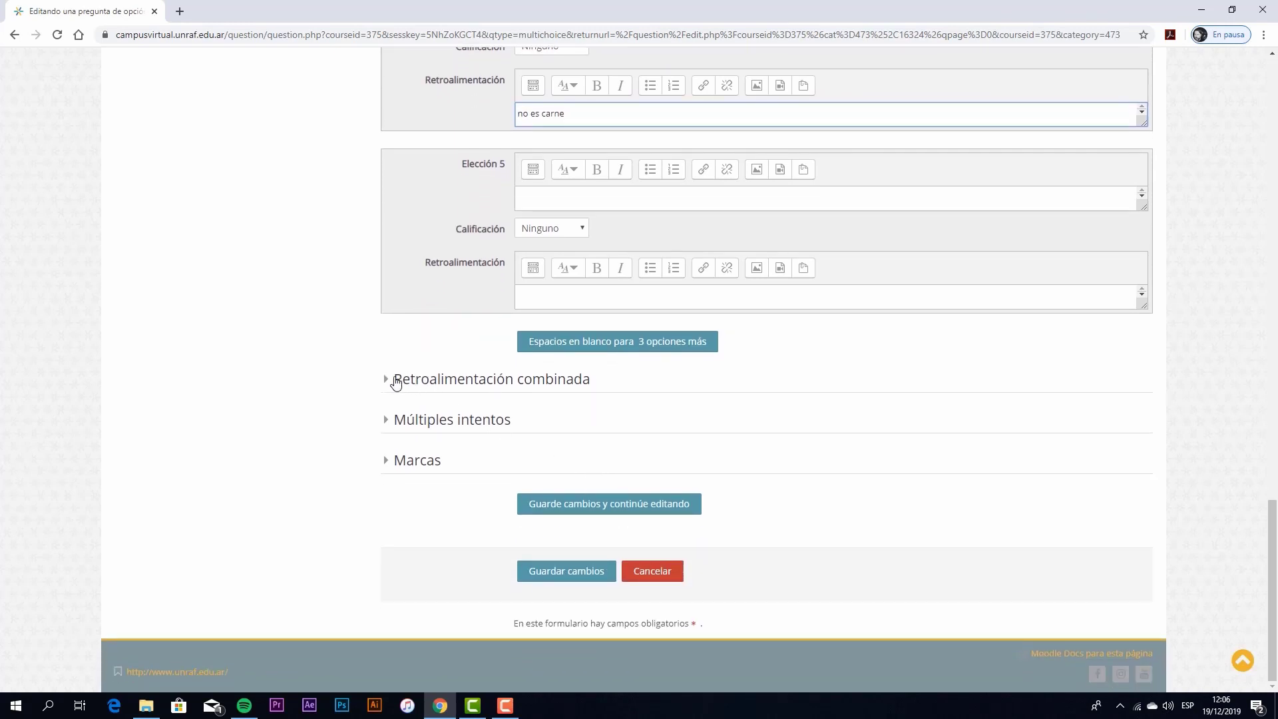
pyautogui.click(395, 381)
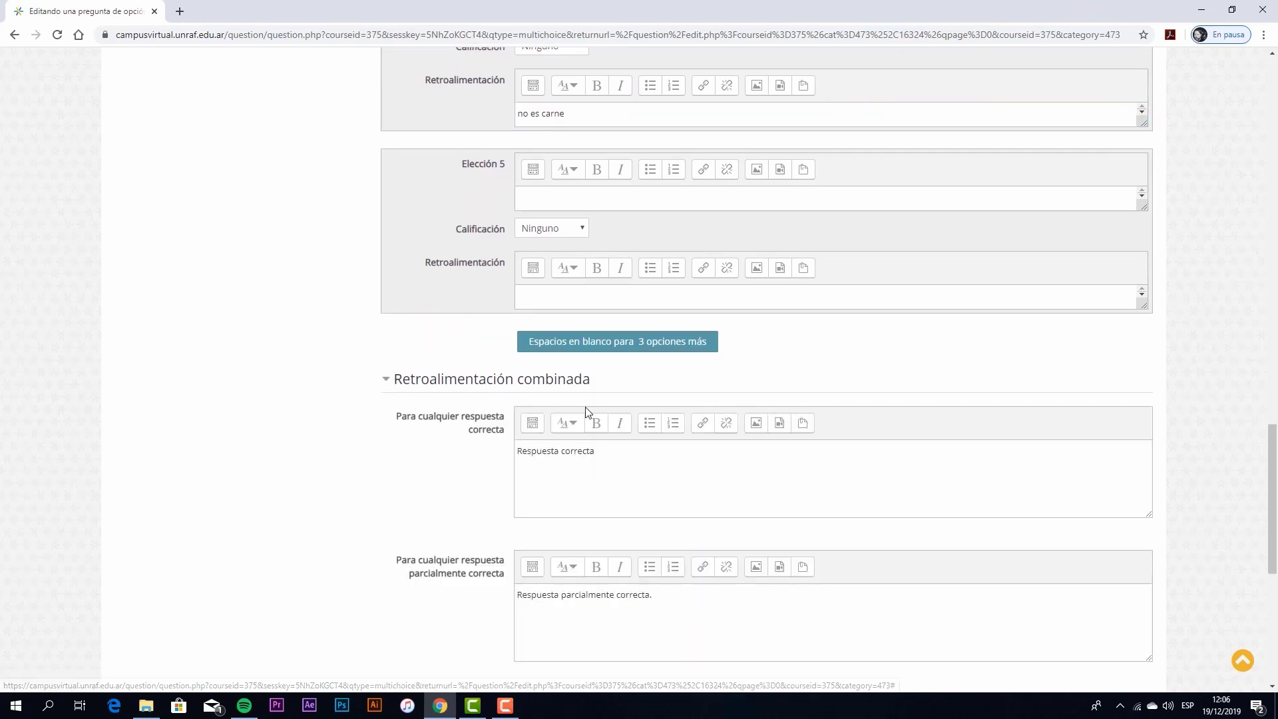
pyautogui.scroll(-3, 656, 466)
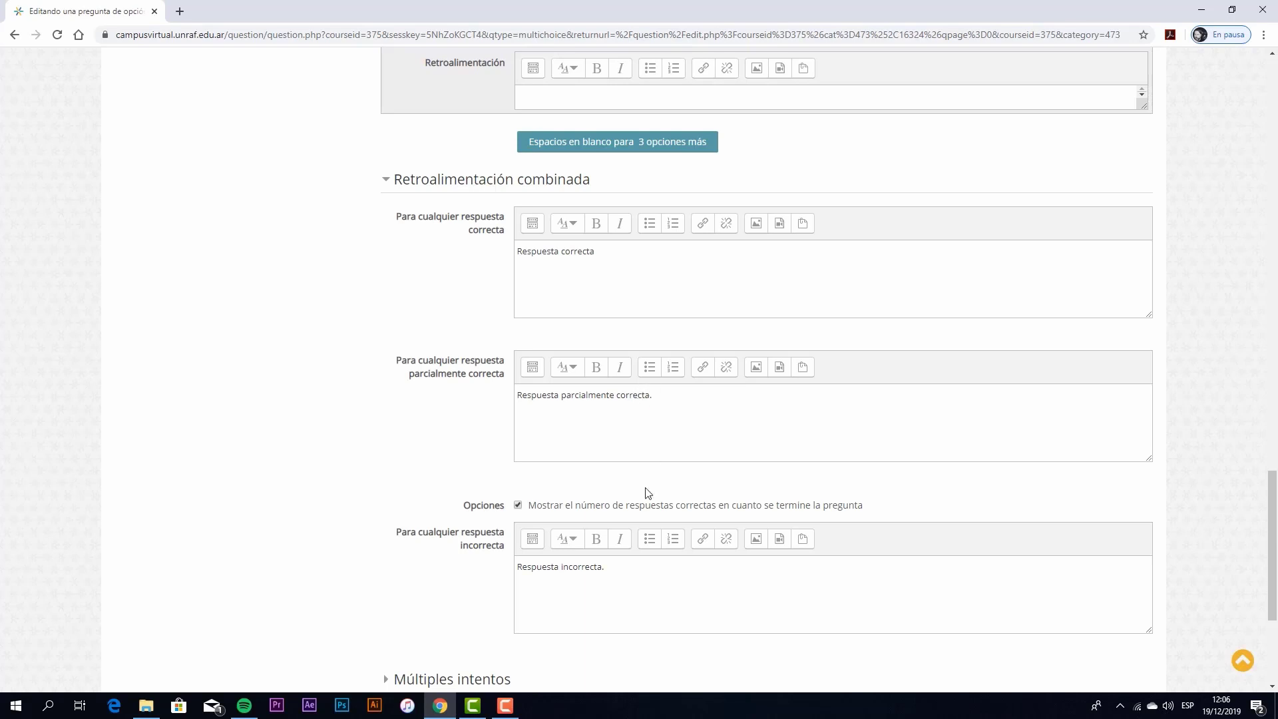
pyautogui.click(618, 570)
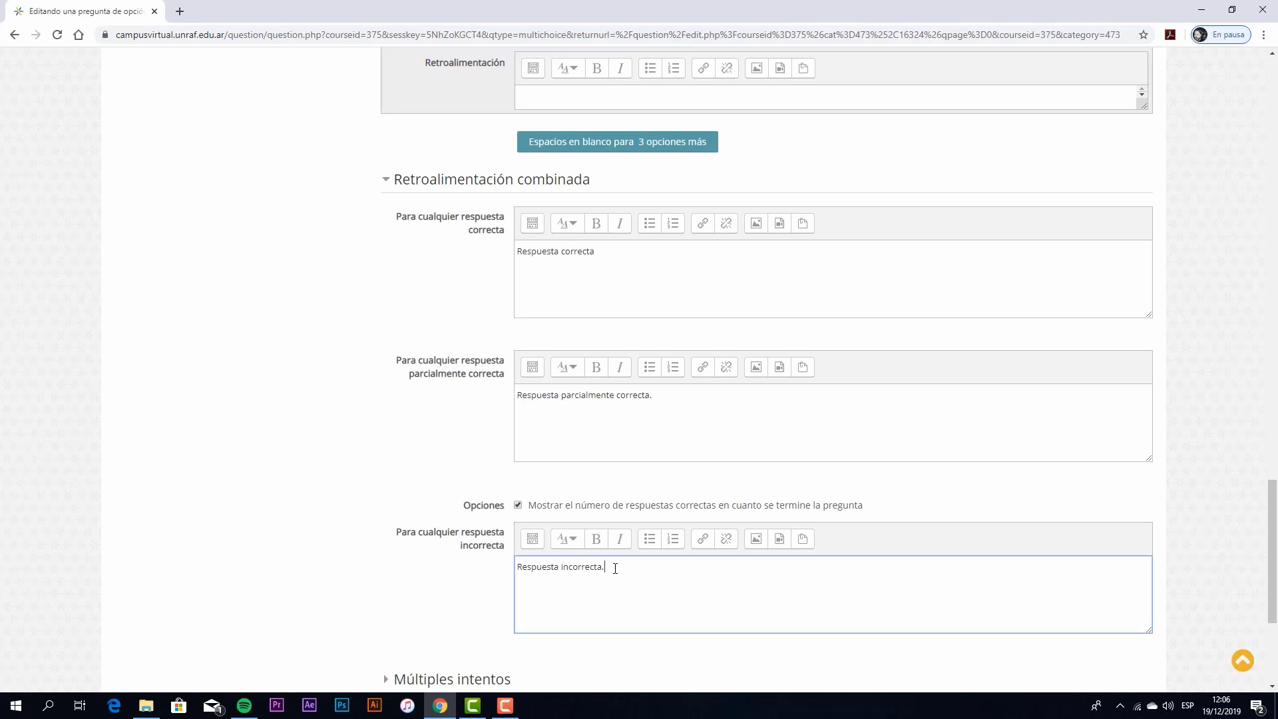
# - Expand Múltiples intentos to review its penalty and hint settings, and save the multiple-choice question
pyautogui.scroll(-3, 615, 568)
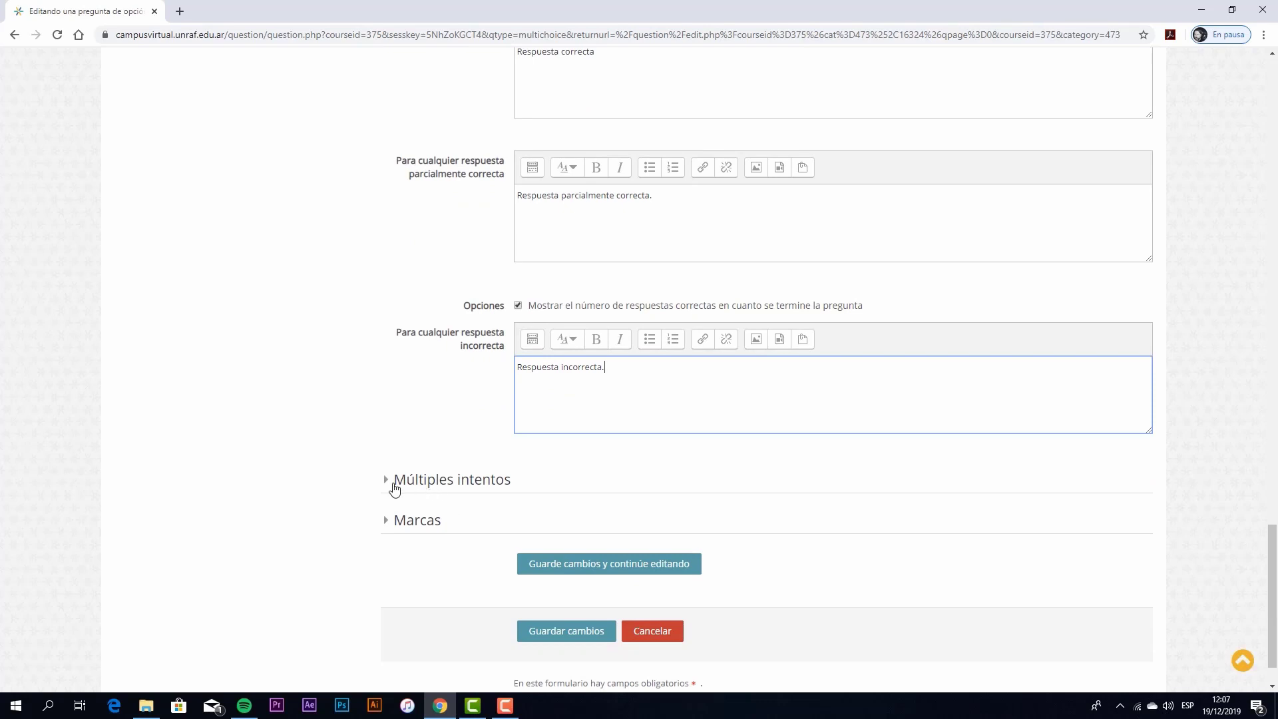
pyautogui.click(394, 485)
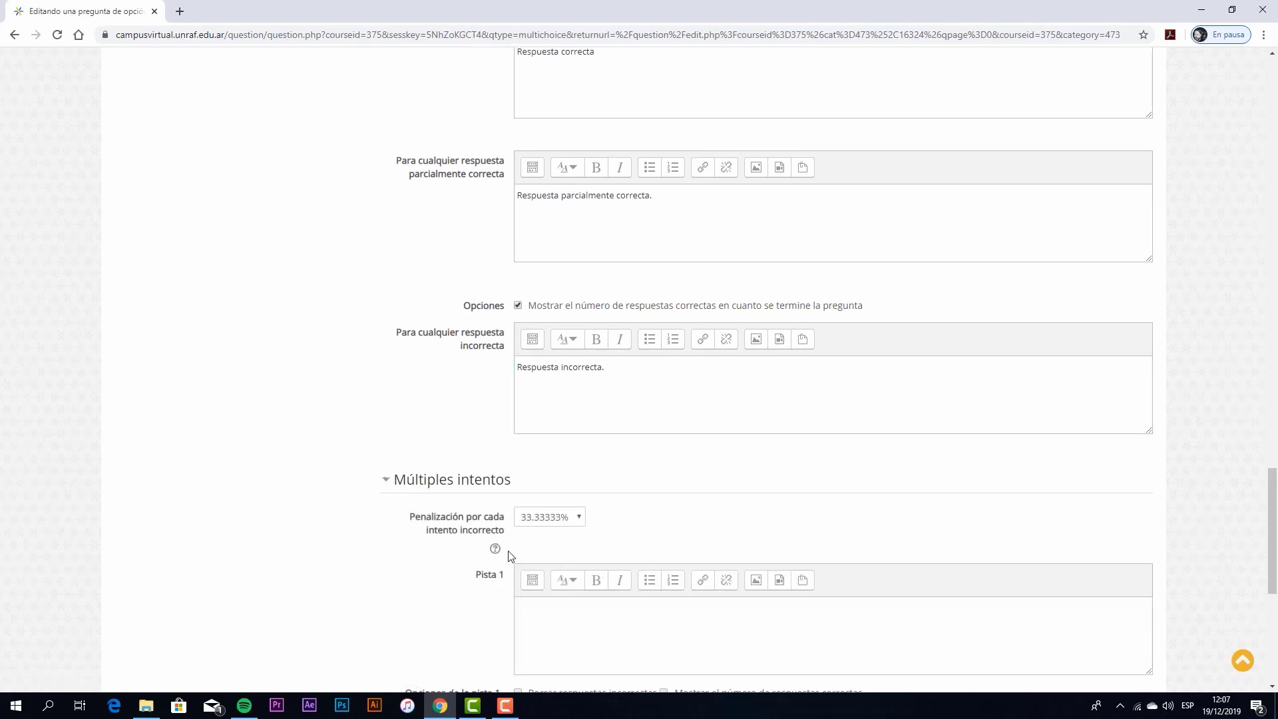
pyautogui.scroll(-2, 539, 463)
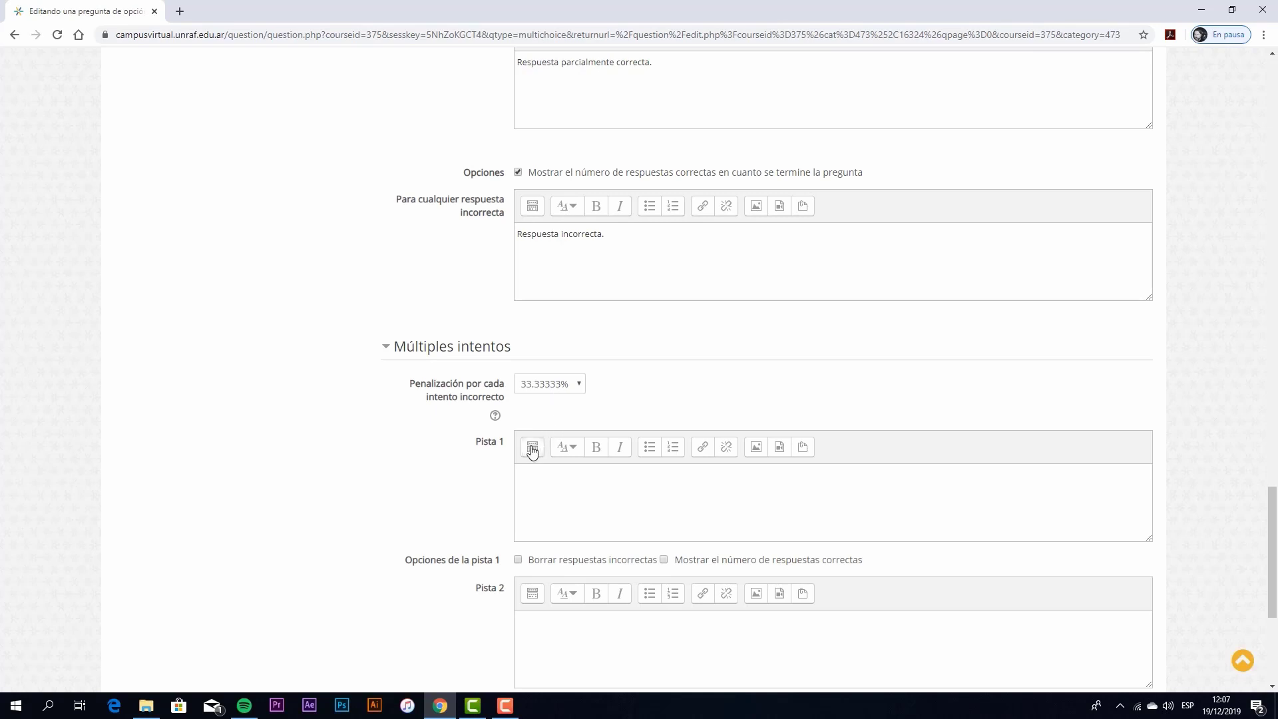
pyautogui.scroll(-3, 529, 444)
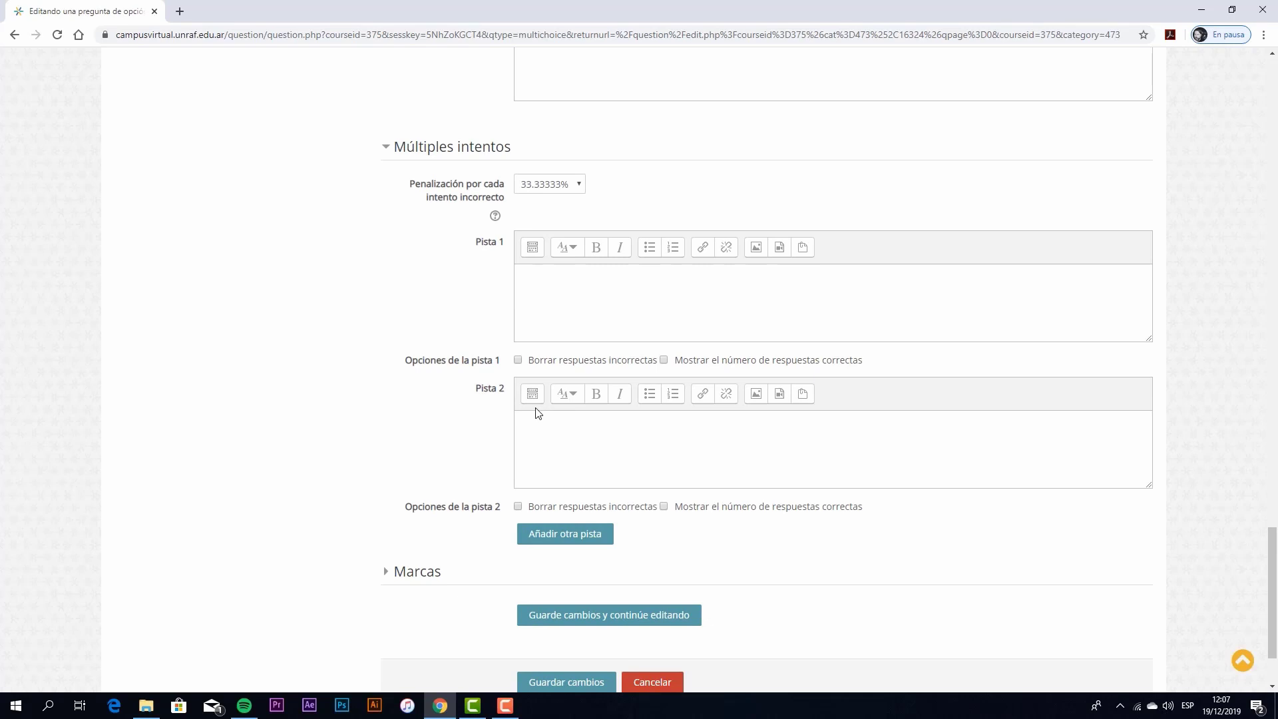
pyautogui.scroll(-2, 516, 445)
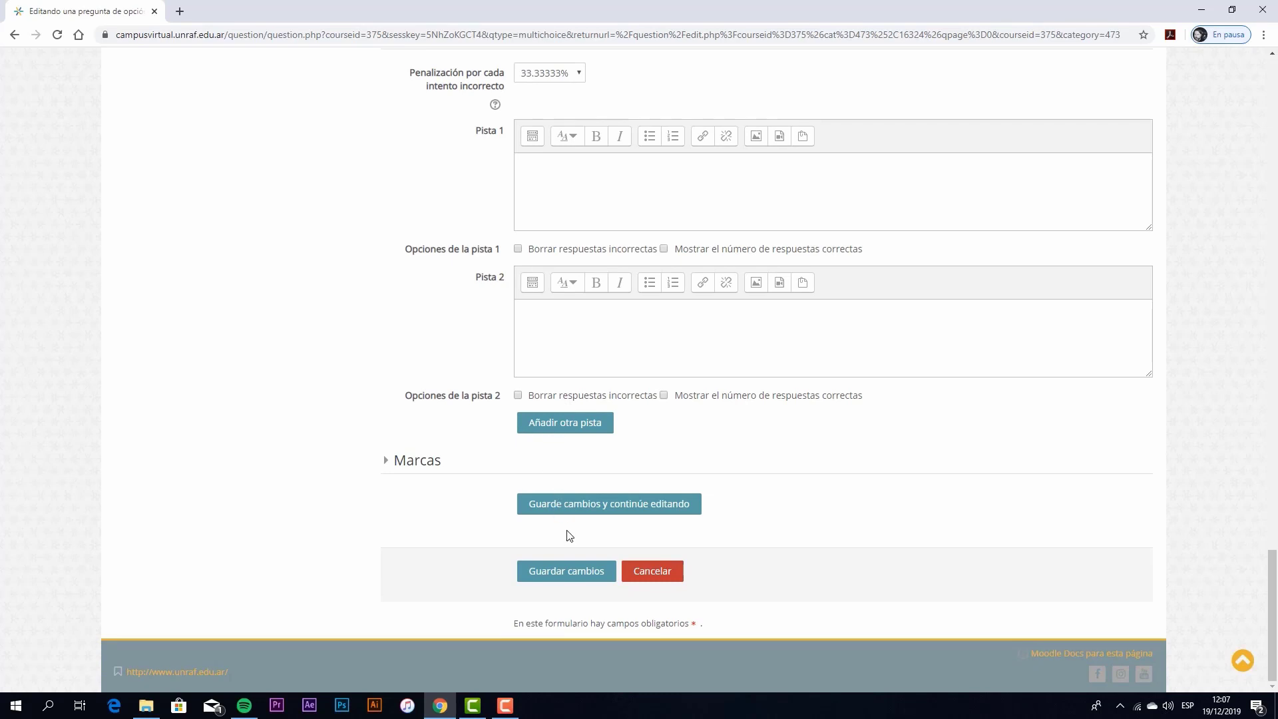
pyautogui.click(578, 576)
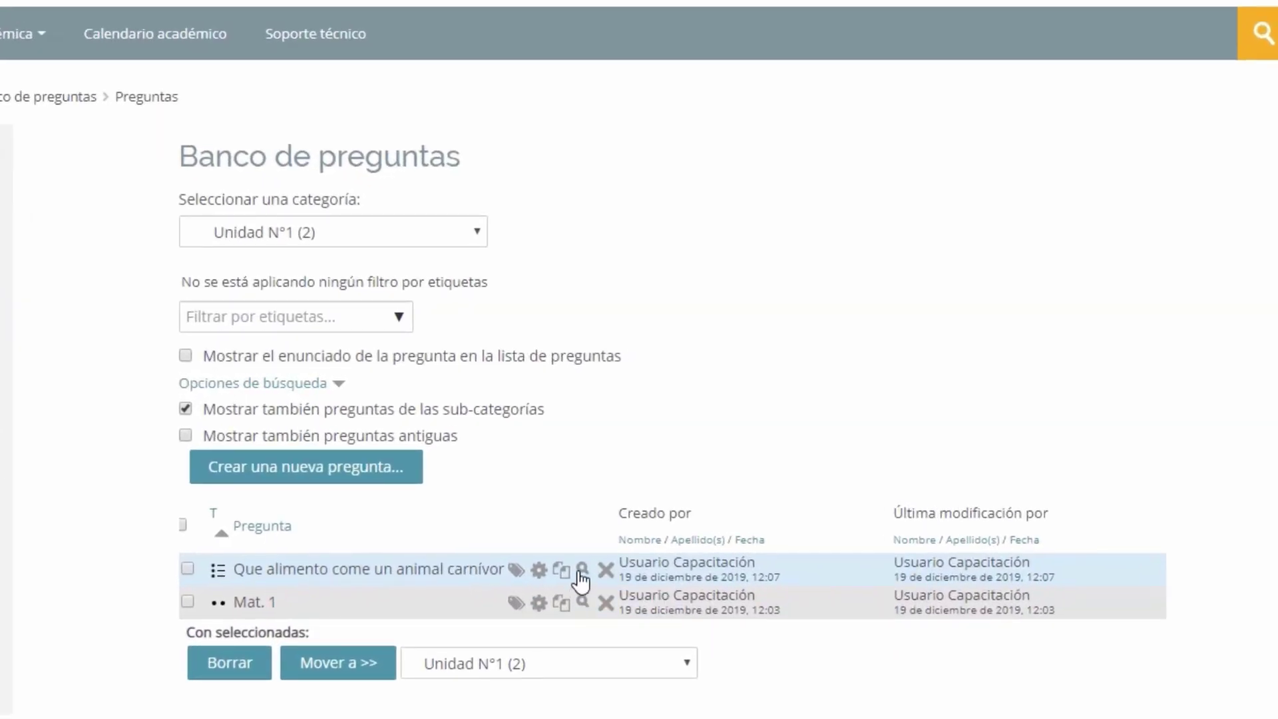
# - Preview the carnivore question, submit Insectos and Lechuga as answers, check the feedback and close the preview
pyautogui.click(581, 570)
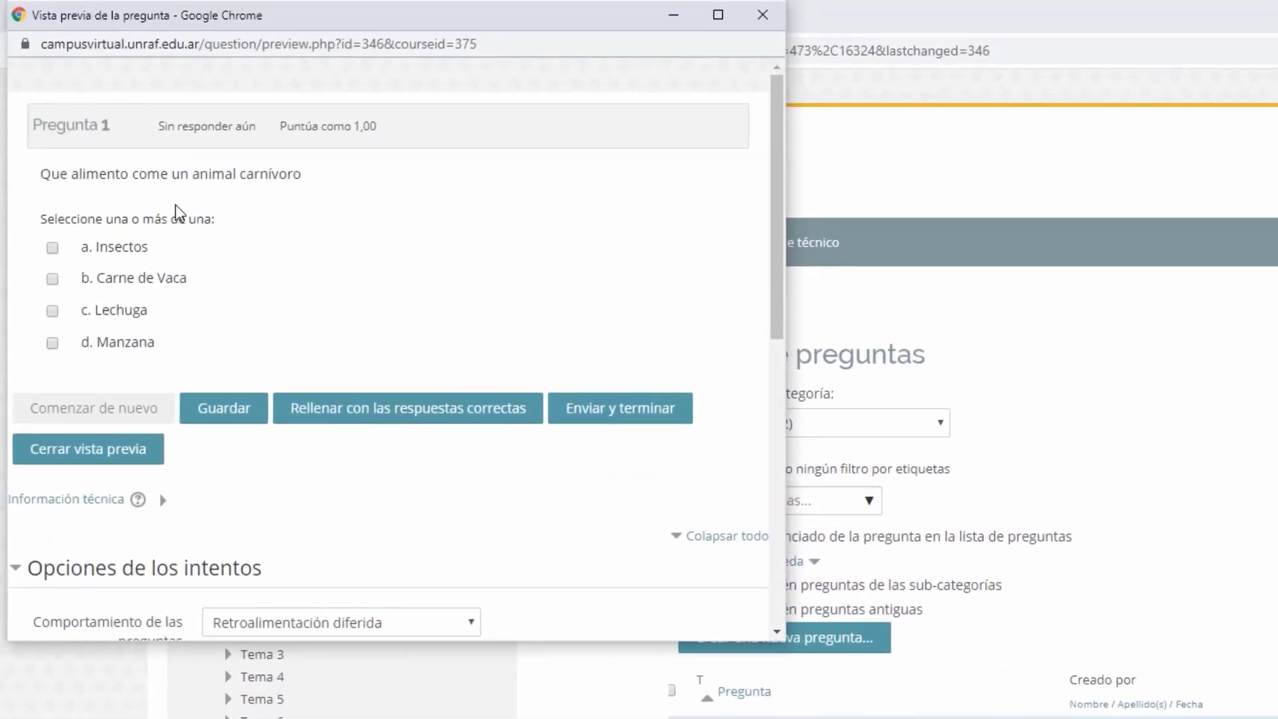
pyautogui.click(53, 250)
pyautogui.click(631, 418)
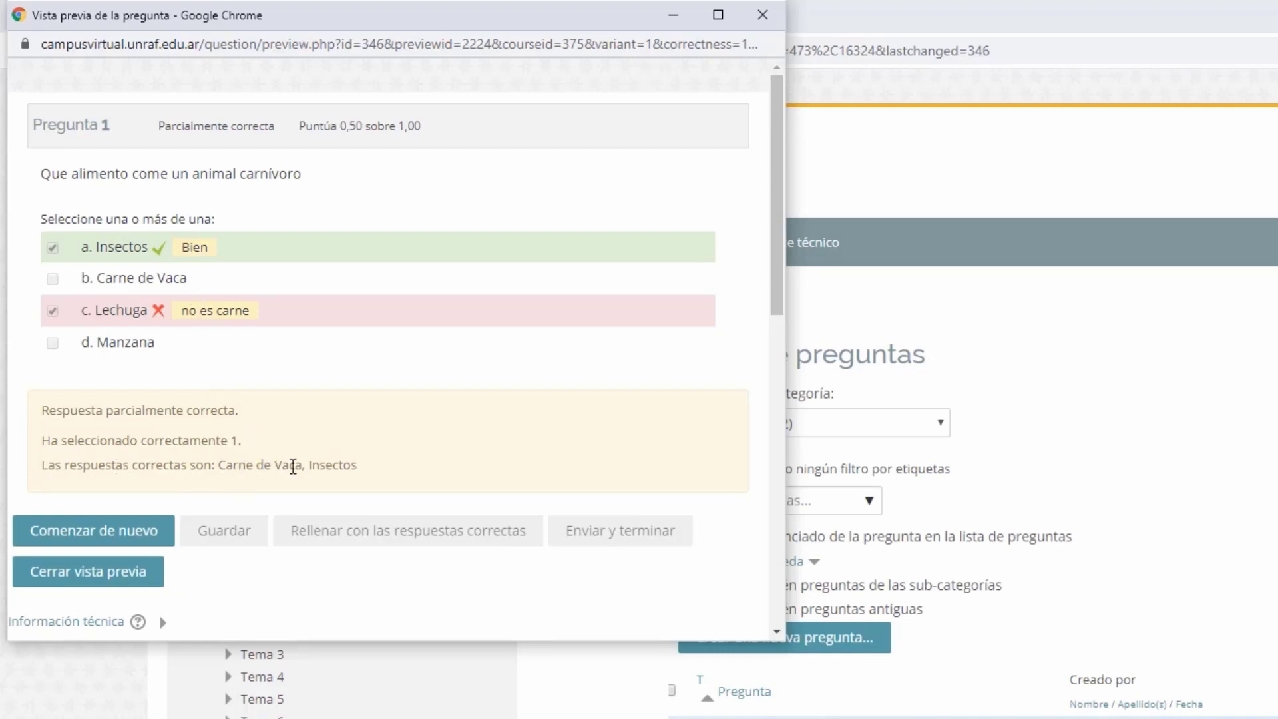
pyautogui.moveTo(365, 469); pyautogui.dragTo(203, 465)
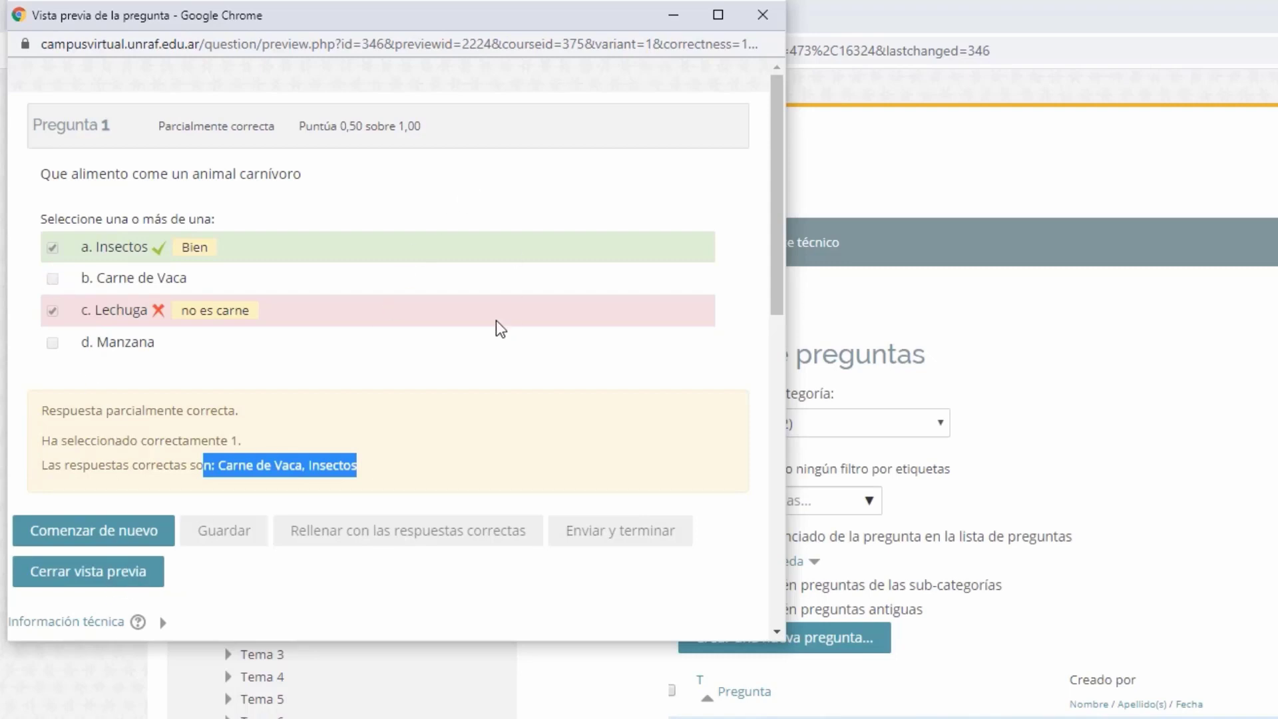
pyautogui.click(765, 22)
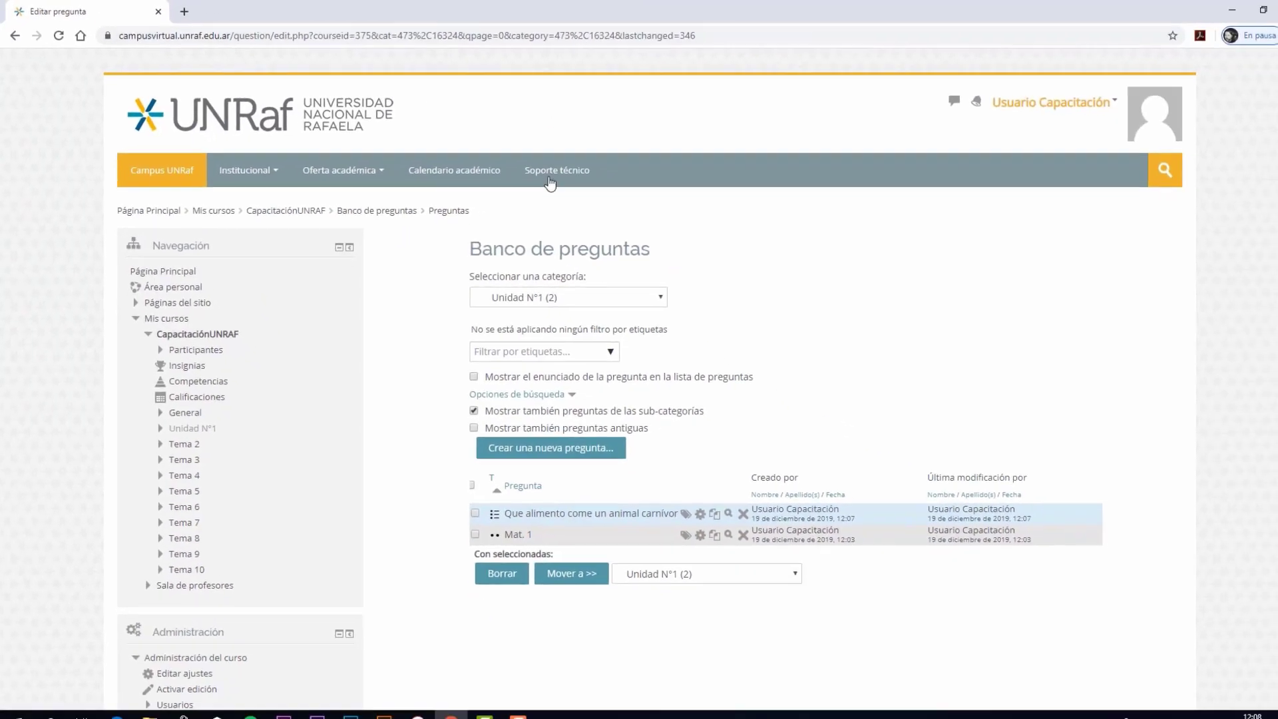
# - Open the question bank's import page and select Formato GIFT as the file format
pyautogui.scroll(-3, 470, 476)
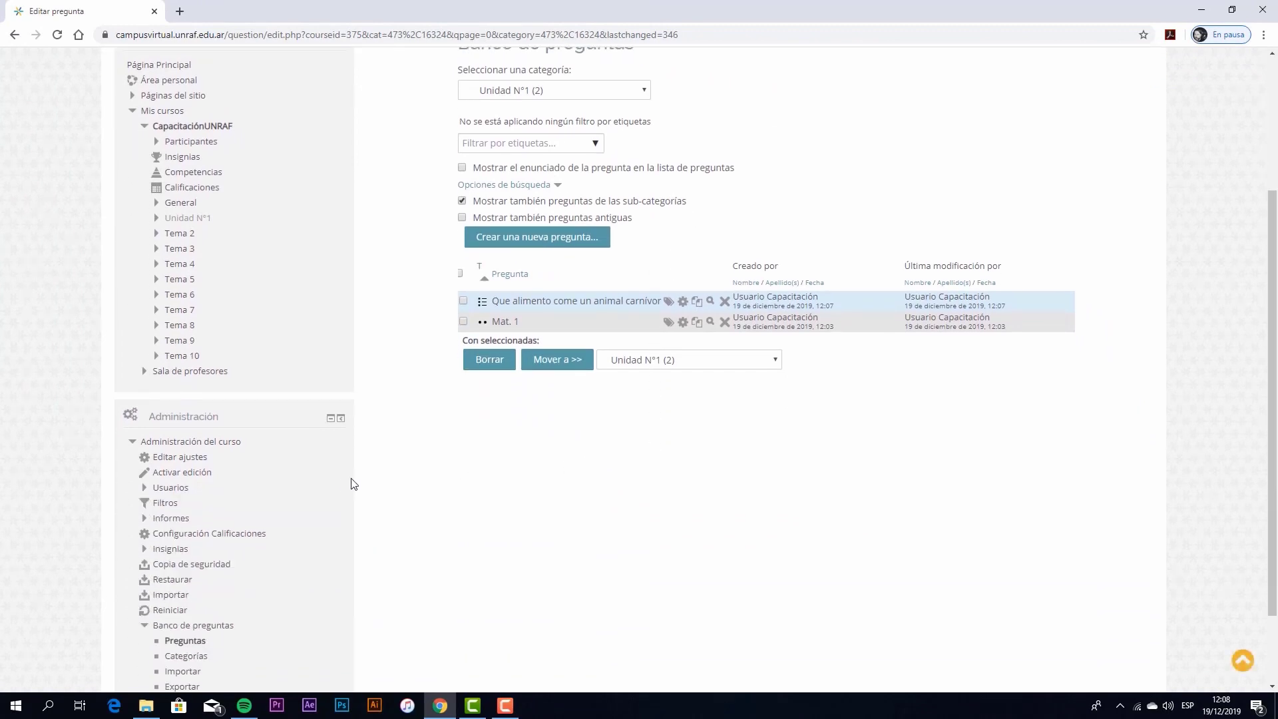
pyautogui.scroll(-1, 330, 493)
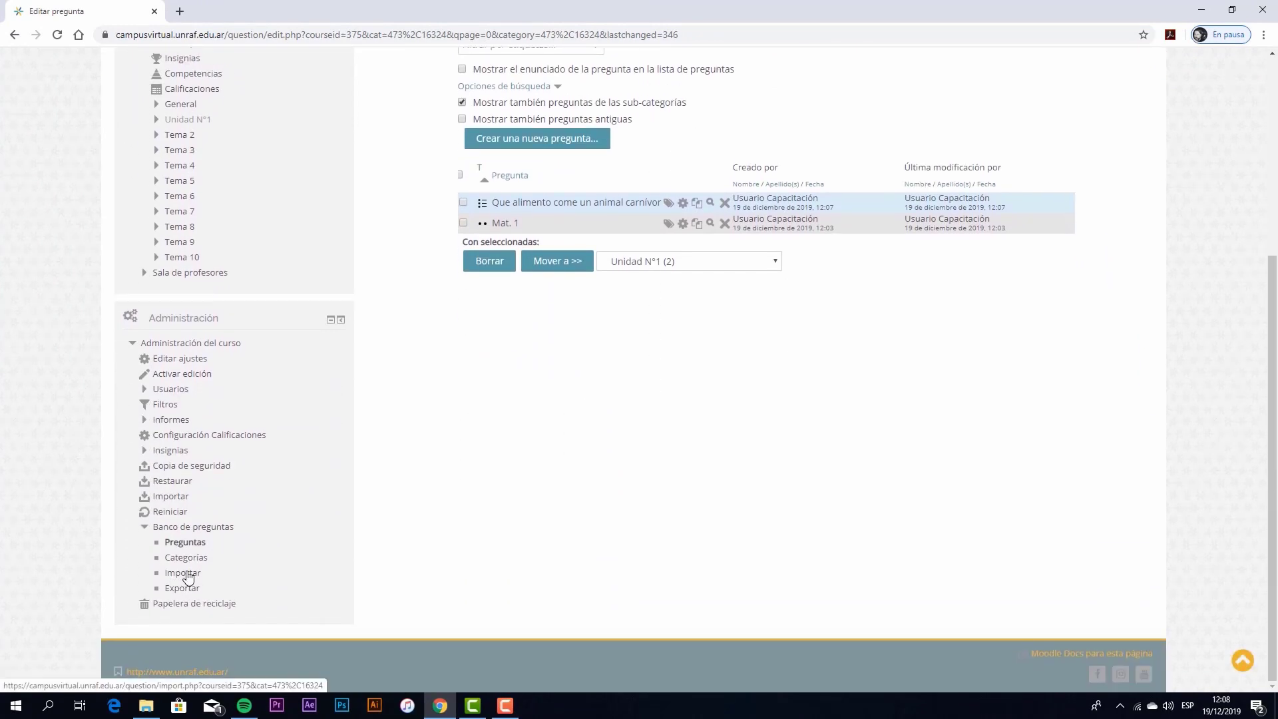
pyautogui.click(187, 578)
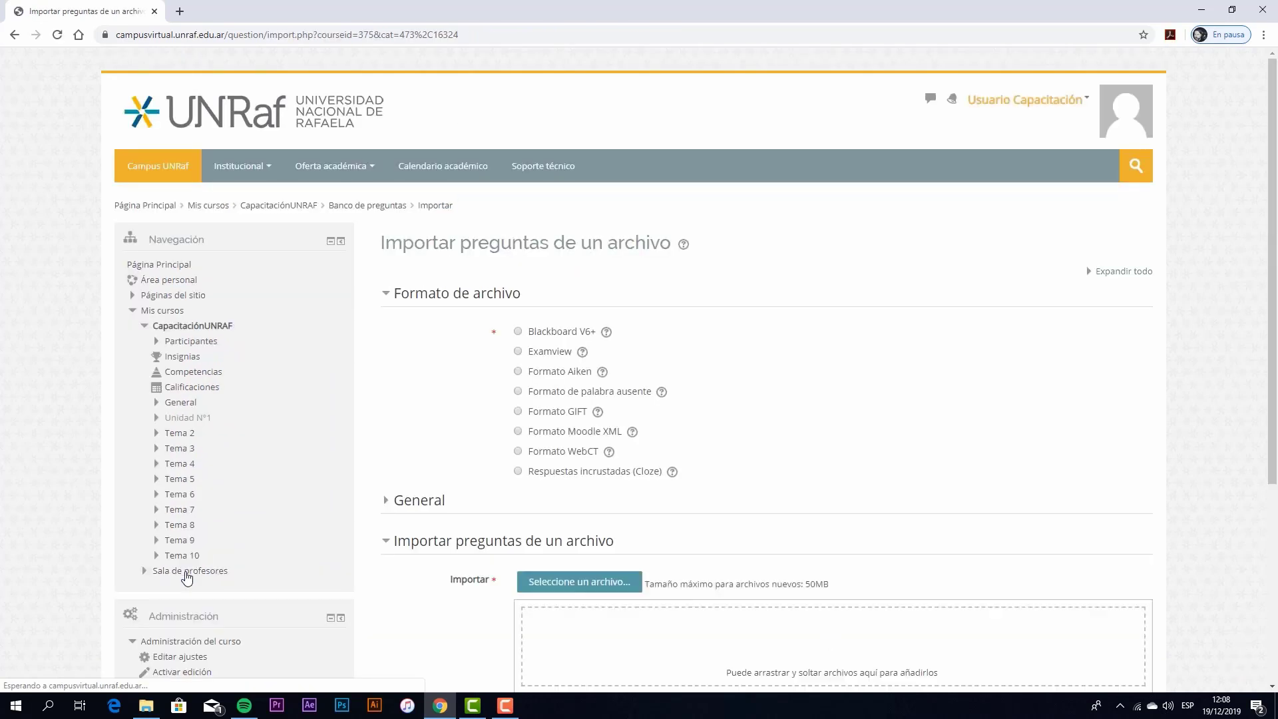
pyautogui.scroll(-3, 496, 579)
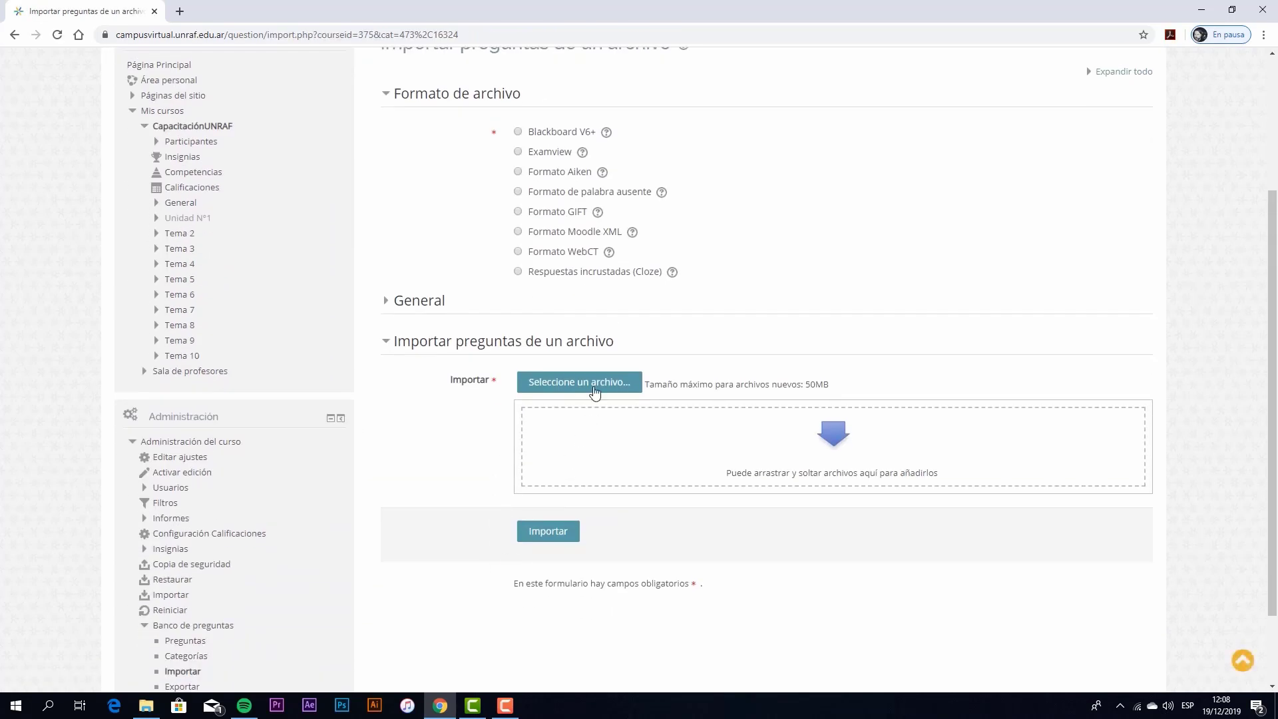
pyautogui.click(535, 213)
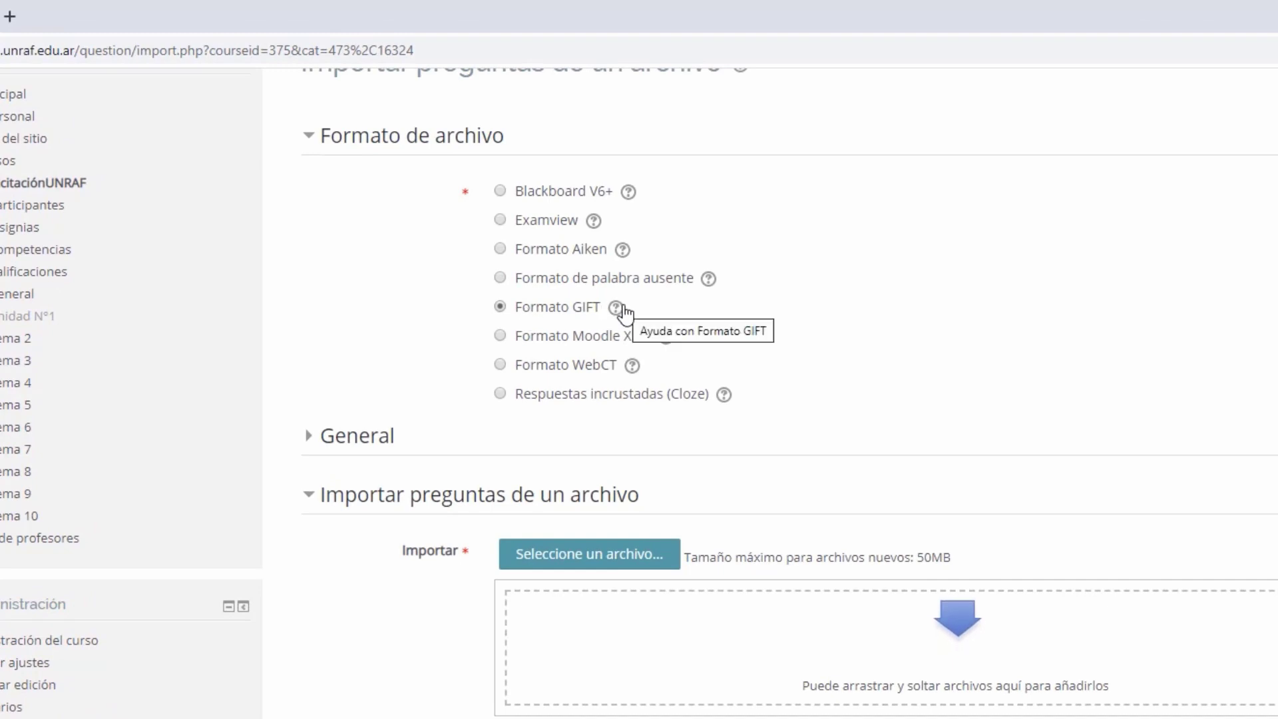
# - Open the MoodleDocs page on Formato GIFT from the format's help and examine its symbols and question examples
pyautogui.click(617, 308)
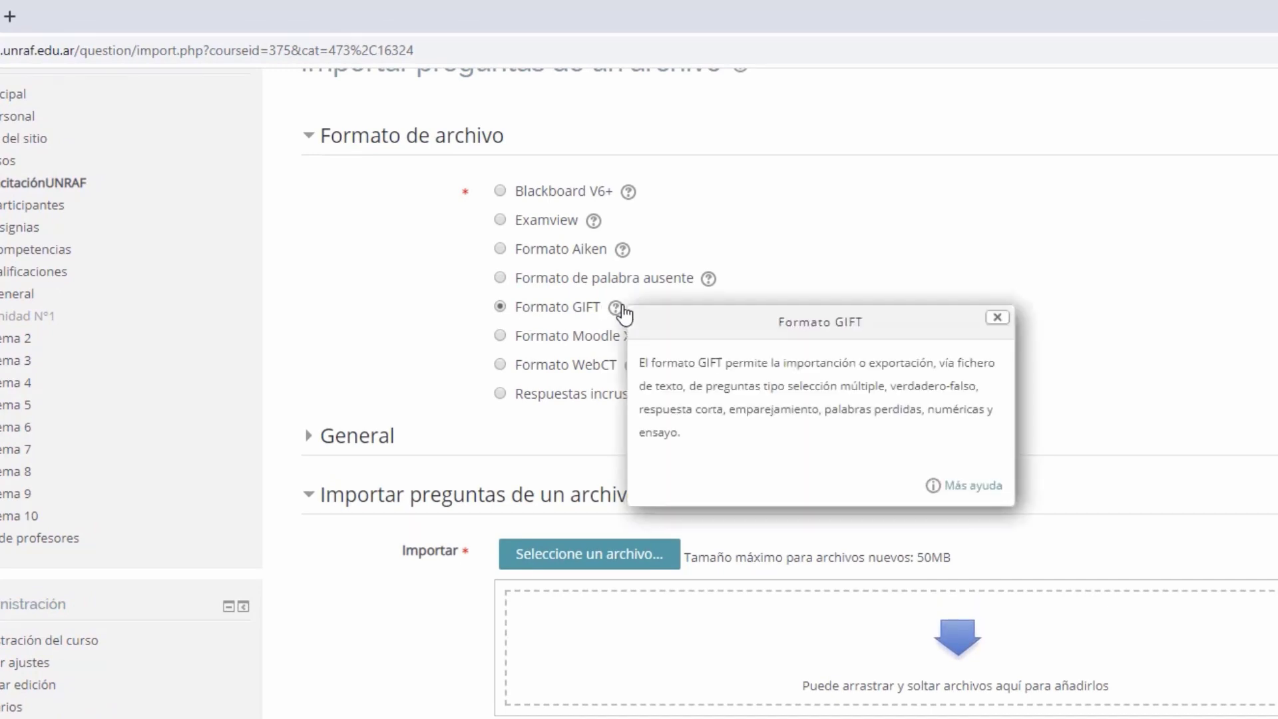
pyautogui.click(970, 487)
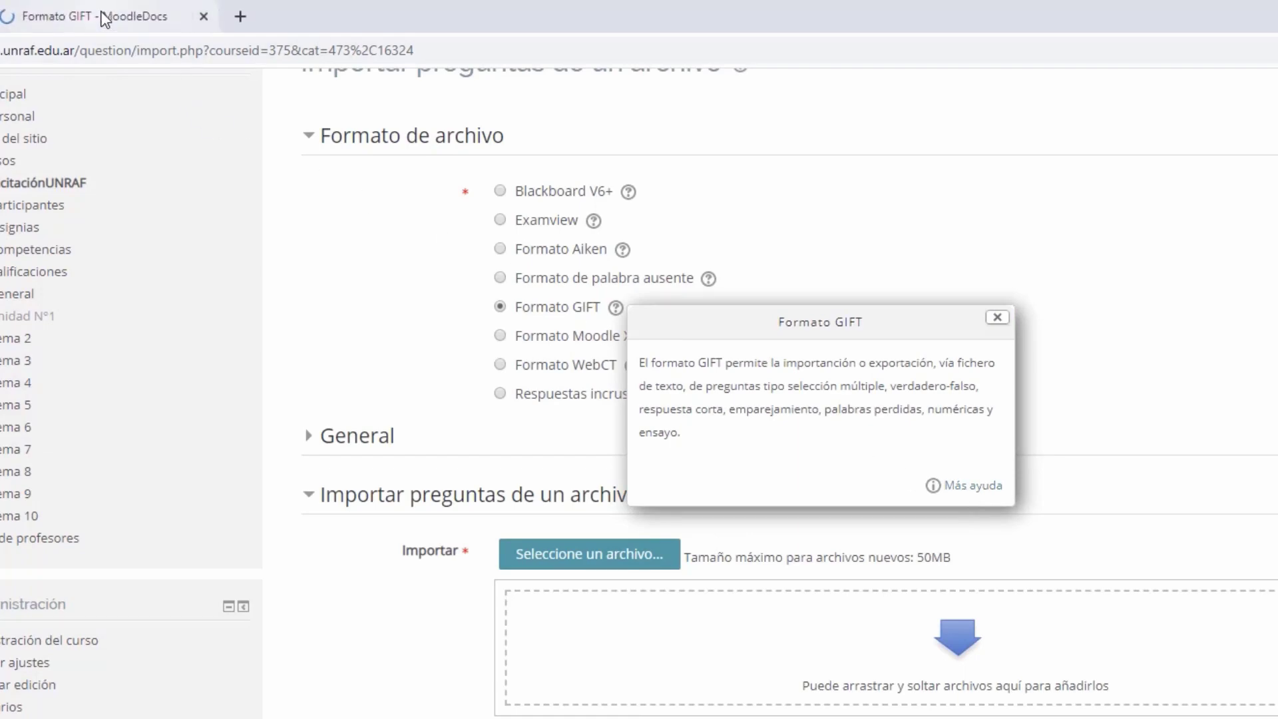
pyautogui.click(103, 15)
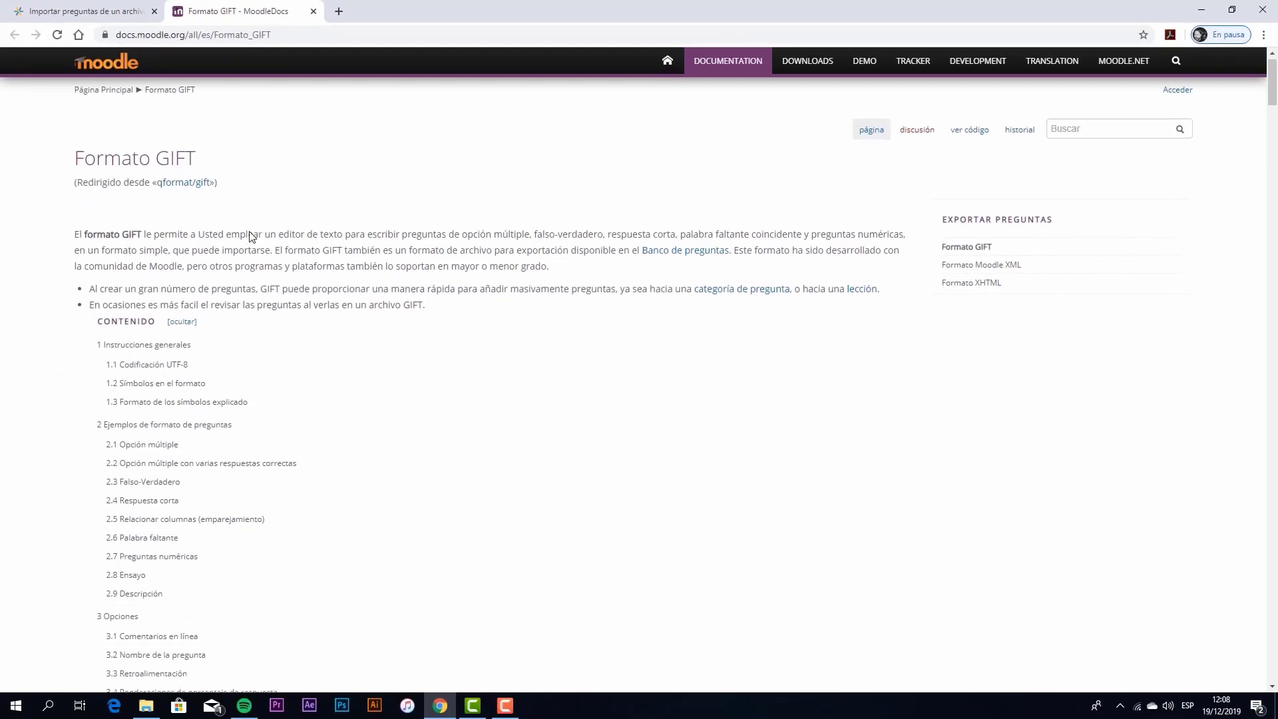
pyautogui.scroll(-3, 126, 336)
pyautogui.scroll(-10, 251, 238)
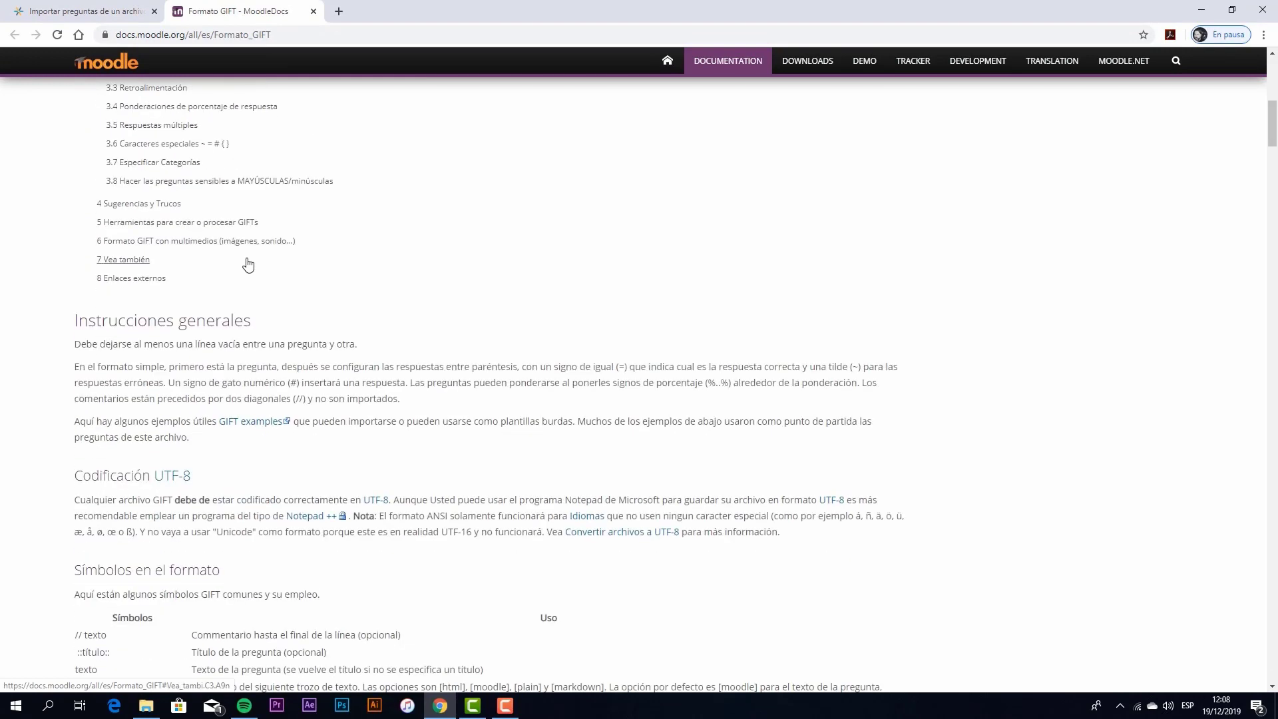
pyautogui.scroll(-7, 247, 266)
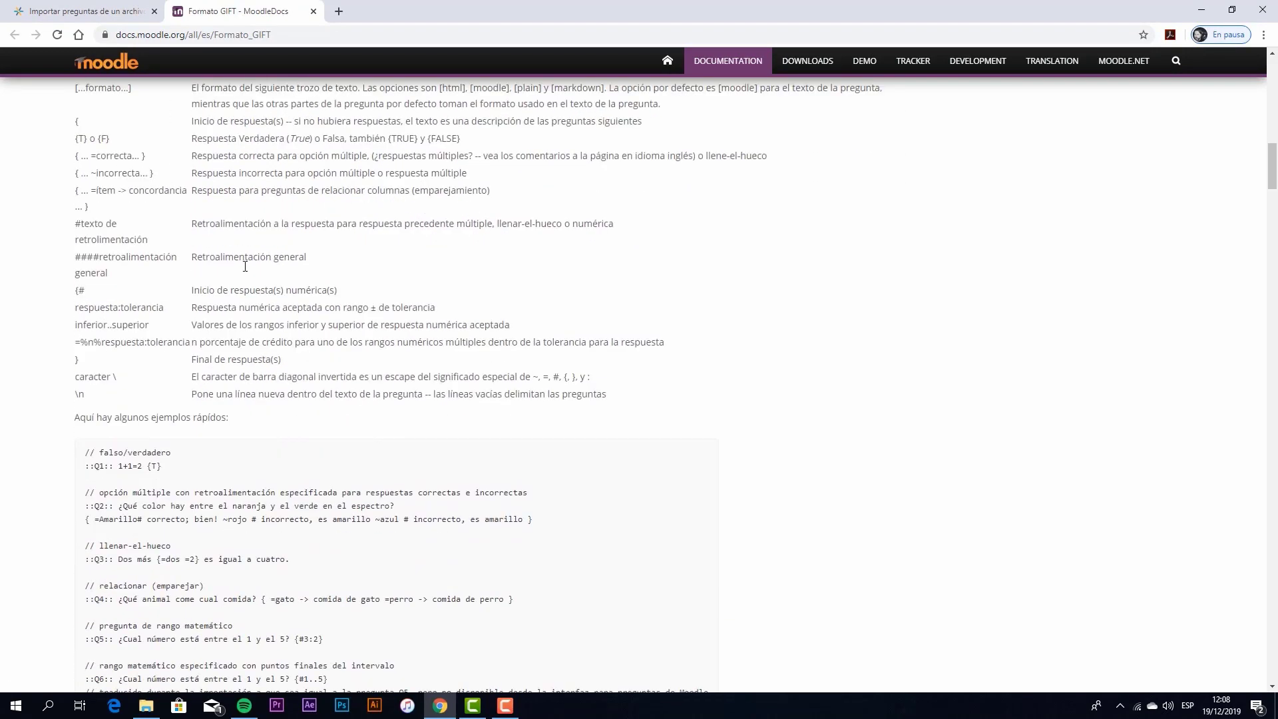
pyautogui.scroll(-1, 181, 284)
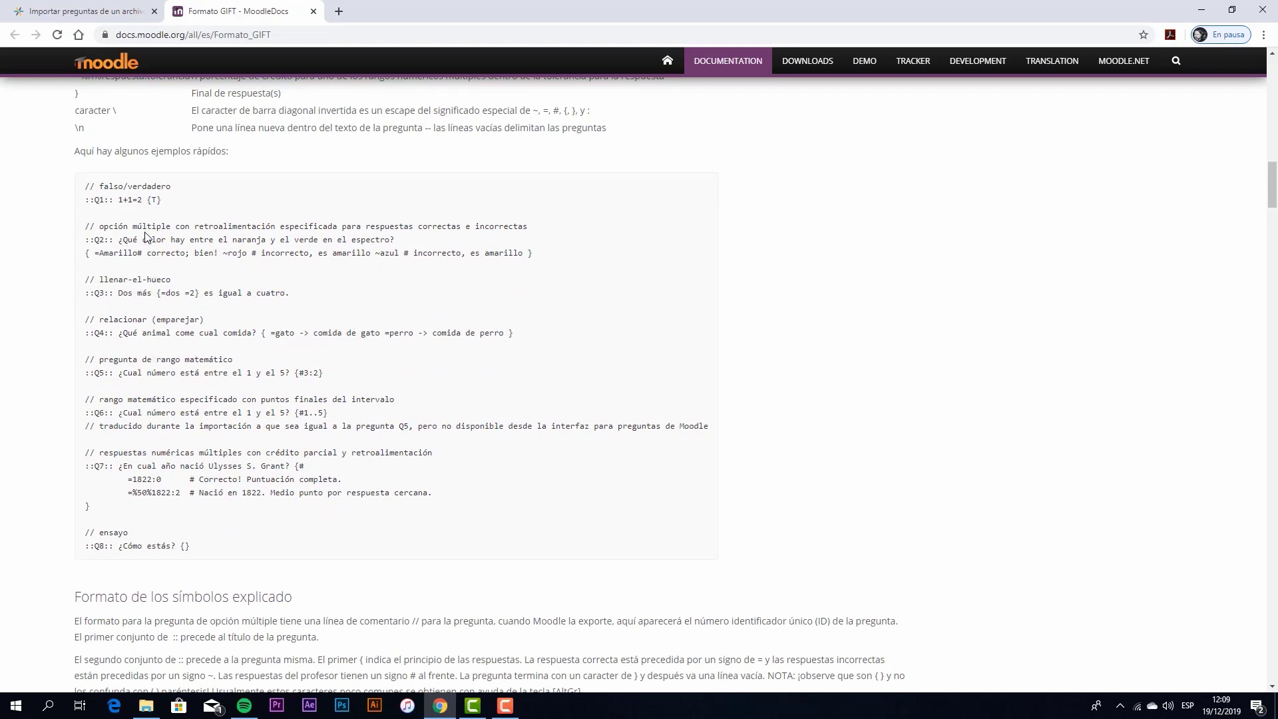
# - Open formato gift.txt from the Material folder and examine the comment, title and statement syntax of the true/false question Q1
pyautogui.click(145, 705)
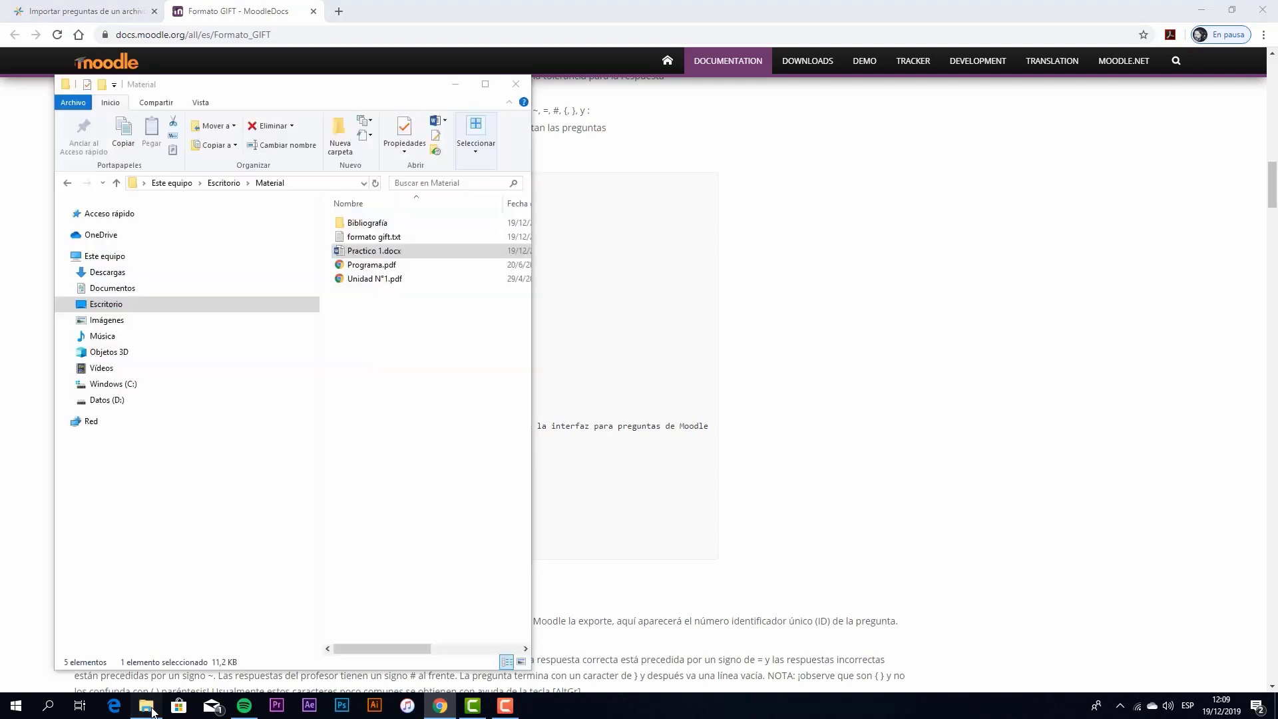
pyautogui.doubleClick(382, 238)
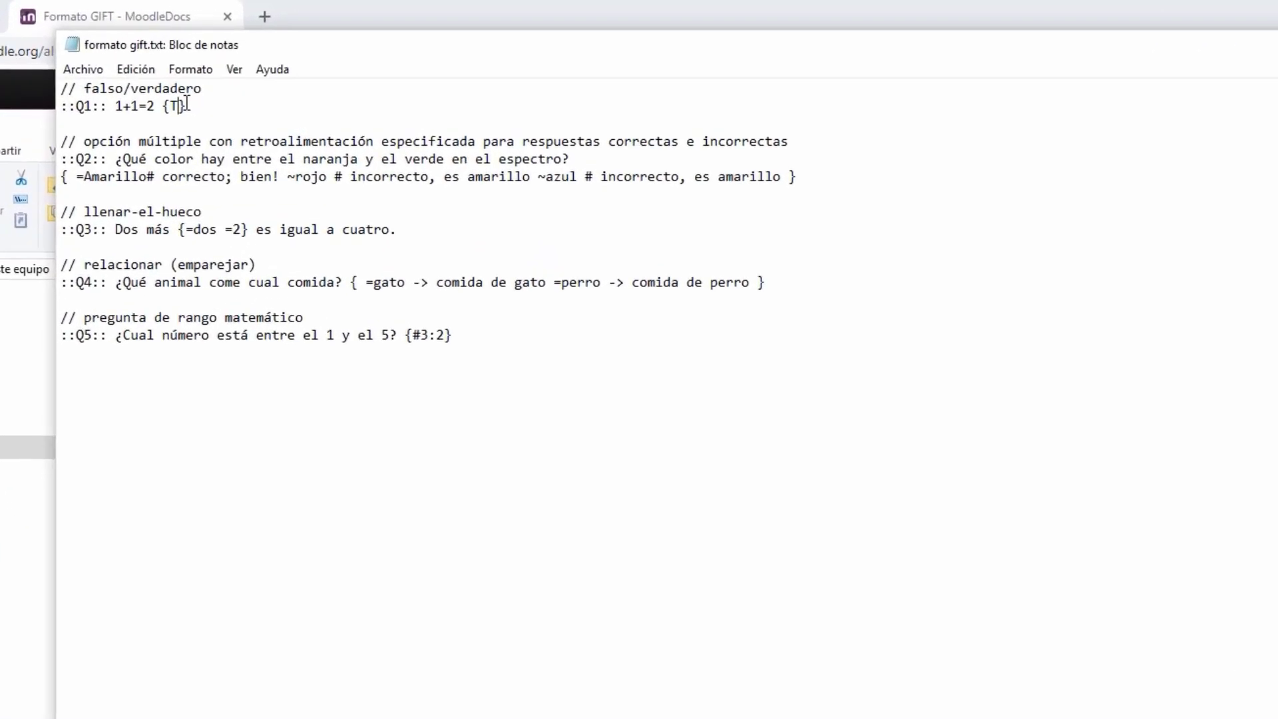
pyautogui.press('Right')
pyautogui.press('Right')
pyautogui.hotkey('shift', 'Left')
pyautogui.hotkey('shift', 'Left')
pyautogui.hotkey('shift', 'Left')
pyautogui.hotkey('shift', 'Left')
pyautogui.hotkey('shift', 'Left')
pyautogui.hotkey('shift', 'Left')
pyautogui.press('Right')
pyautogui.hotkey('shift', 'Right')
pyautogui.hotkey('shift', 'Right')
pyautogui.press('Right')
pyautogui.press('Right')
pyautogui.hotkey('shift', 'Right')
pyautogui.hotkey('shift', 'Right')
pyautogui.hotkey('shift', 'Right')
pyautogui.hotkey('shift', 'Right')
pyautogui.hotkey('shift', 'Right')
pyautogui.hotkey('shift', 'Right')
pyautogui.hotkey('shift', 'Right')
pyautogui.hotkey('shift', 'Right')
pyautogui.hotkey('shift', 'Right')
pyautogui.hotkey('shift', 'Right')
pyautogui.hotkey('shift', 'Right')
pyautogui.hotkey('shift', 'Right')
pyautogui.hotkey('shift', 'Right')
pyautogui.hotkey('shift', 'Right')
pyautogui.hotkey('shift', 'Right')
pyautogui.hotkey('shift', 'Right')
pyautogui.hotkey('shift', 'Right')
pyautogui.hotkey('shift', 'Right')
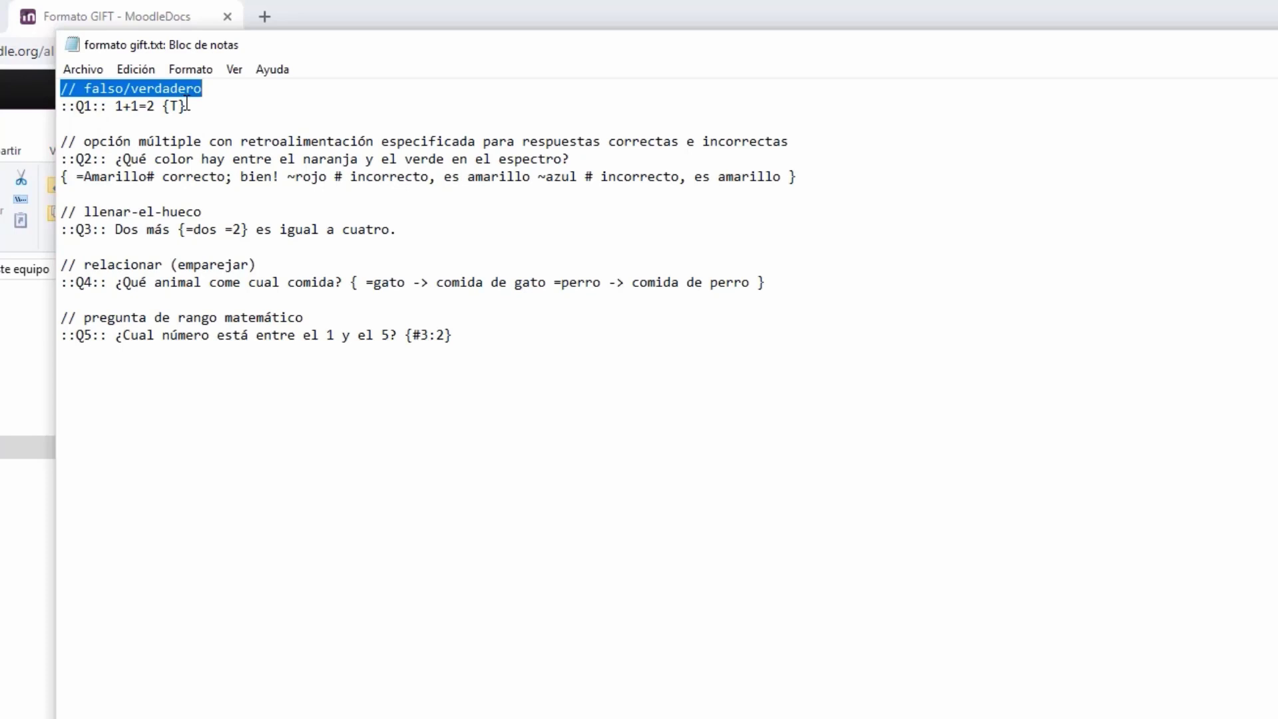
pyautogui.press('Down')
pyautogui.press('Left')
pyautogui.press('Left')
pyautogui.press('Left')
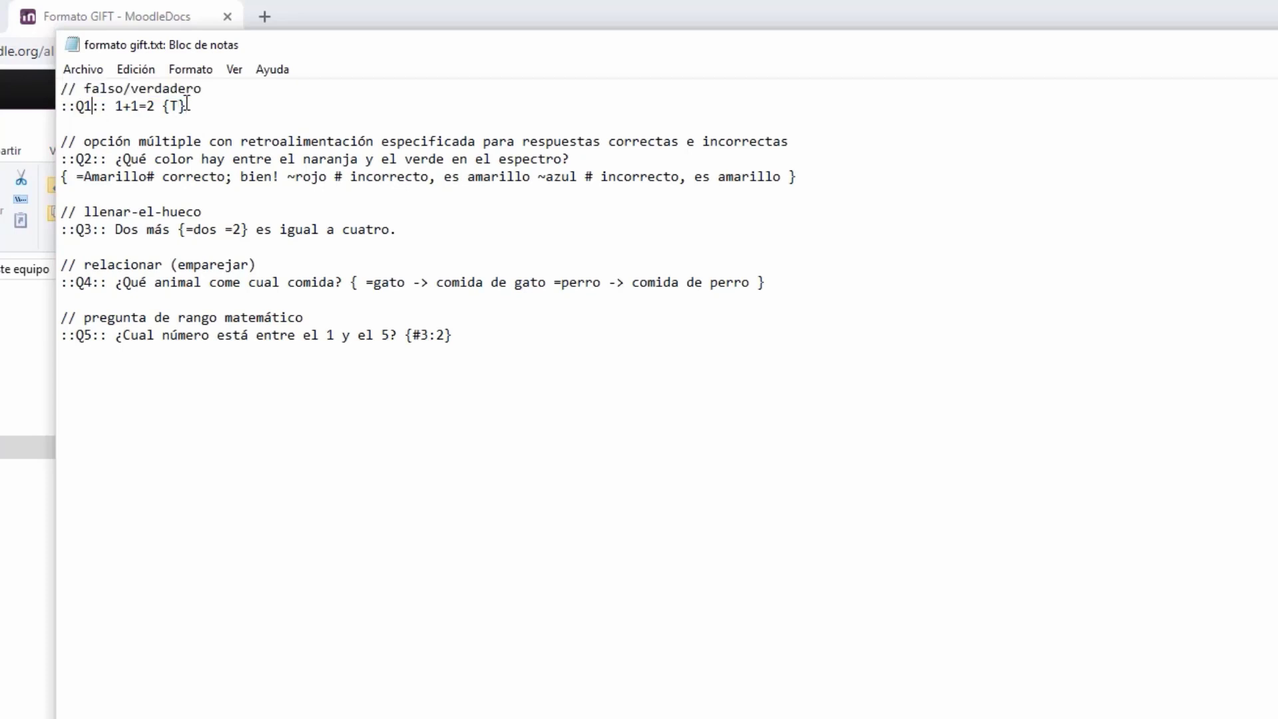
pyautogui.press('Left')
pyautogui.press('Right')
pyautogui.press('Right')
pyautogui.press('Right')
pyautogui.press('Right')
pyautogui.press('Right')
pyautogui.press('Right')
pyautogui.hotkey('shift', 'Right')
pyautogui.hotkey('shift', 'Right')
pyautogui.hotkey('shift', 'Right')
# - Examine the title and question text of multiple-choice question Q2 up to the start of its answer line
pyautogui.press('Down')
pyautogui.press('Left')
pyautogui.hotkey('shift', 'Left')
pyautogui.hotkey('shift', 'Left')
pyautogui.hotkey('shift', 'Left')
pyautogui.hotkey('shift', 'Left')
pyautogui.hotkey('shift', 'Left')
pyautogui.hotkey('shift', 'Left')
pyautogui.press('Left')
pyautogui.press('Right')
pyautogui.hotkey('shift', 'Right')
pyautogui.hotkey('shift', 'Right')
pyautogui.hotkey('shift', 'Right')
pyautogui.hotkey('shift', 'Right')
pyautogui.hotkey('shift', 'Right')
pyautogui.hotkey('shift', 'Right')
pyautogui.hotkey('shift', 'Right')
pyautogui.hotkey('shift', 'Right')
pyautogui.hotkey('shift', 'Right')
pyautogui.hotkey('shift', 'Right')
pyautogui.hotkey('shift', 'Right')
pyautogui.hotkey('shift', 'Right')
pyautogui.hotkey('shift', 'Right')
pyautogui.hotkey('shift', 'Right')
pyautogui.hotkey('shift', 'Right')
pyautogui.hotkey('shift', 'Right')
pyautogui.hotkey('shift', 'Right')
pyautogui.hotkey('shift', 'Right')
pyautogui.hotkey('shift', 'Right')
pyautogui.hotkey('shift', 'Right')
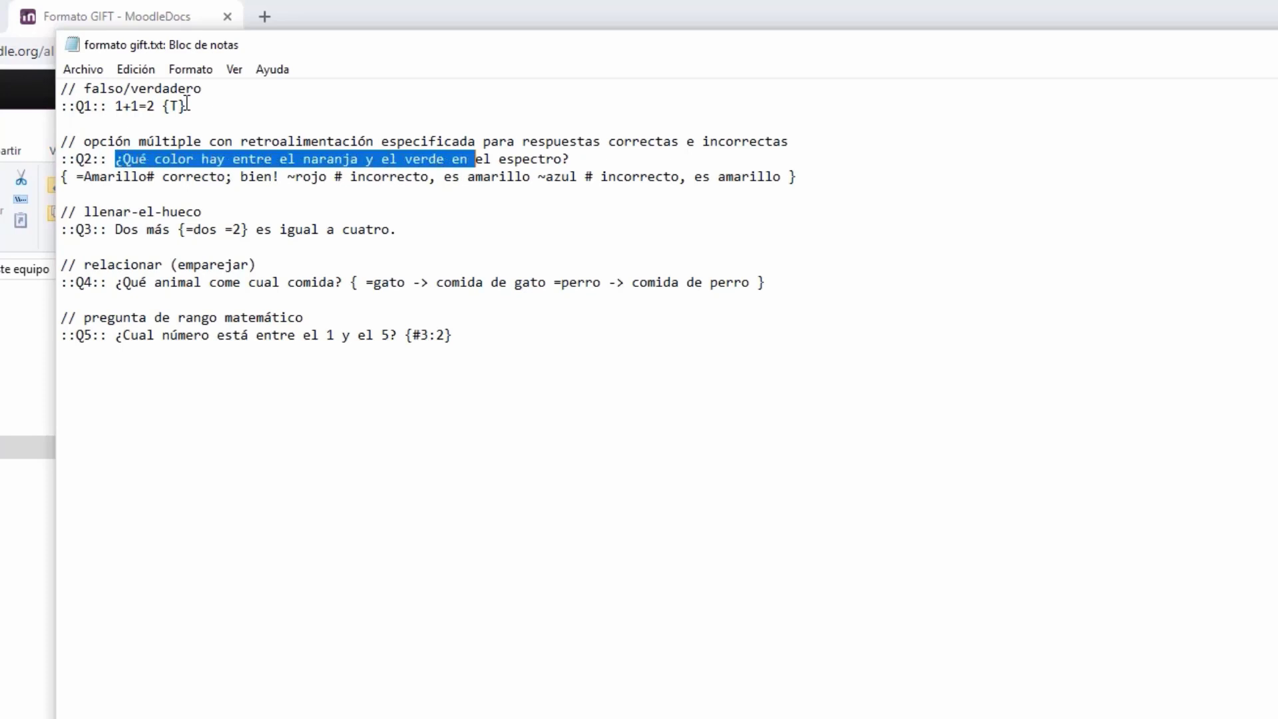
pyautogui.hotkey('shift', 'Right')
pyautogui.hotkey('shift', 'Right')
pyautogui.hotkey('shift', 'Right')
pyautogui.hotkey('shift', 'Right')
pyautogui.hotkey('shift', 'Right')
pyautogui.hotkey('shift', 'Right')
pyautogui.hotkey('shift', 'Right')
pyautogui.hotkey('shift', 'Right')
pyautogui.hotkey('shift', 'Right')
pyautogui.hotkey('shift', 'Right')
pyautogui.hotkey('shift', 'Right')
pyautogui.press('Down')
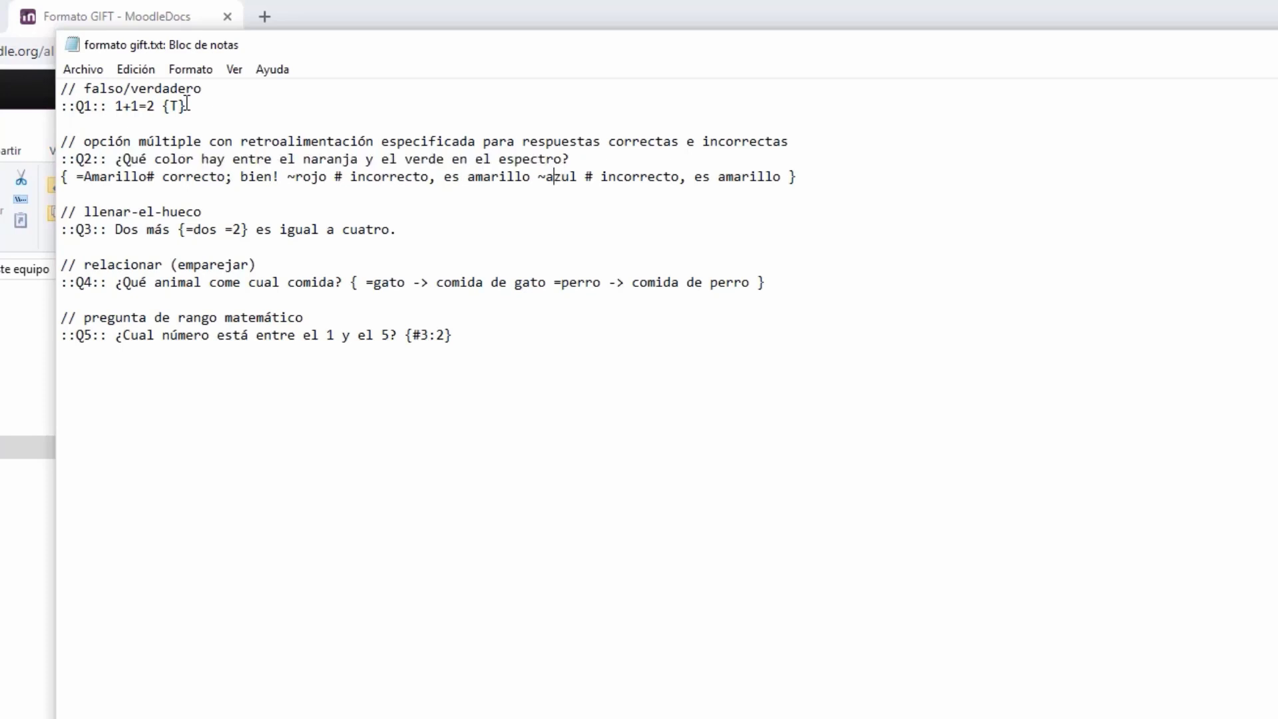
pyautogui.press('Left')
pyautogui.press('Left')
pyautogui.press('Left')
pyautogui.press('Left')
pyautogui.press('Left')
pyautogui.press('Left')
pyautogui.press('Left')
pyautogui.press('Left')
pyautogui.press('Left')
pyautogui.press('Left')
pyautogui.press('Left')
pyautogui.press('Left')
pyautogui.press('Left')
pyautogui.press('Left')
pyautogui.press('Left')
pyautogui.press('Left')
pyautogui.press('Left')
pyautogui.press('Left')
pyautogui.press('Left')
pyautogui.press('Left')
# - Examine the braces, correct-answer signs and feedback markers in the file's question examples, and close formato gift.txt
pyautogui.moveTo(185, 106); pyautogui.dragTo(163, 106)
pyautogui.click(125, 176)
pyautogui.moveTo(84, 176); pyautogui.dragTo(76, 176)
pyautogui.click(147, 174)
pyautogui.moveTo(147, 175); pyautogui.dragTo(284, 175)
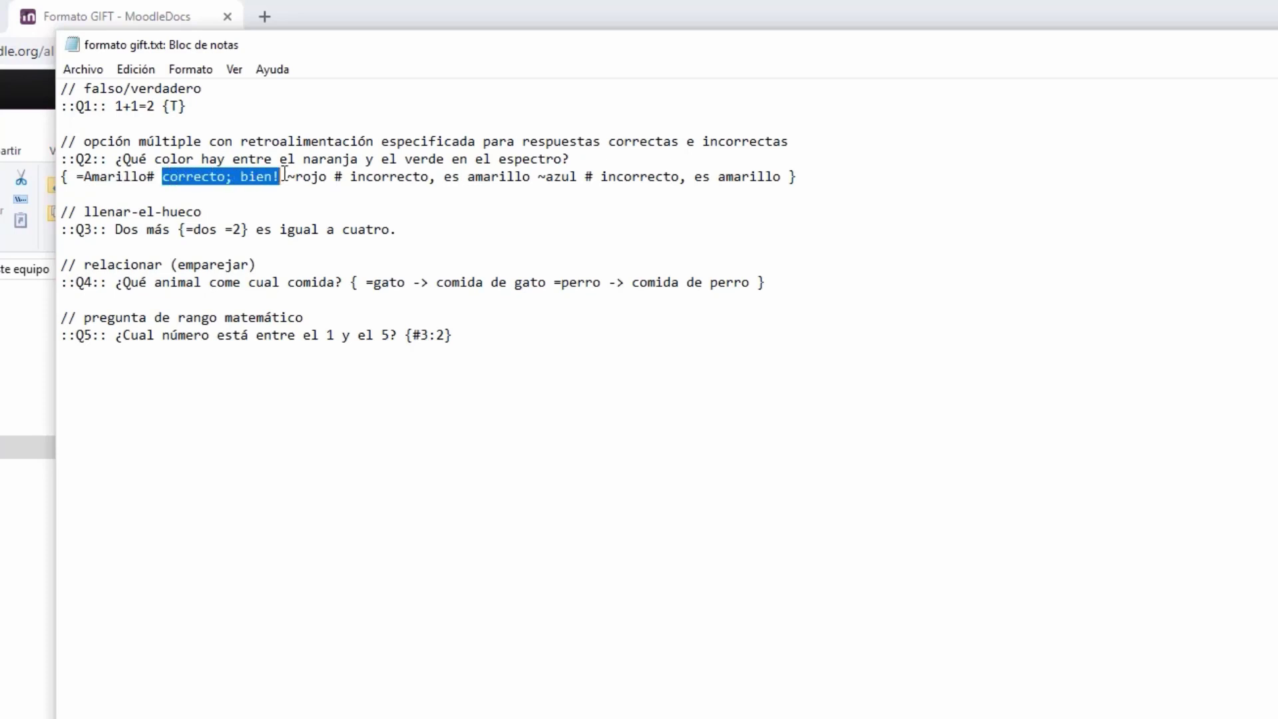
pyautogui.doubleClick(150, 177)
pyautogui.moveTo(181, 178); pyautogui.dragTo(237, 176)
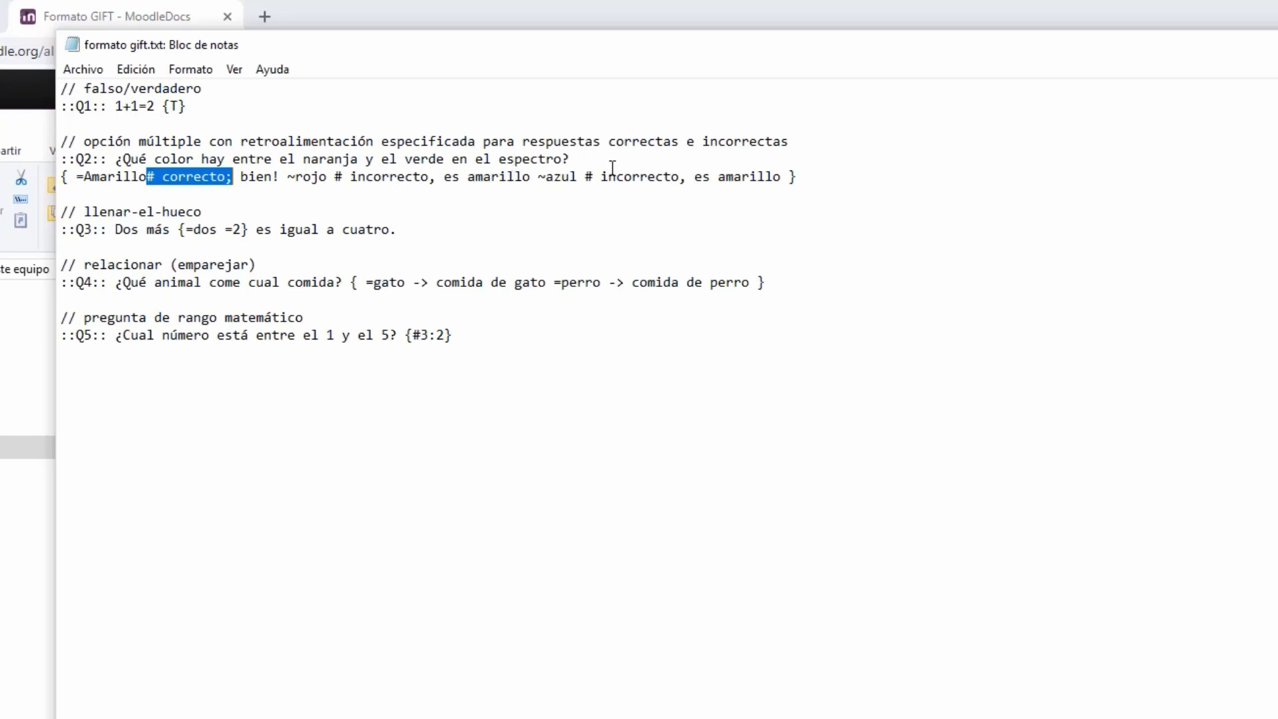
pyautogui.click(391, 181)
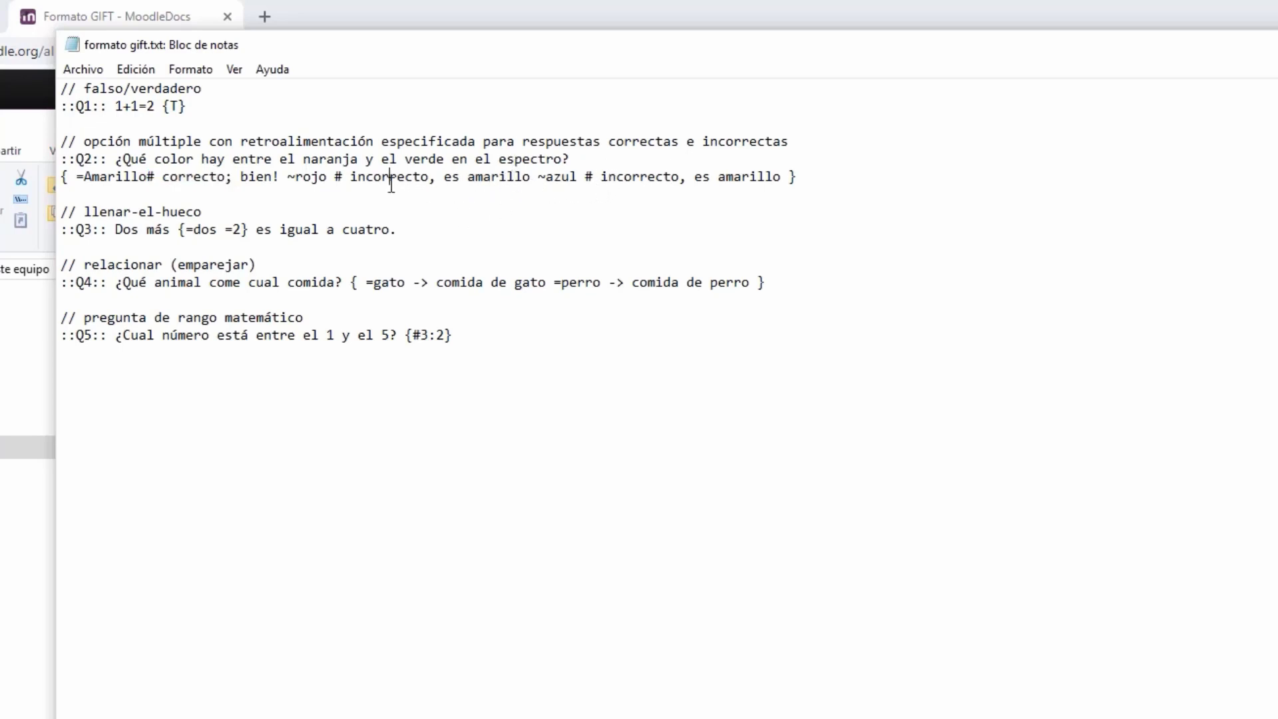
pyautogui.moveTo(585, 174); pyautogui.dragTo(593, 174)
pyautogui.moveTo(194, 229); pyautogui.dragTo(186, 229)
pyautogui.moveTo(85, 177); pyautogui.dragTo(75, 176)
pyautogui.click(421, 334)
pyautogui.moveTo(813, 176); pyautogui.dragTo(63, 106)
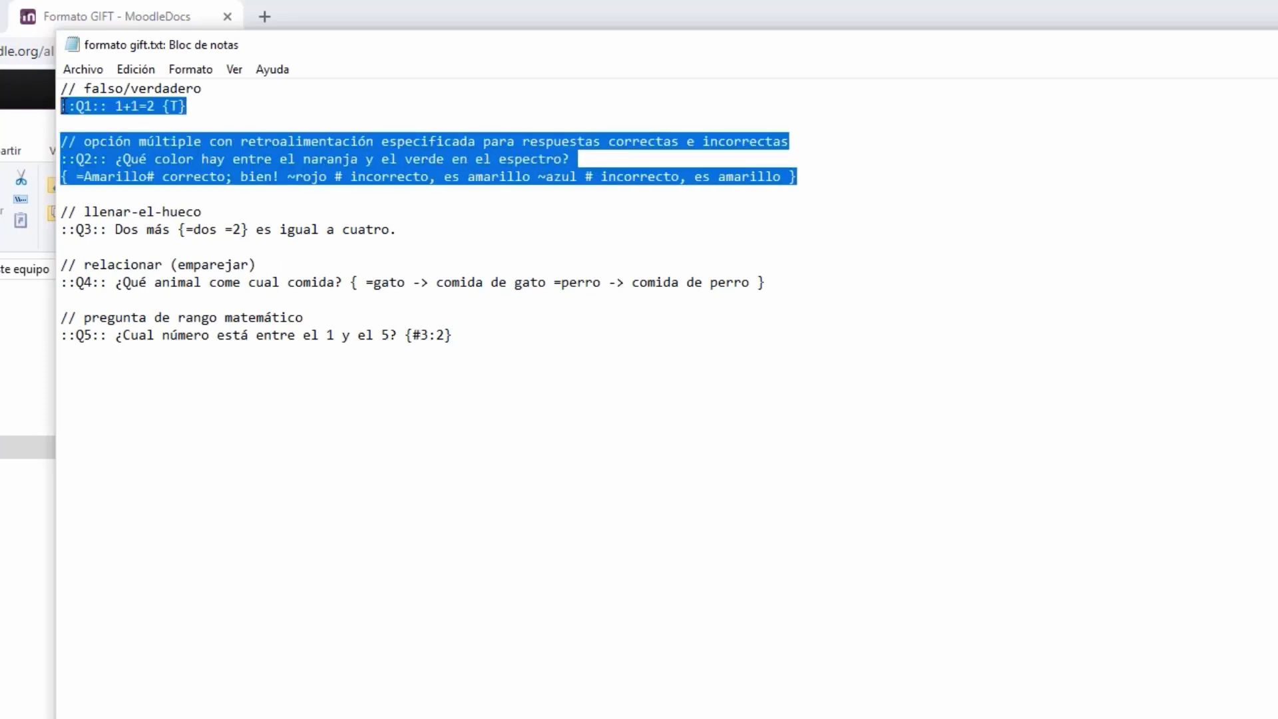
pyautogui.click(371, 241)
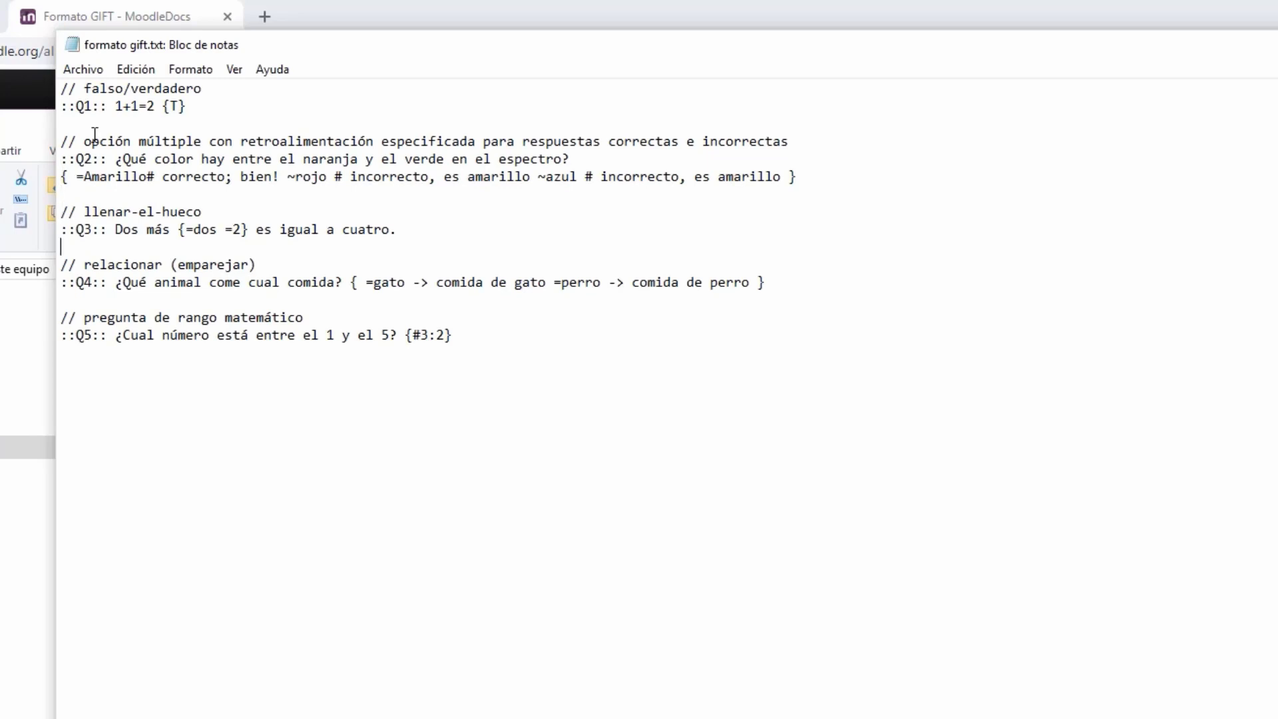
pyautogui.click(97, 72)
pyautogui.click(131, 236)
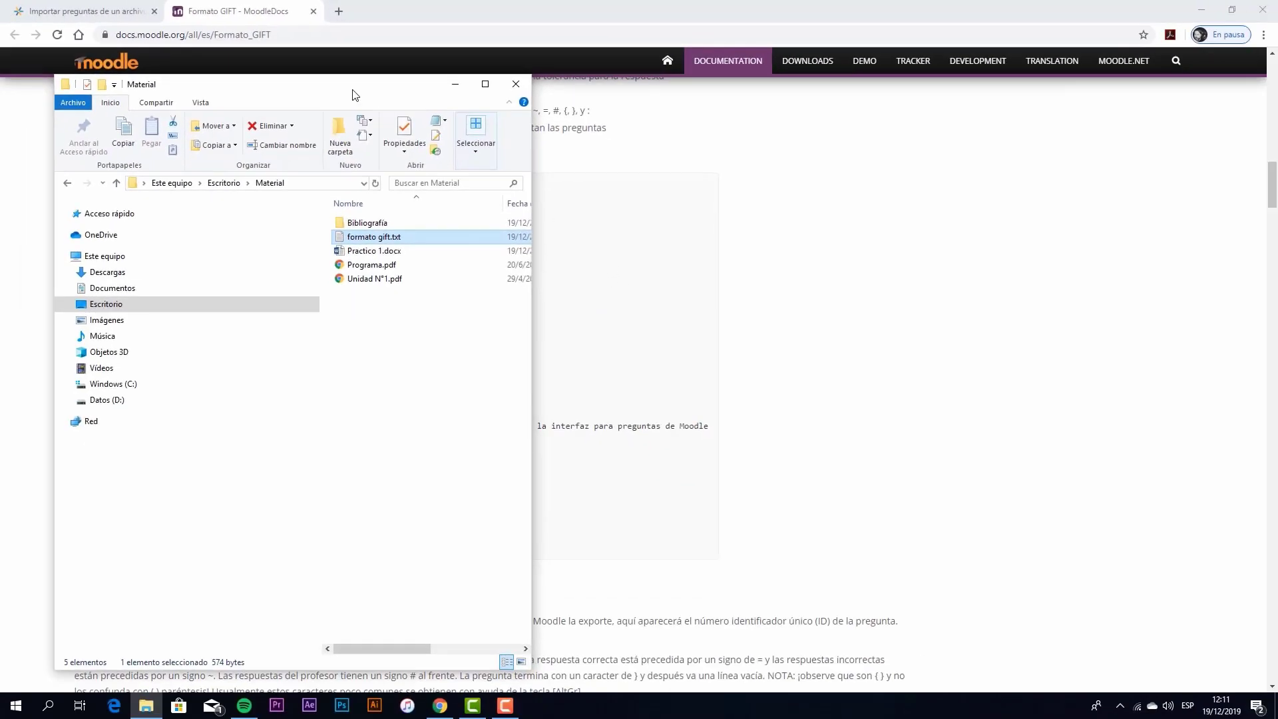
# - Add formato gift.txt from the Material folder to Moodle's question import form and close the Formato GIFT help
pyautogui.click(101, 12)
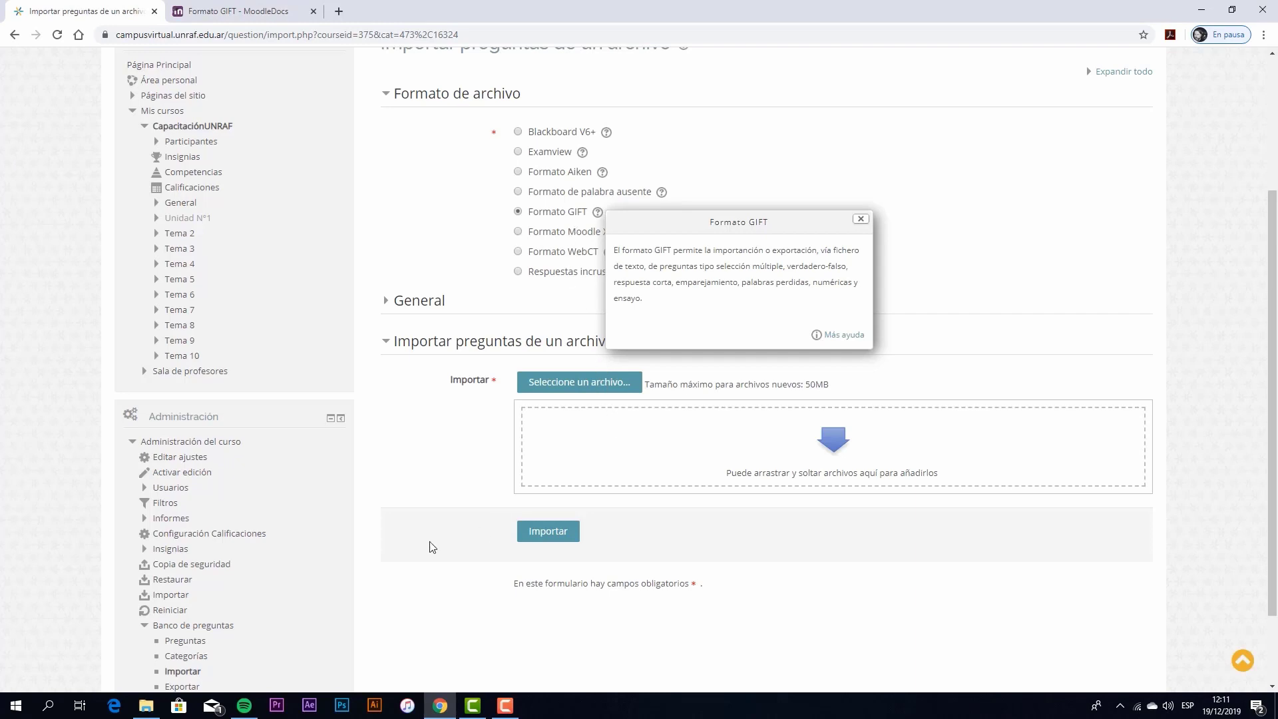
pyautogui.moveTo(151, 710)
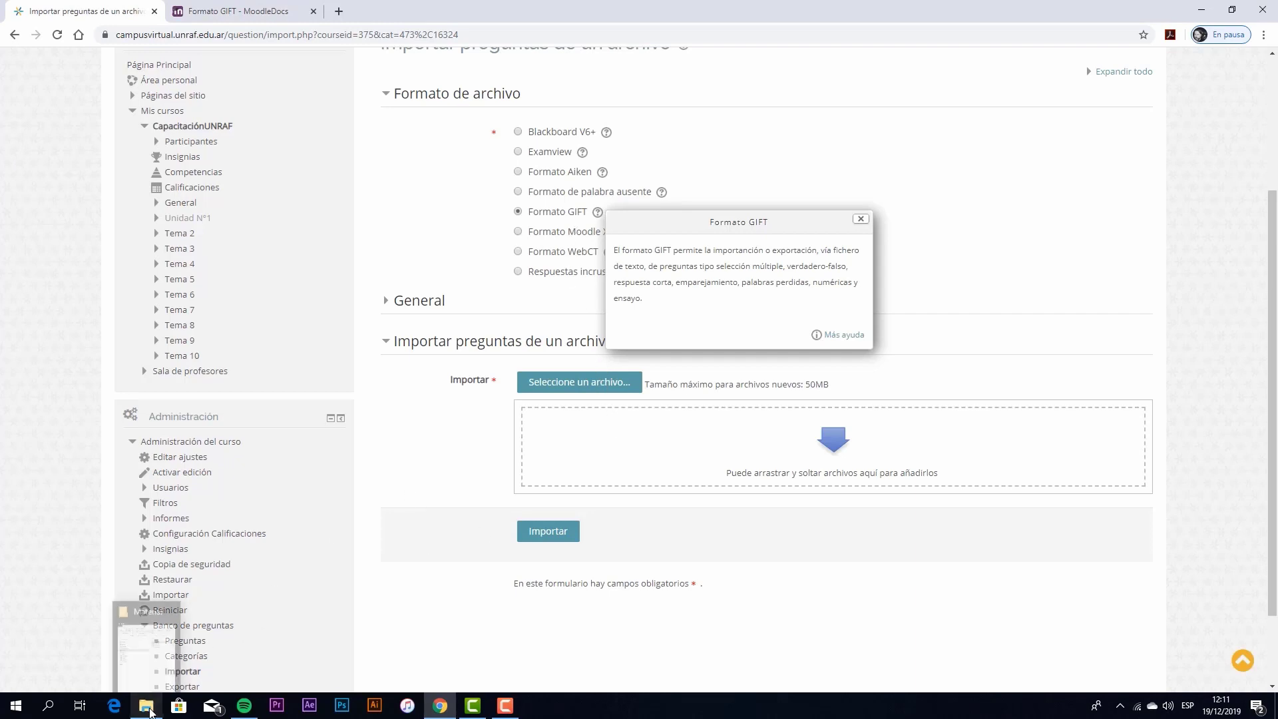
pyautogui.moveTo(159, 671)
pyautogui.click(160, 671)
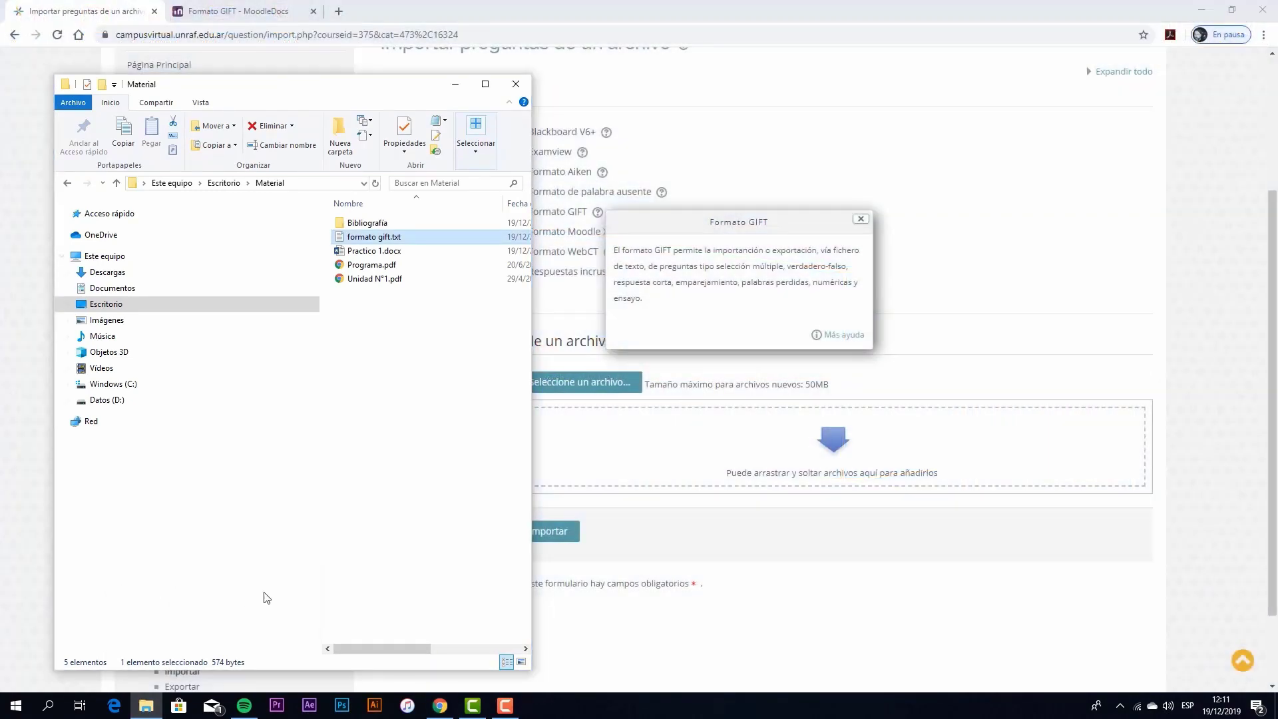
pyautogui.moveTo(387, 241); pyautogui.dragTo(627, 437)
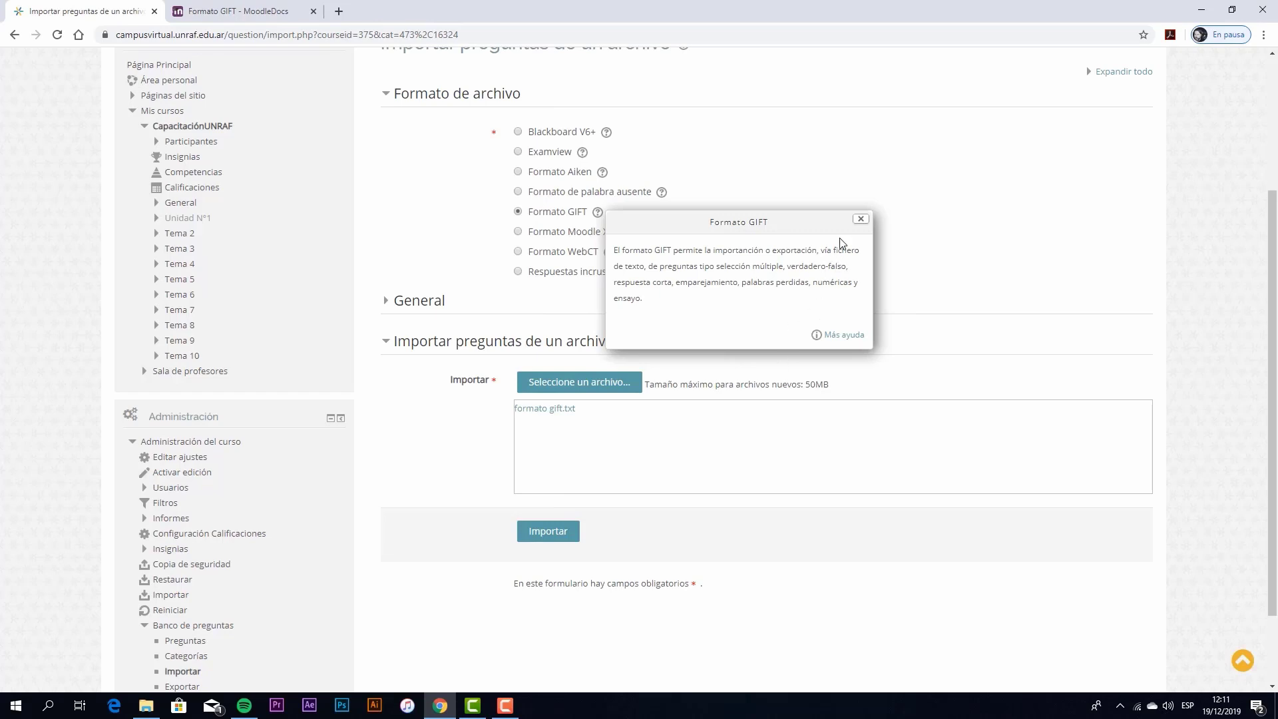
pyautogui.click(860, 219)
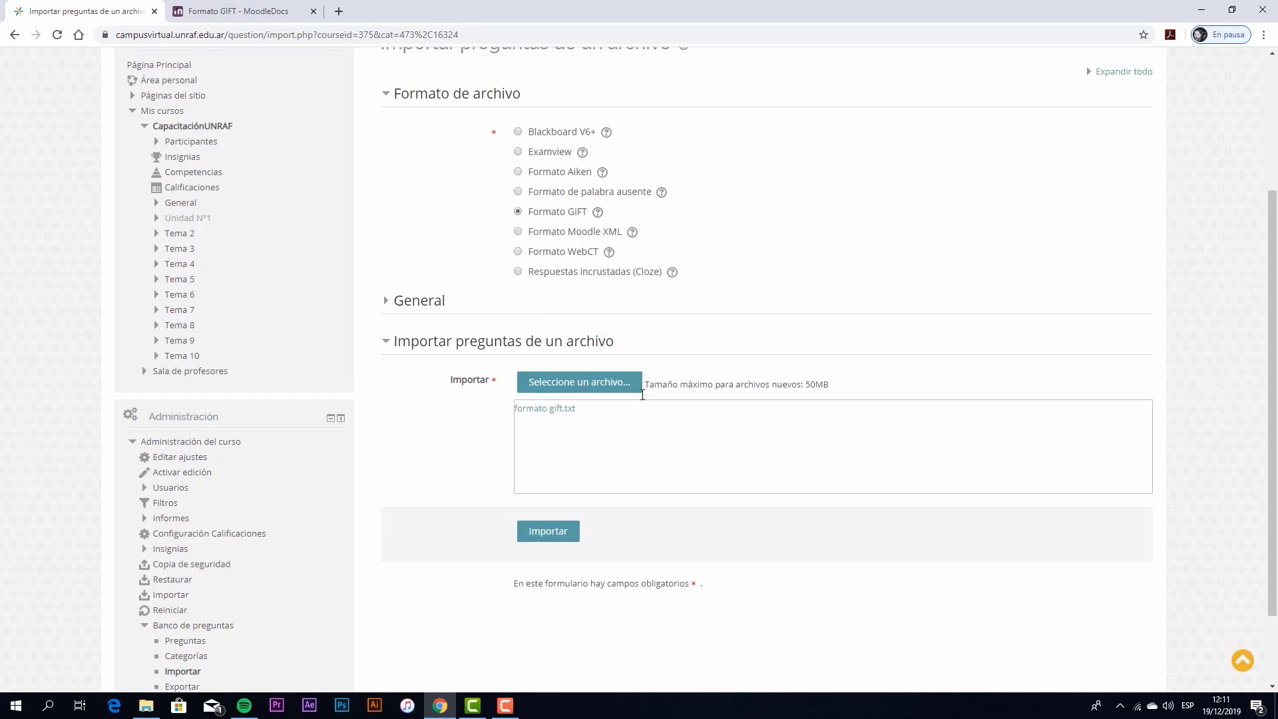
# - Set the category to import into to Unidad N°2 and try to import the questions from formato gift.txt
pyautogui.scroll(-2, 670, 433)
pyautogui.scroll(5, 652, 441)
pyautogui.scroll(-3, 653, 441)
pyautogui.click(388, 303)
pyautogui.click(654, 340)
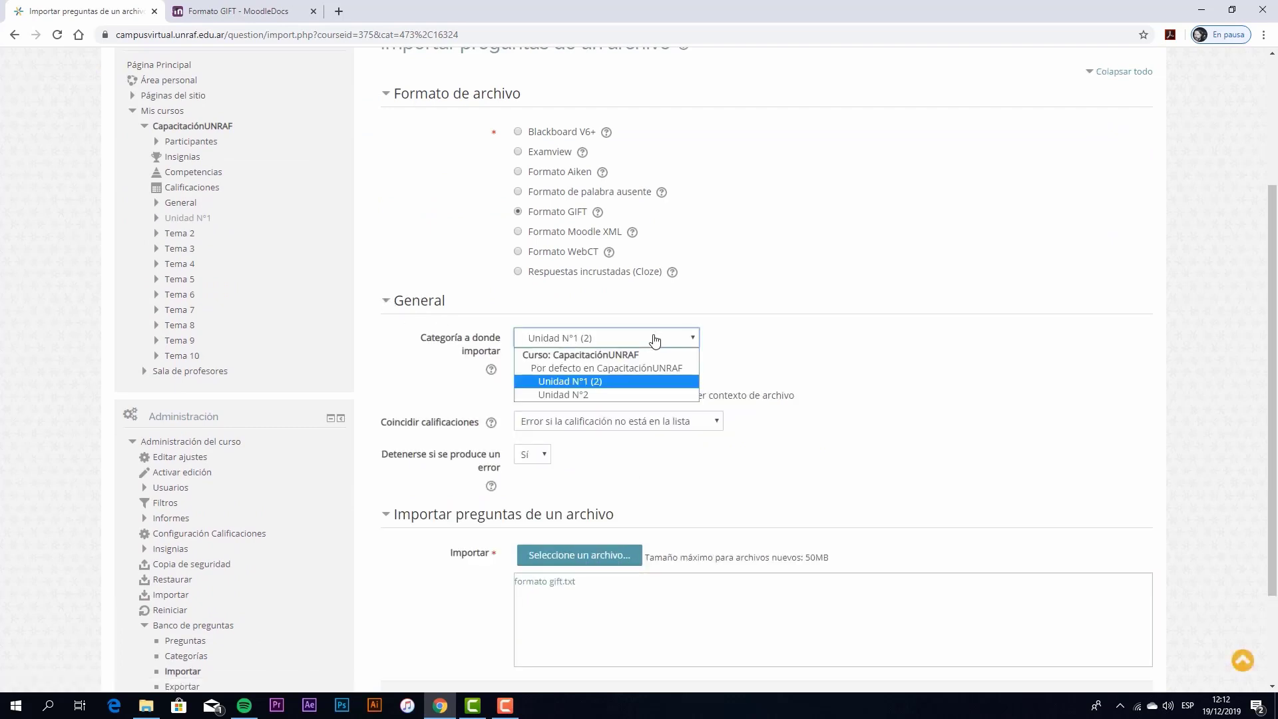
pyautogui.click(601, 394)
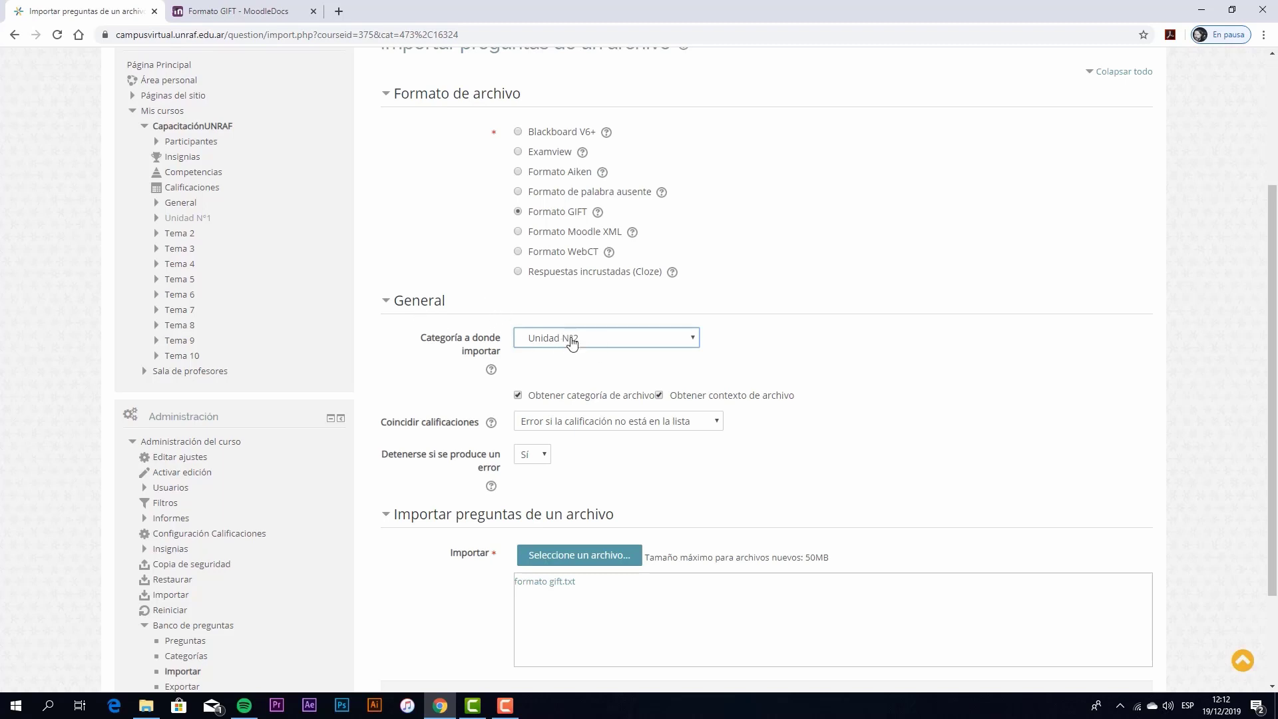
pyautogui.scroll(-2, 589, 416)
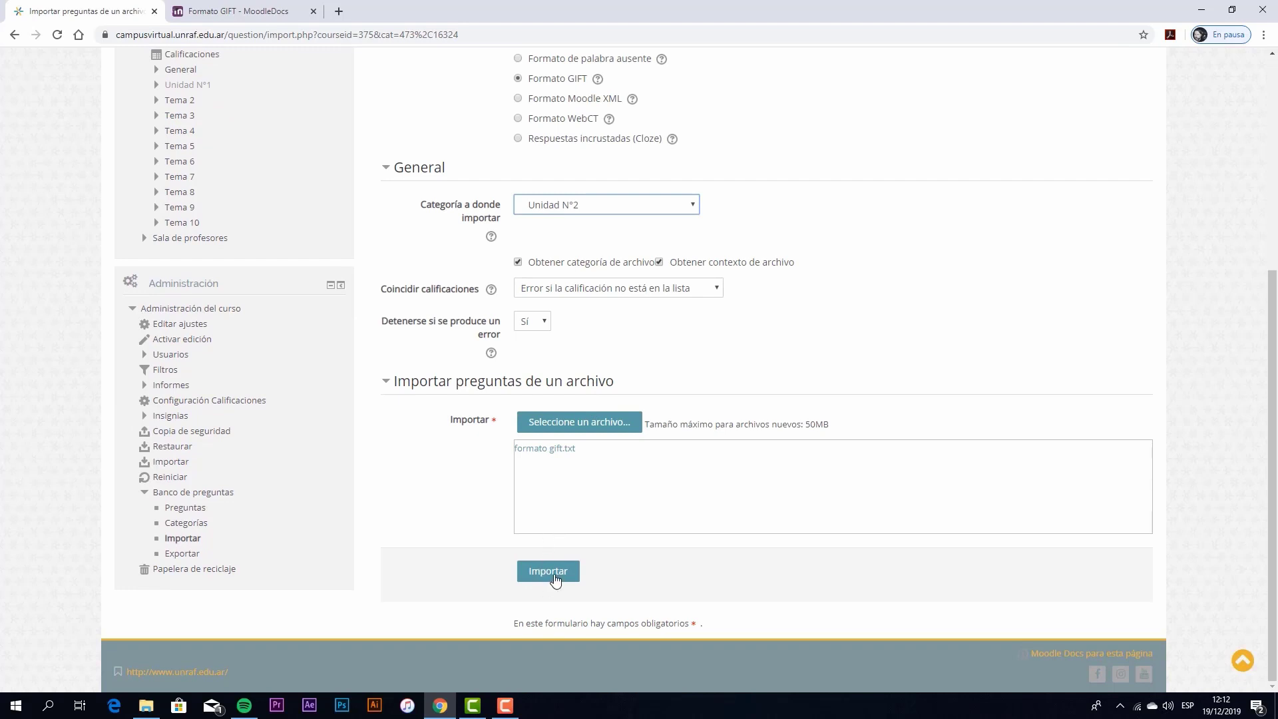
pyautogui.click(548, 573)
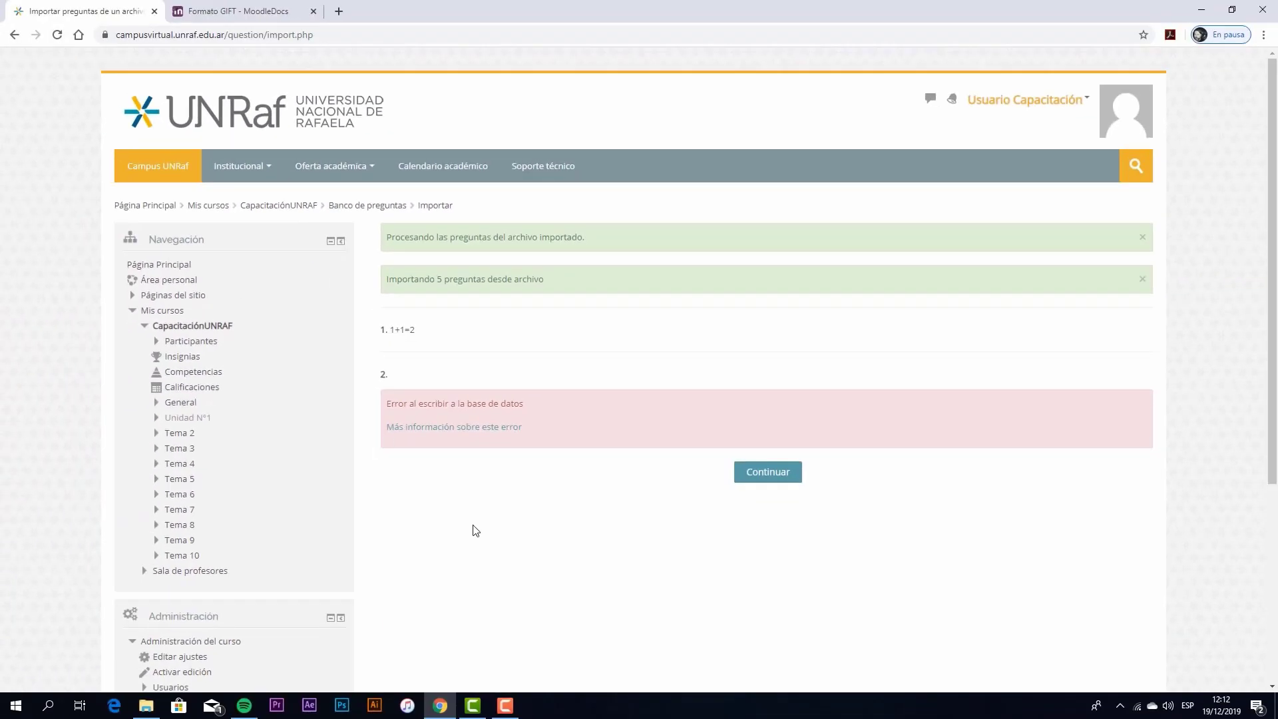
# - Open formato gift.txt in Notepad, save it over the existing file with UTF-8 encoding, and close it
pyautogui.click(145, 704)
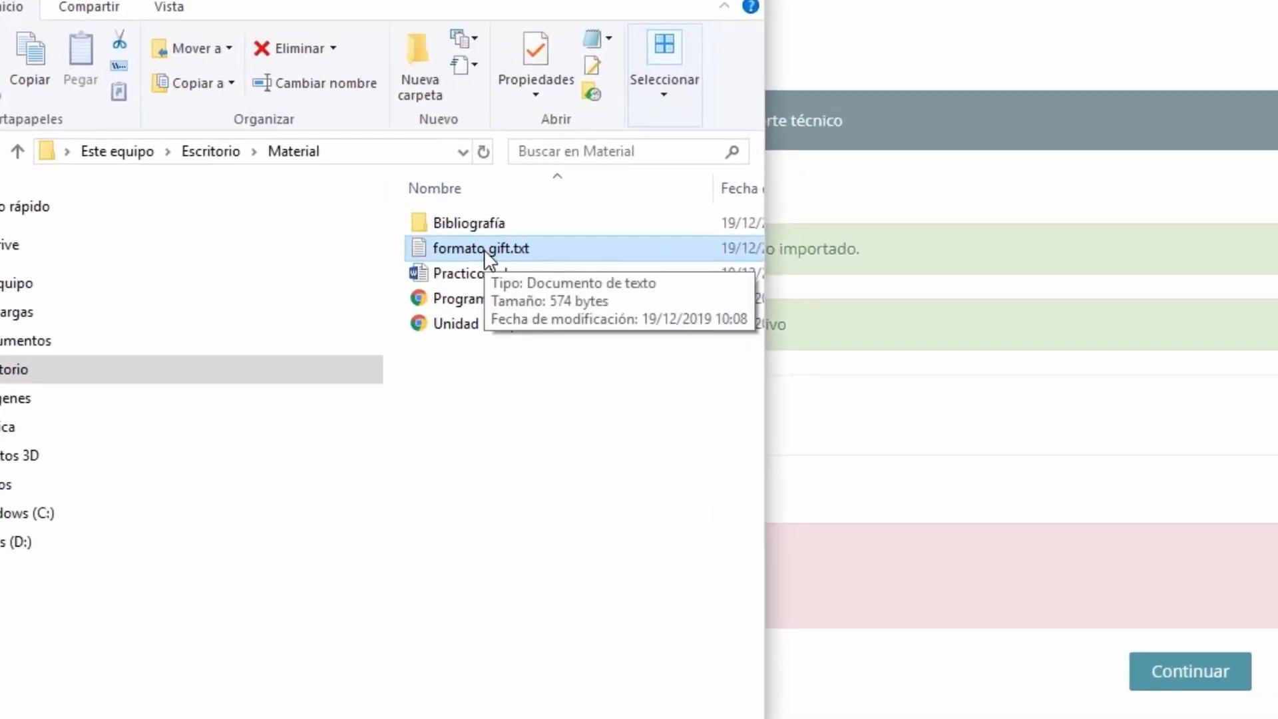
pyautogui.doubleClick(486, 251)
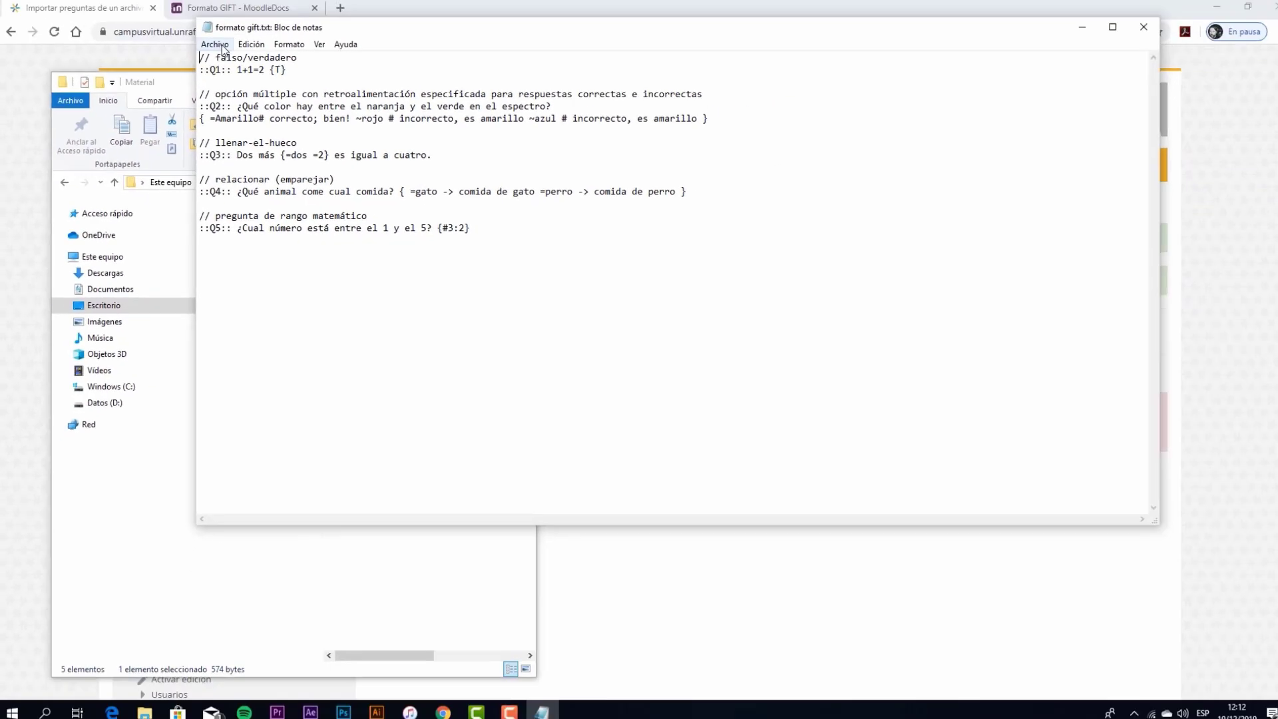
pyautogui.click(220, 48)
pyautogui.click(252, 106)
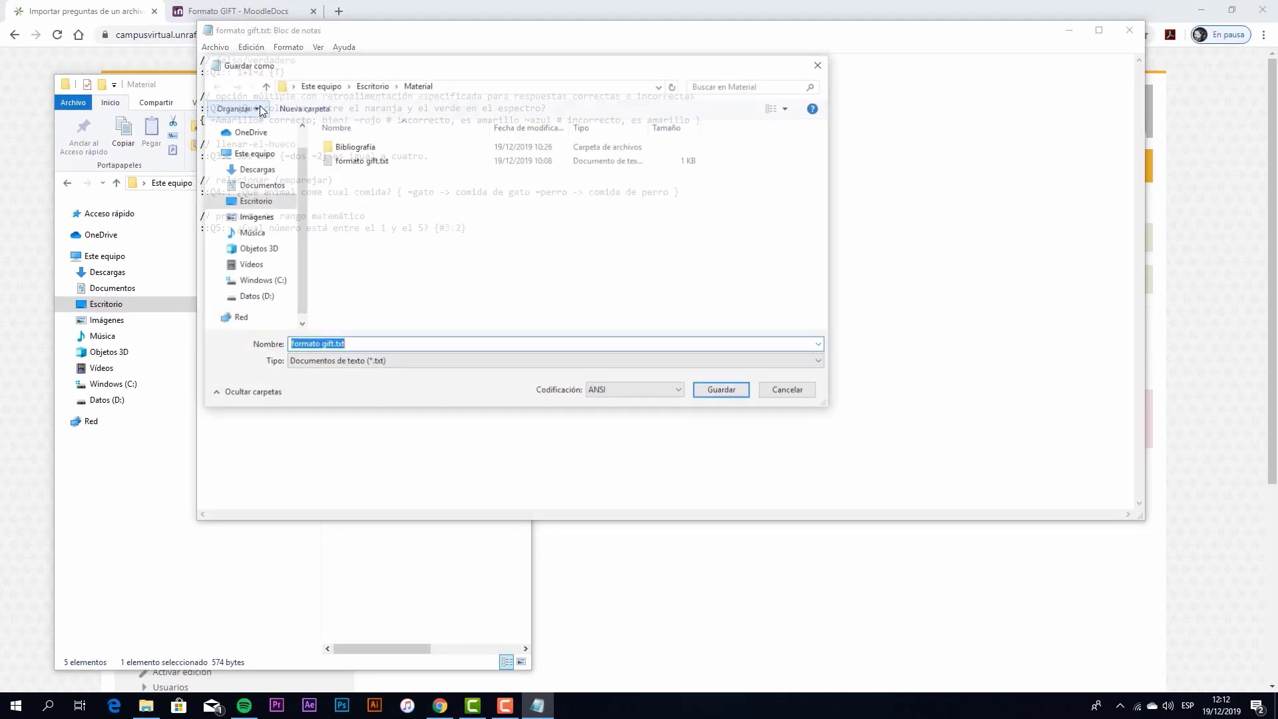
pyautogui.click(678, 392)
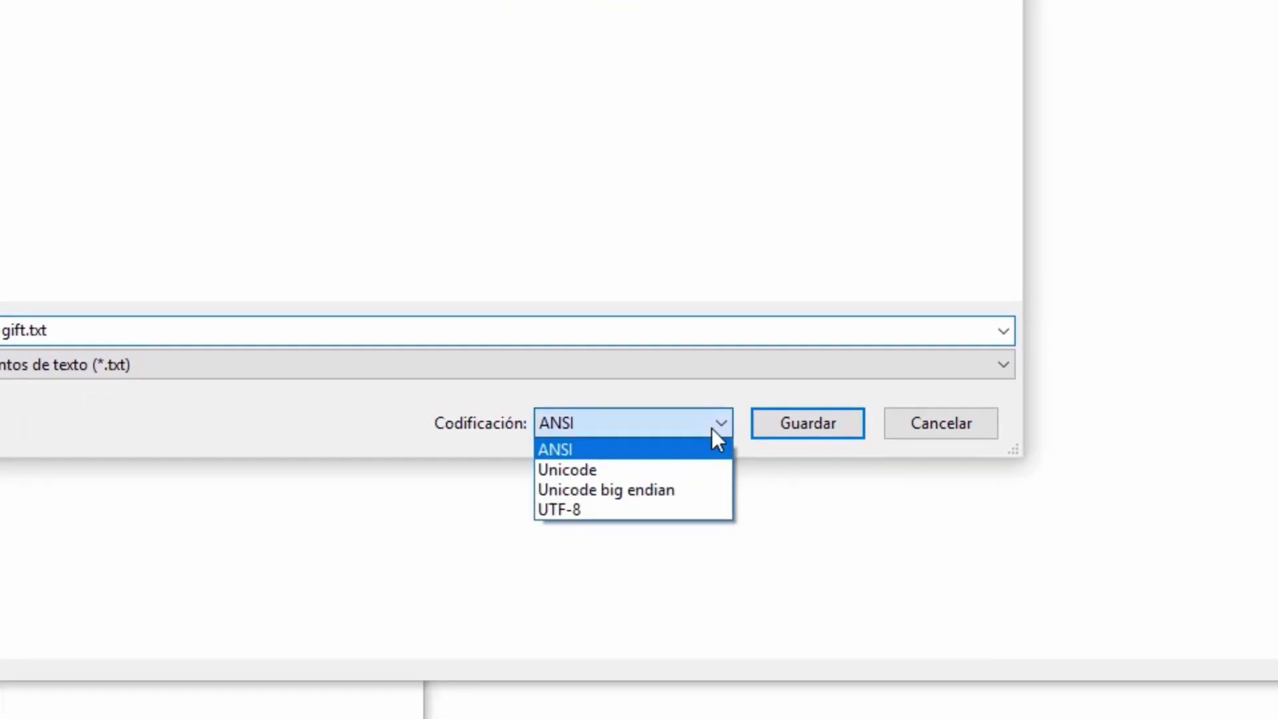
pyautogui.click(585, 511)
pyautogui.click(796, 427)
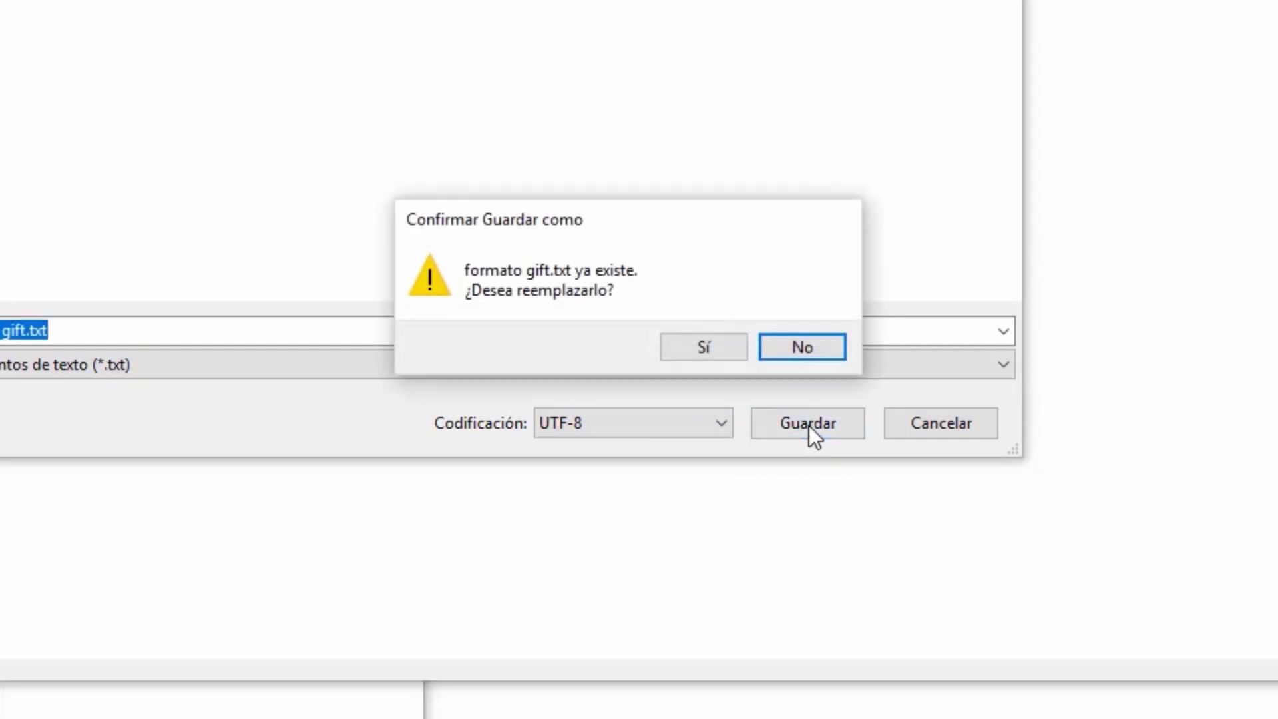
pyautogui.click(716, 346)
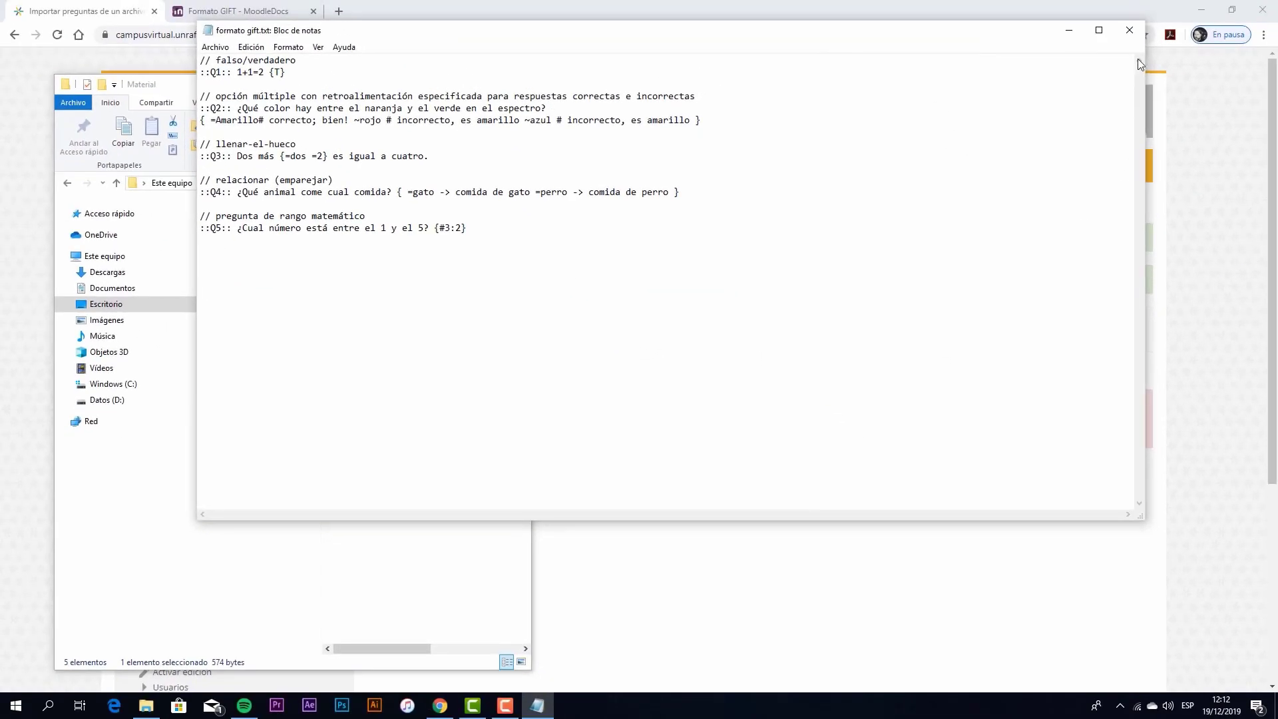
pyautogui.click(1129, 29)
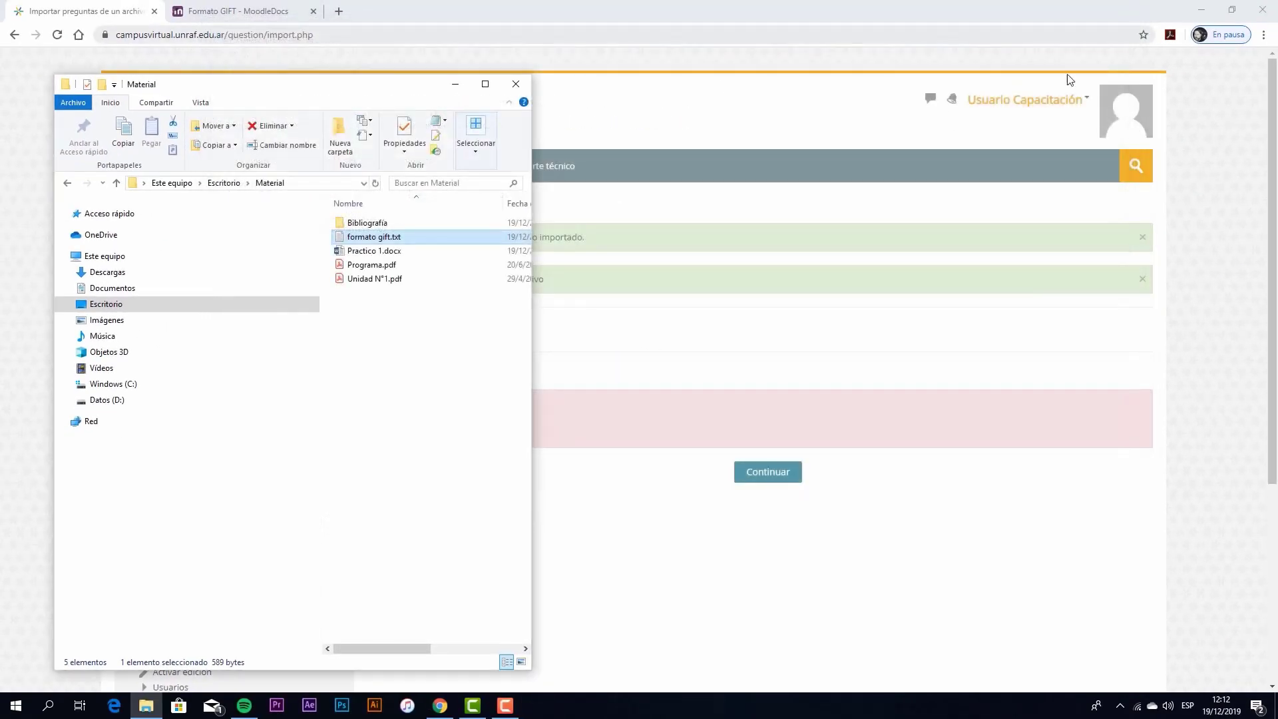
# - Return to the CapacitaciónUNRAF course and reopen its question bank's import page with Formato GIFT as the file format
pyautogui.click(685, 454)
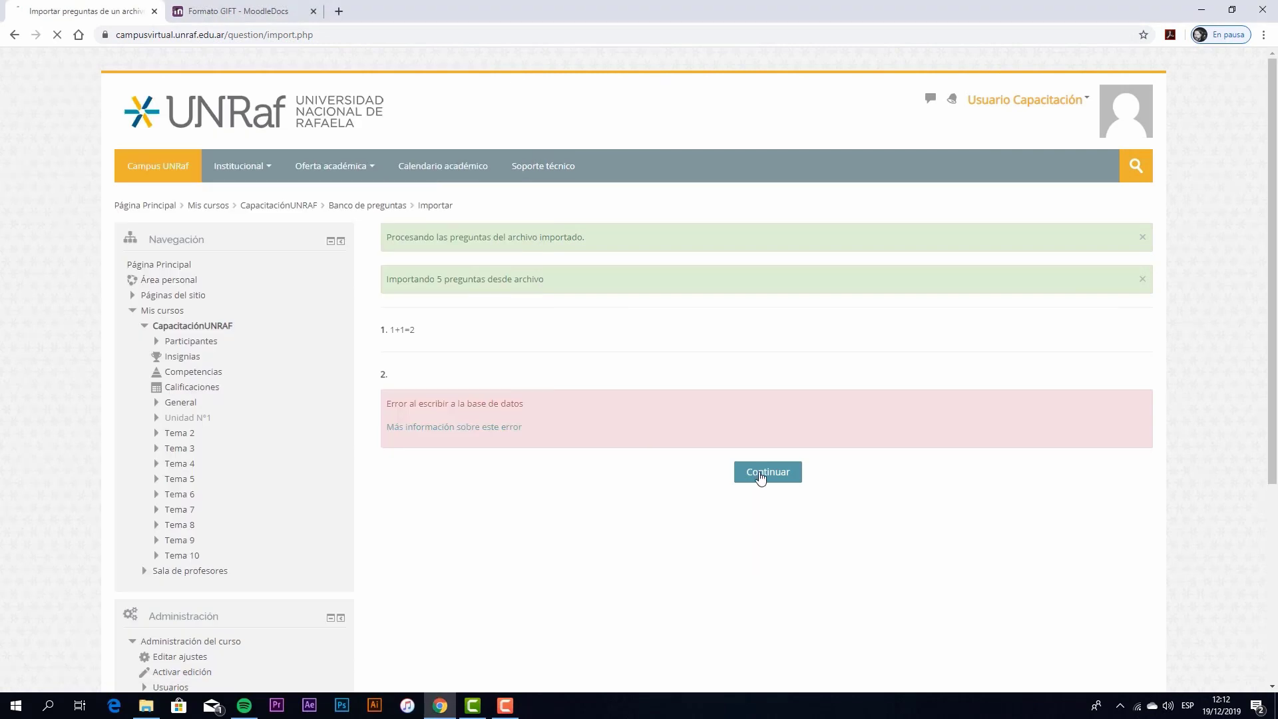
pyautogui.click(761, 477)
pyautogui.scroll(-2, 551, 485)
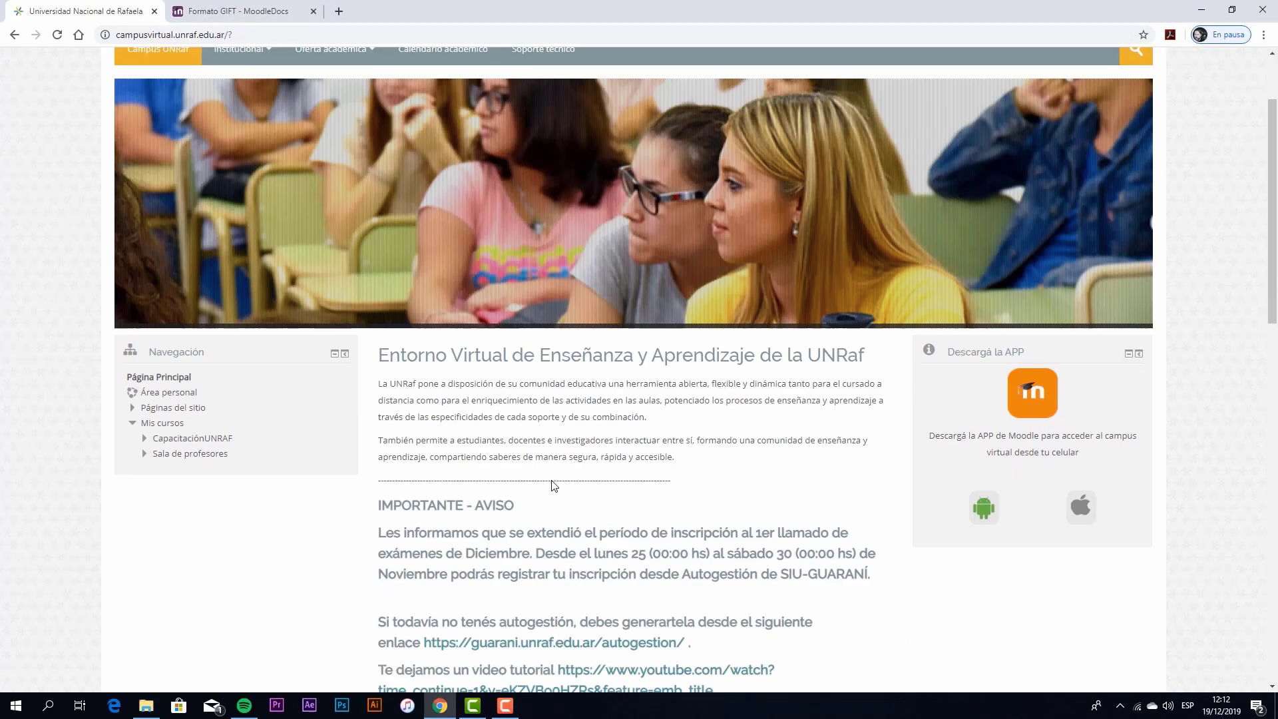
pyautogui.scroll(-2, 551, 484)
pyautogui.click(194, 290)
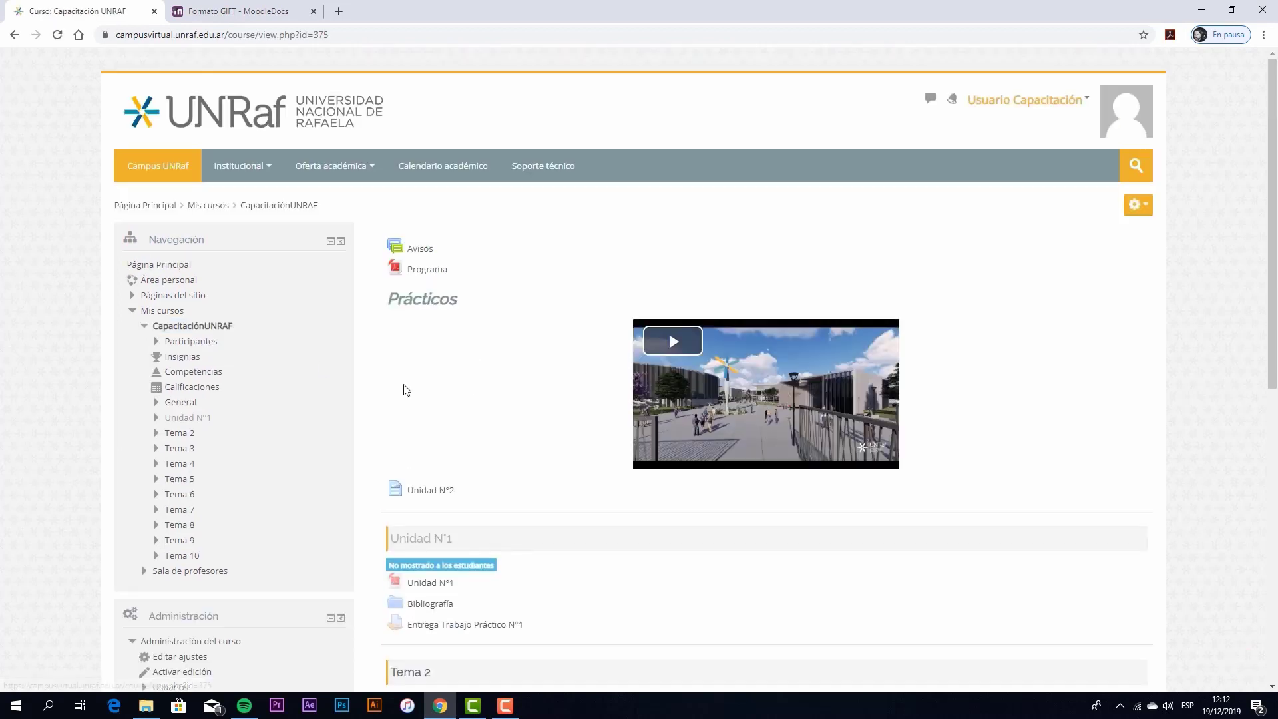
pyautogui.click(1136, 205)
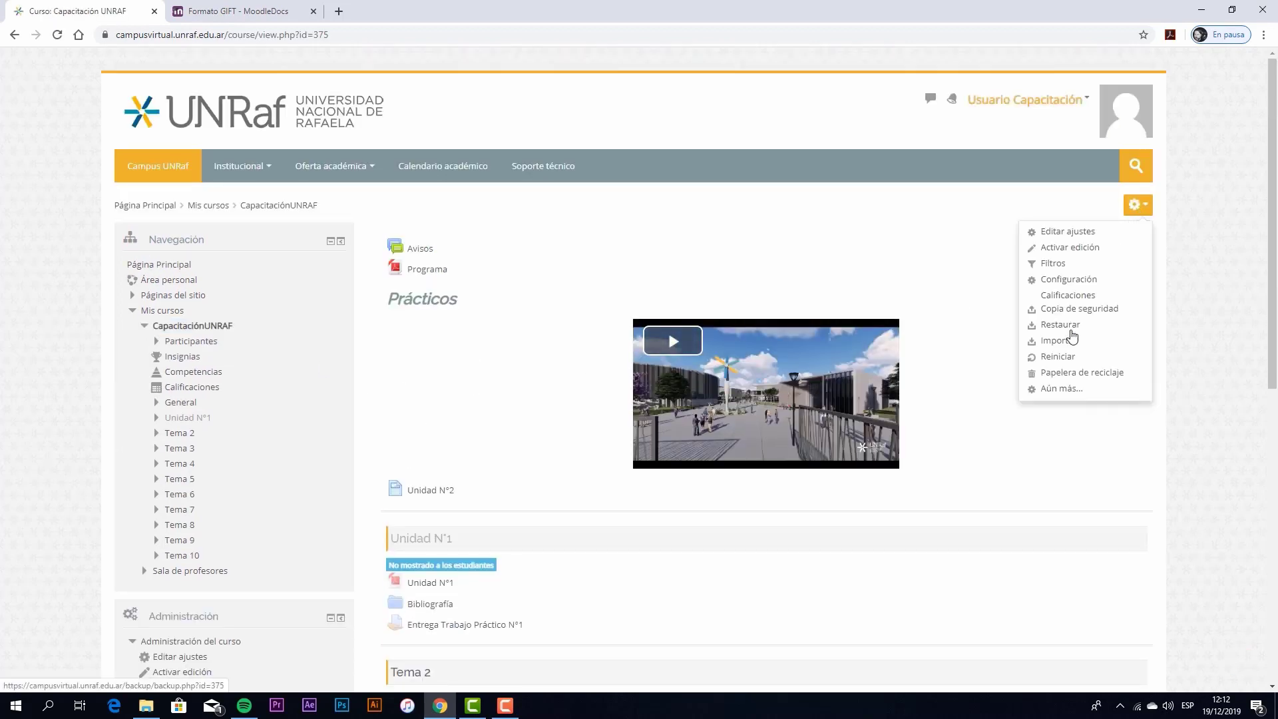
pyautogui.click(1064, 388)
pyautogui.scroll(-2, 827, 462)
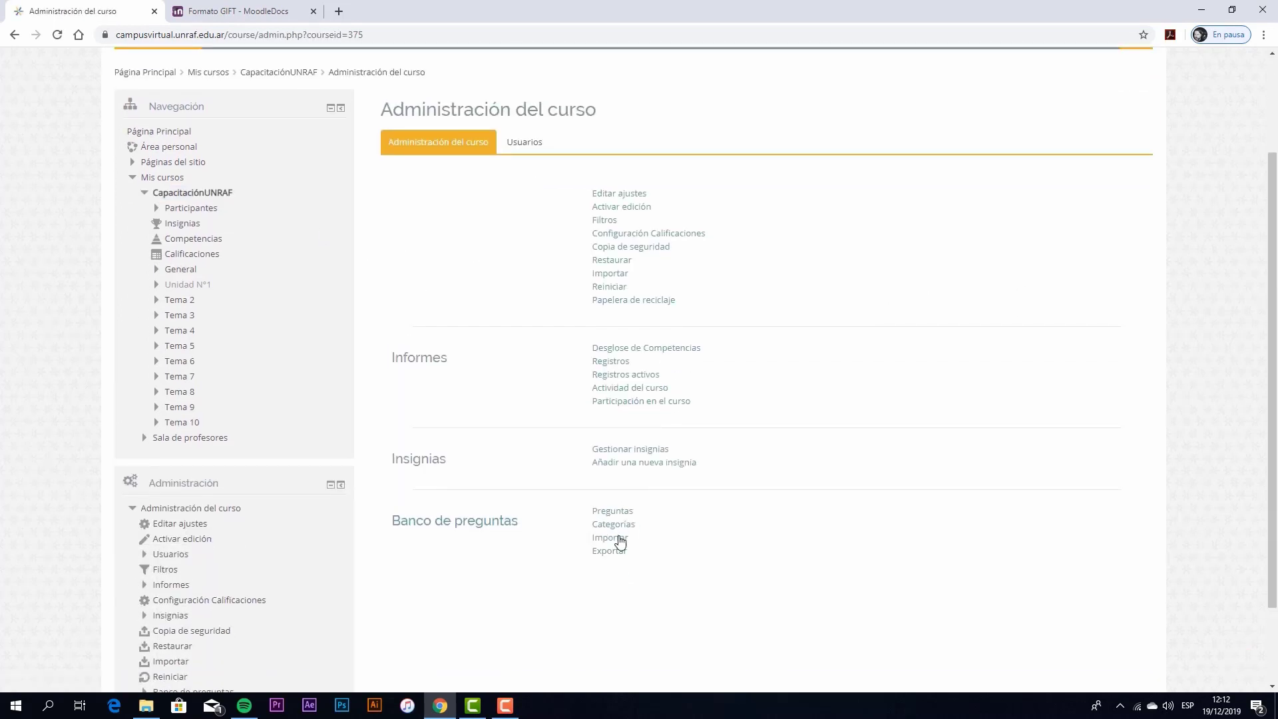
pyautogui.click(616, 544)
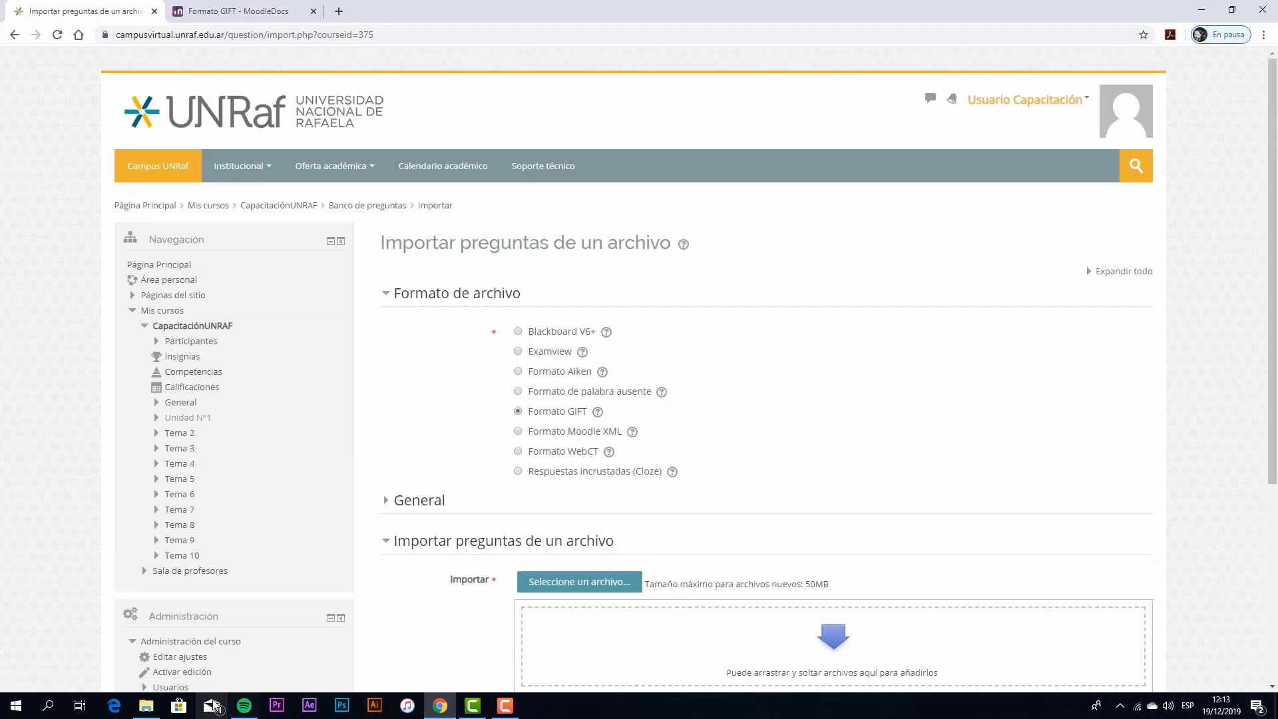
# - Add formato gift.txt from the Material folder to the import form and set the category to import into to Unidad N°2
pyautogui.click(145, 705)
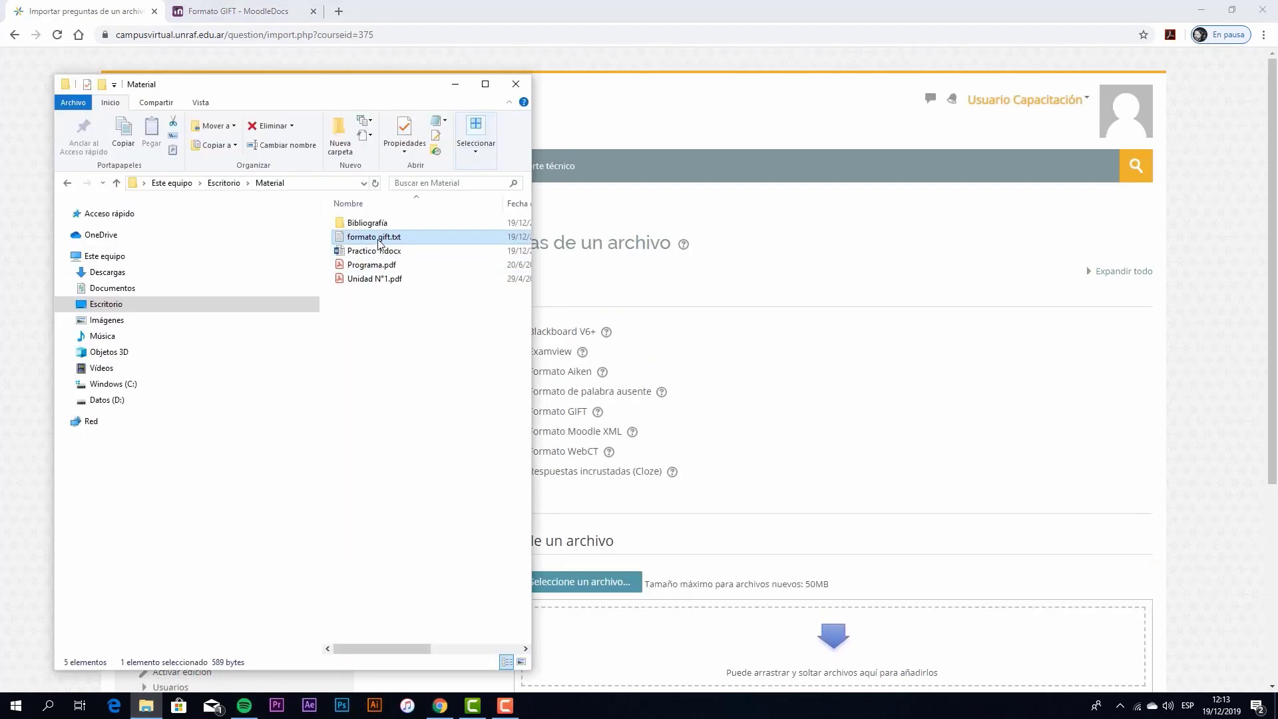
pyautogui.moveTo(374, 237); pyautogui.dragTo(654, 627)
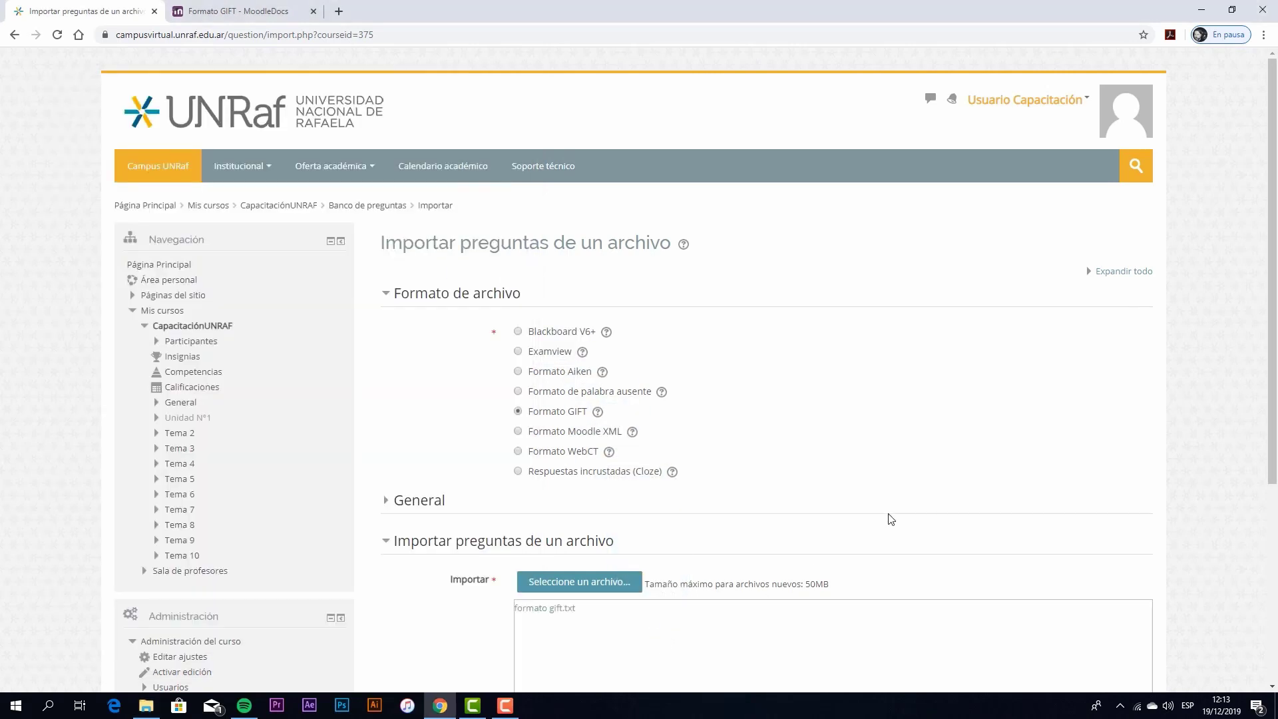
pyautogui.scroll(-3, 889, 517)
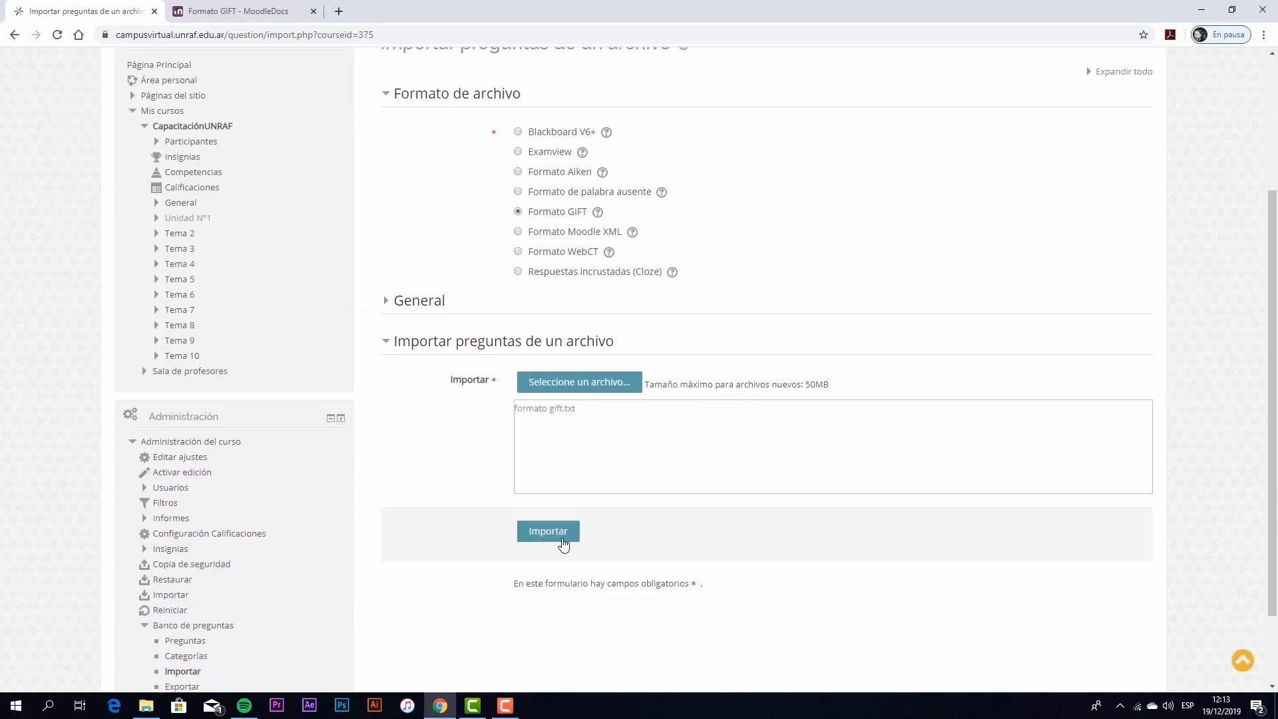
pyautogui.click(392, 305)
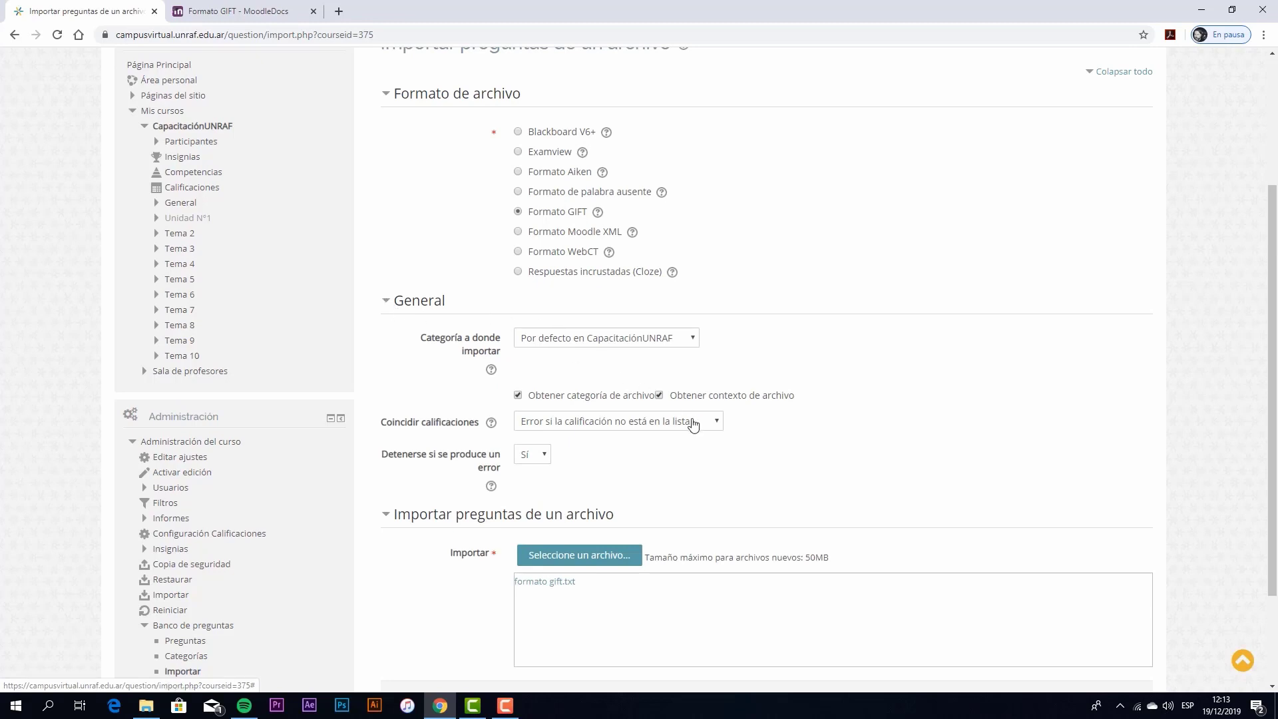
pyautogui.click(690, 421)
pyautogui.click(713, 365)
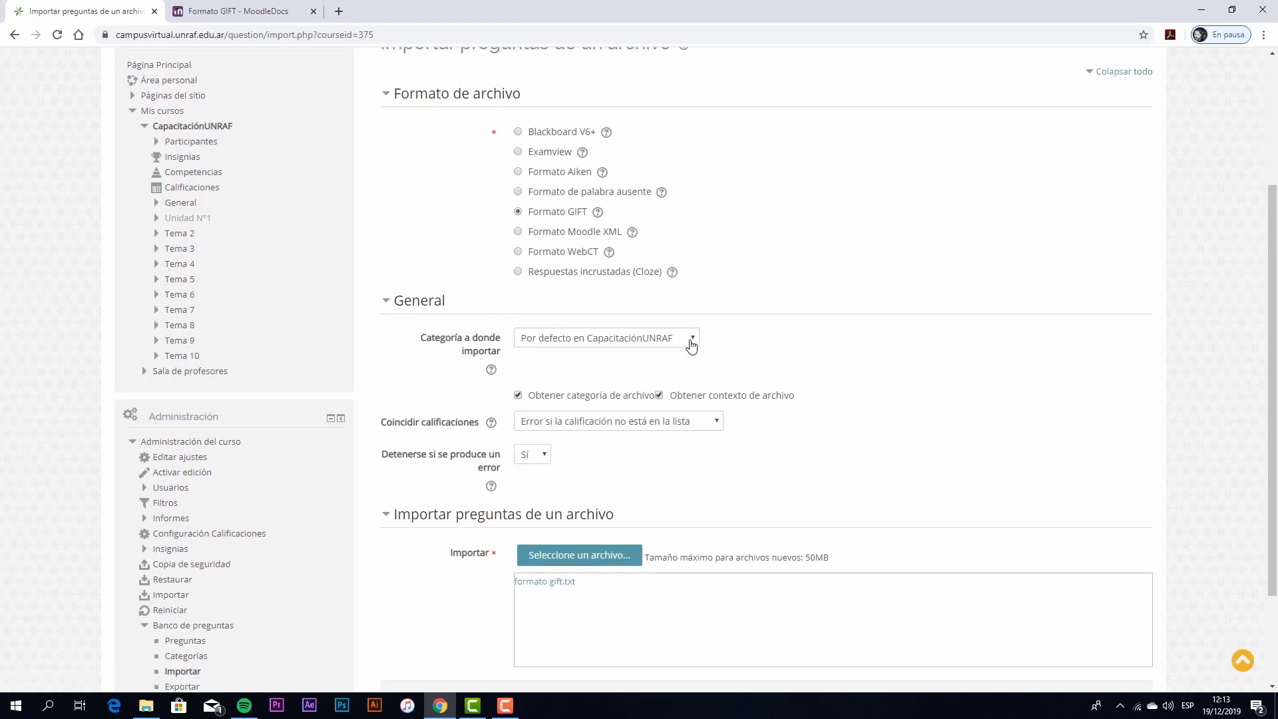
pyautogui.click(690, 342)
pyautogui.click(610, 397)
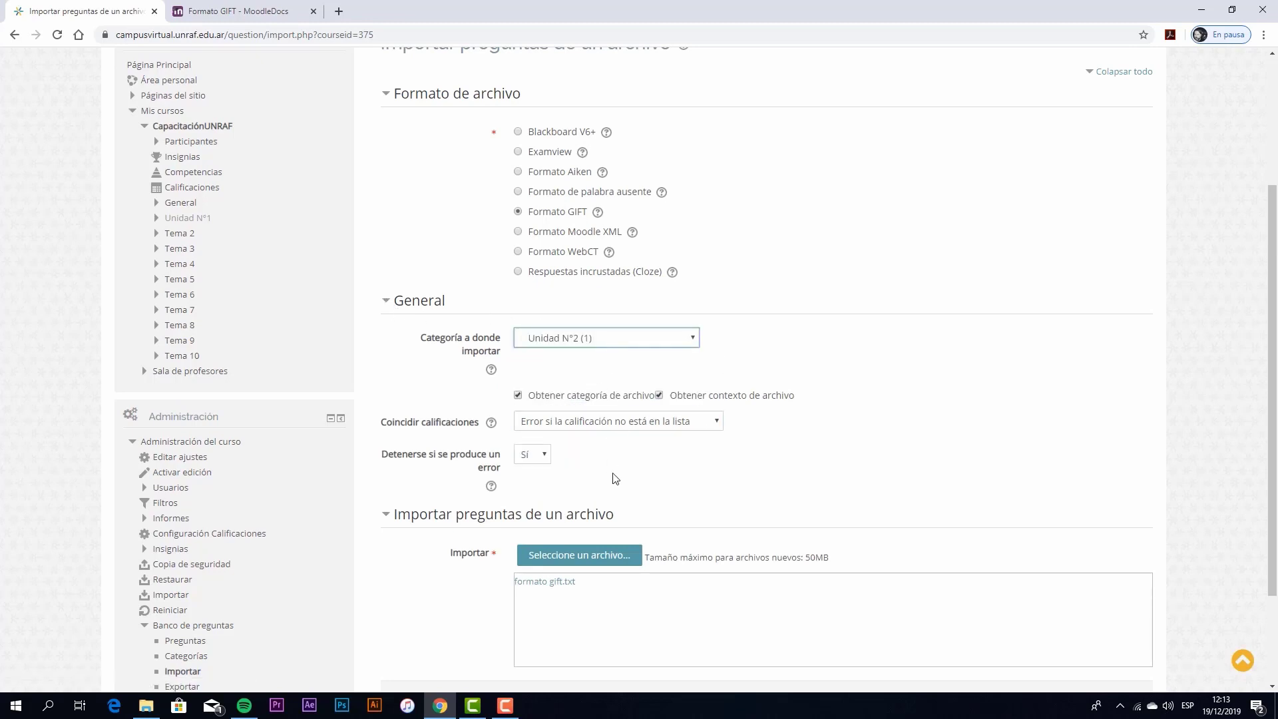
# - Import the questions from formato gift.txt and continue to the question bank list
pyautogui.scroll(-2, 615, 478)
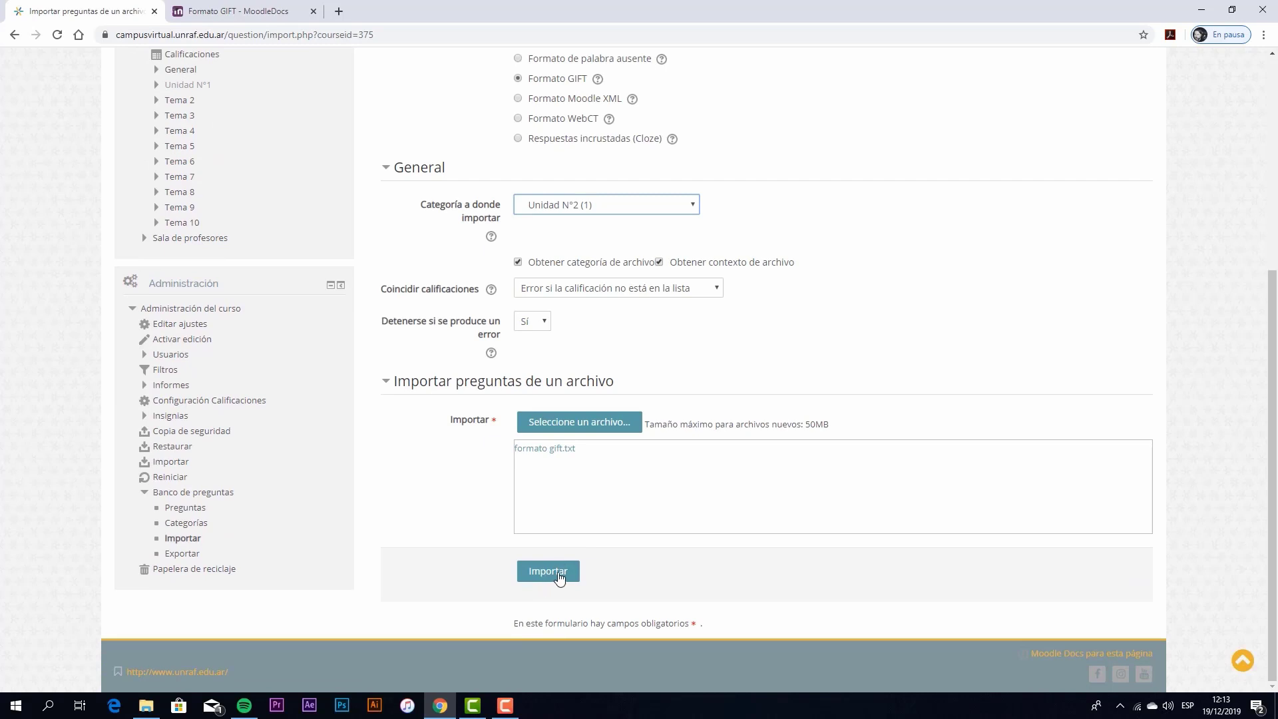
pyautogui.click(559, 575)
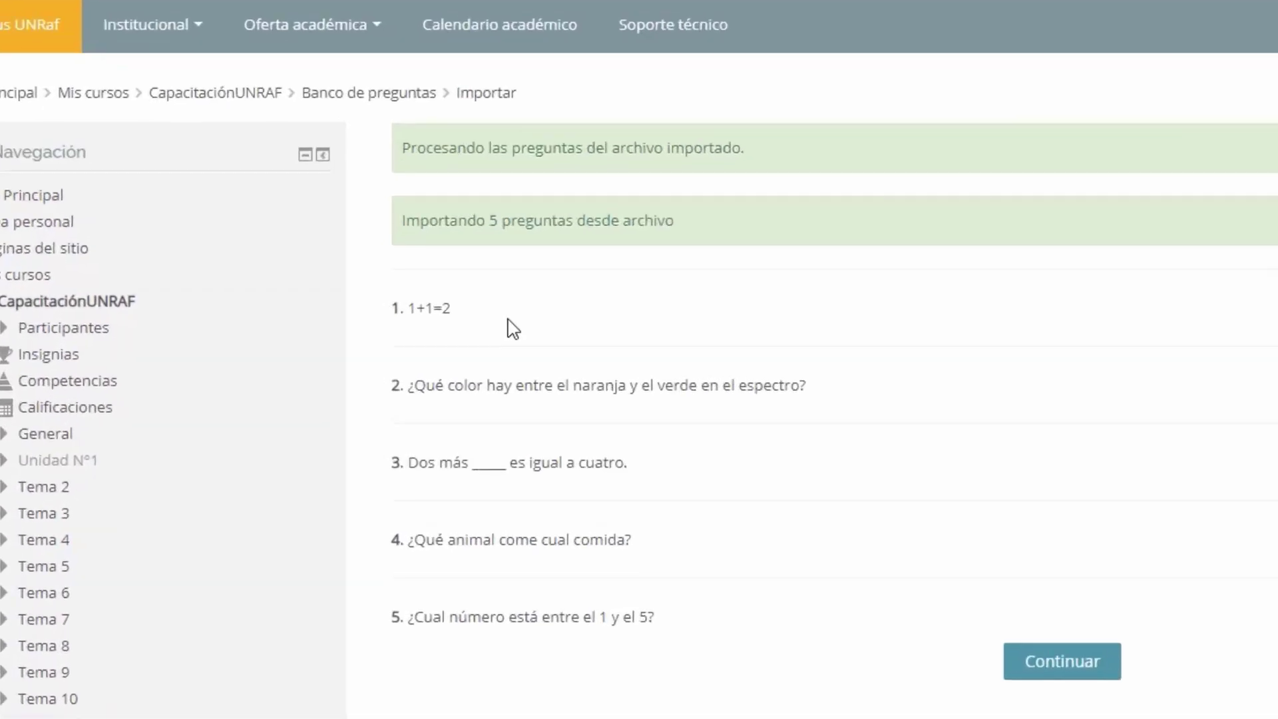
pyautogui.moveTo(434, 386); pyautogui.dragTo(447, 385)
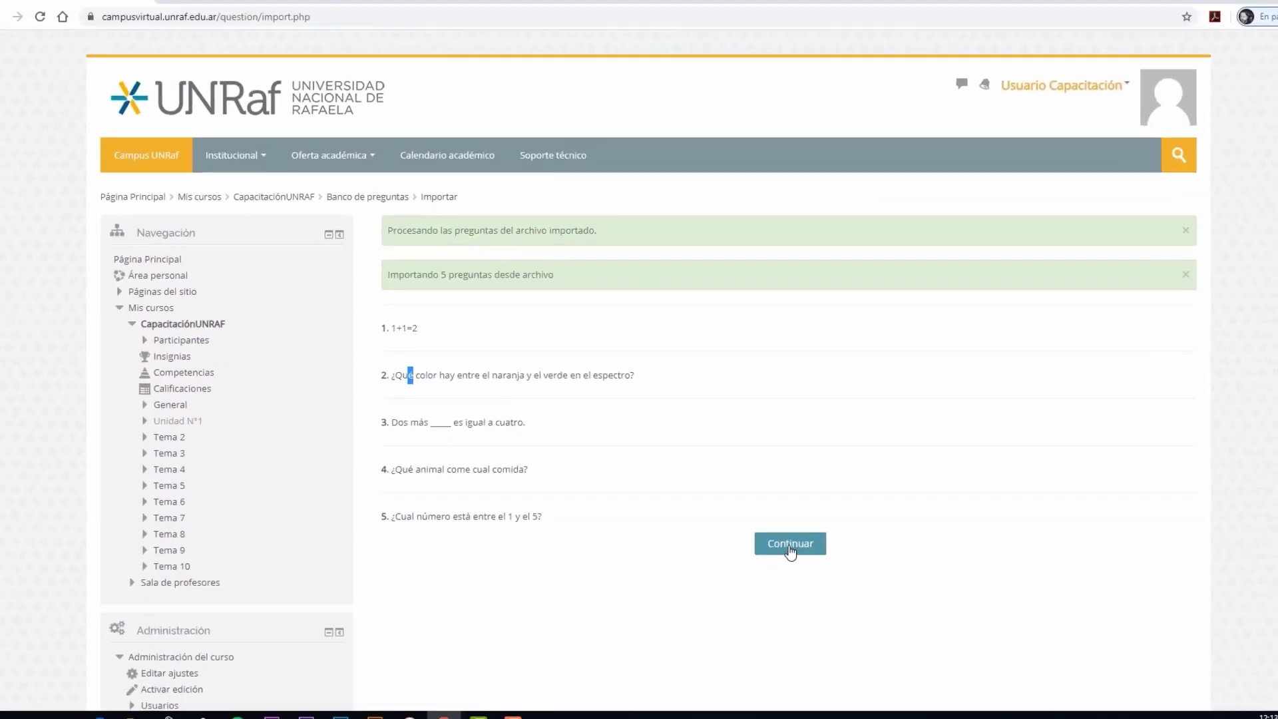
pyautogui.click(1170, 709)
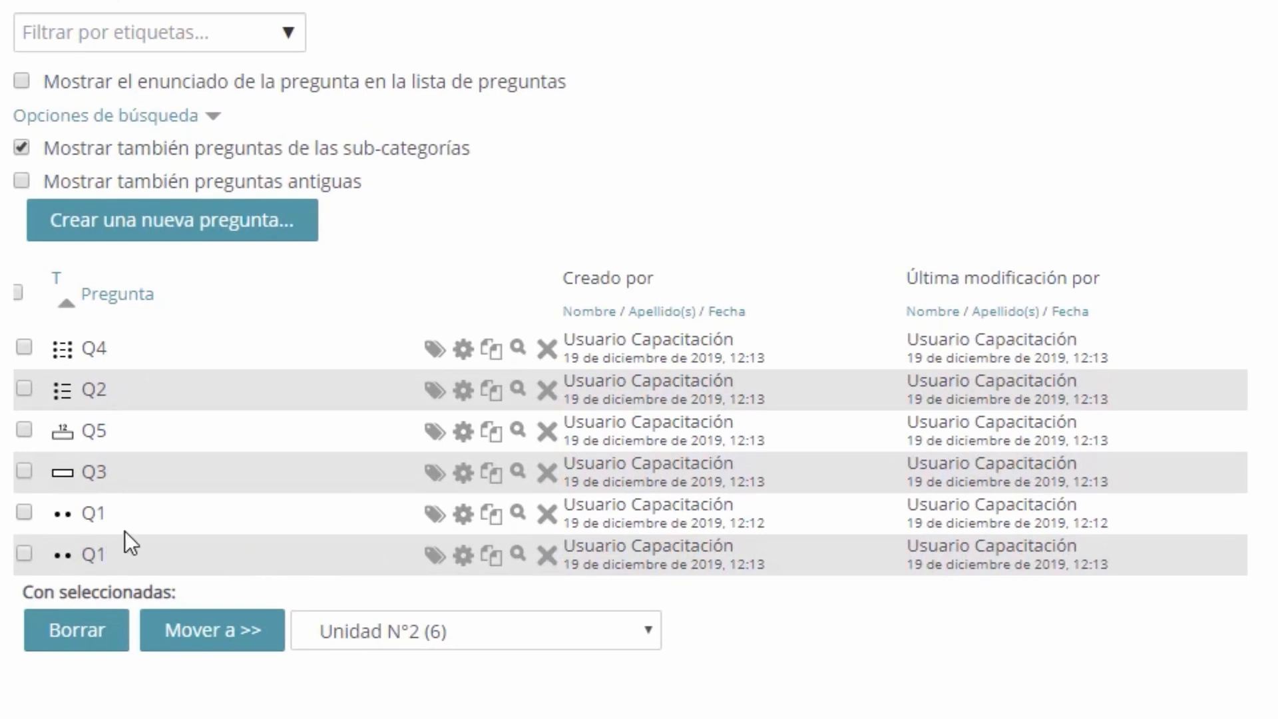
# - Delete the duplicate Q1 question created at 12:13 from the Unidad N°2 category
pyautogui.click(547, 559)
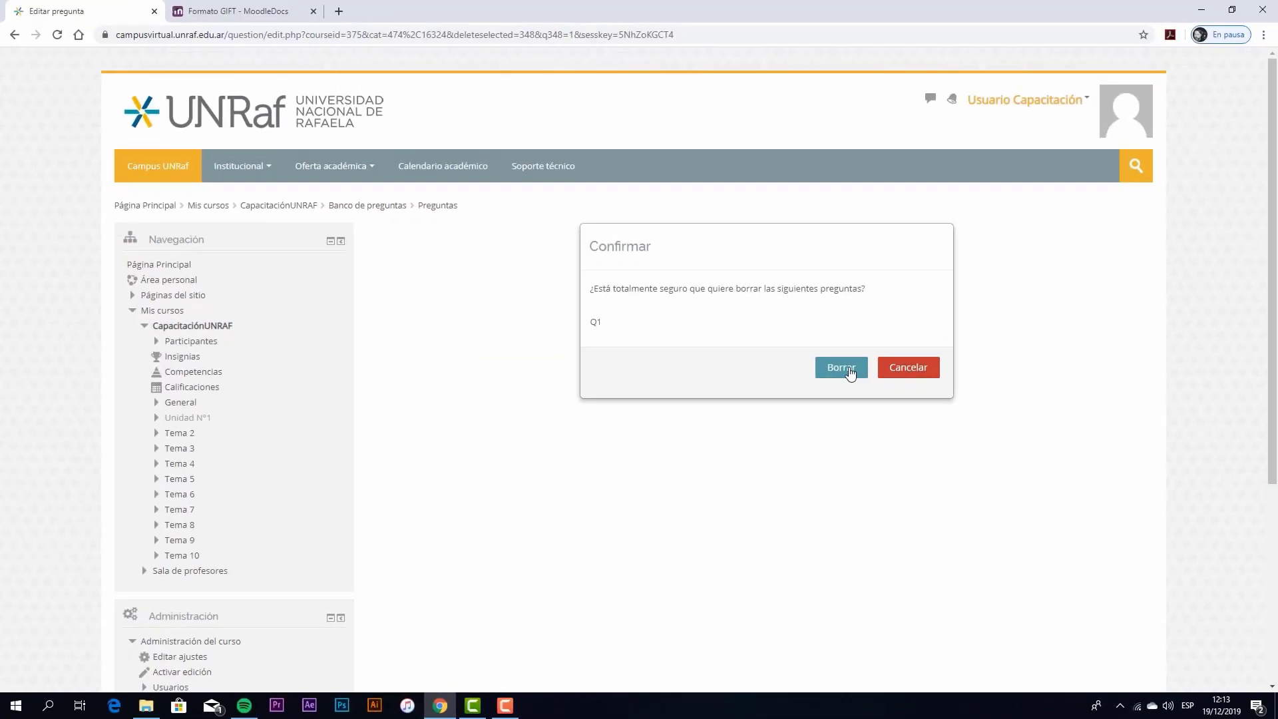
pyautogui.click(850, 374)
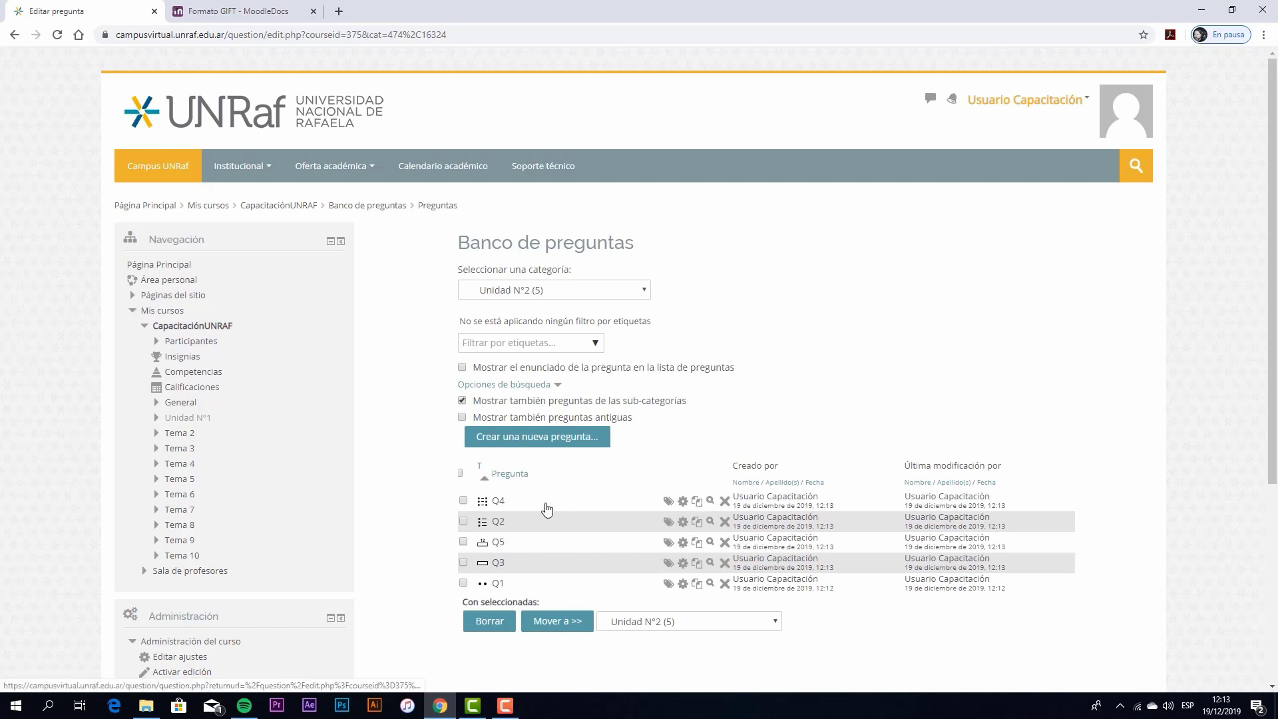
# - Preview question Q4, match gato with comida de gato and perro with comida de perro, and submit the attempt to check the correct answer
pyautogui.click(709, 503)
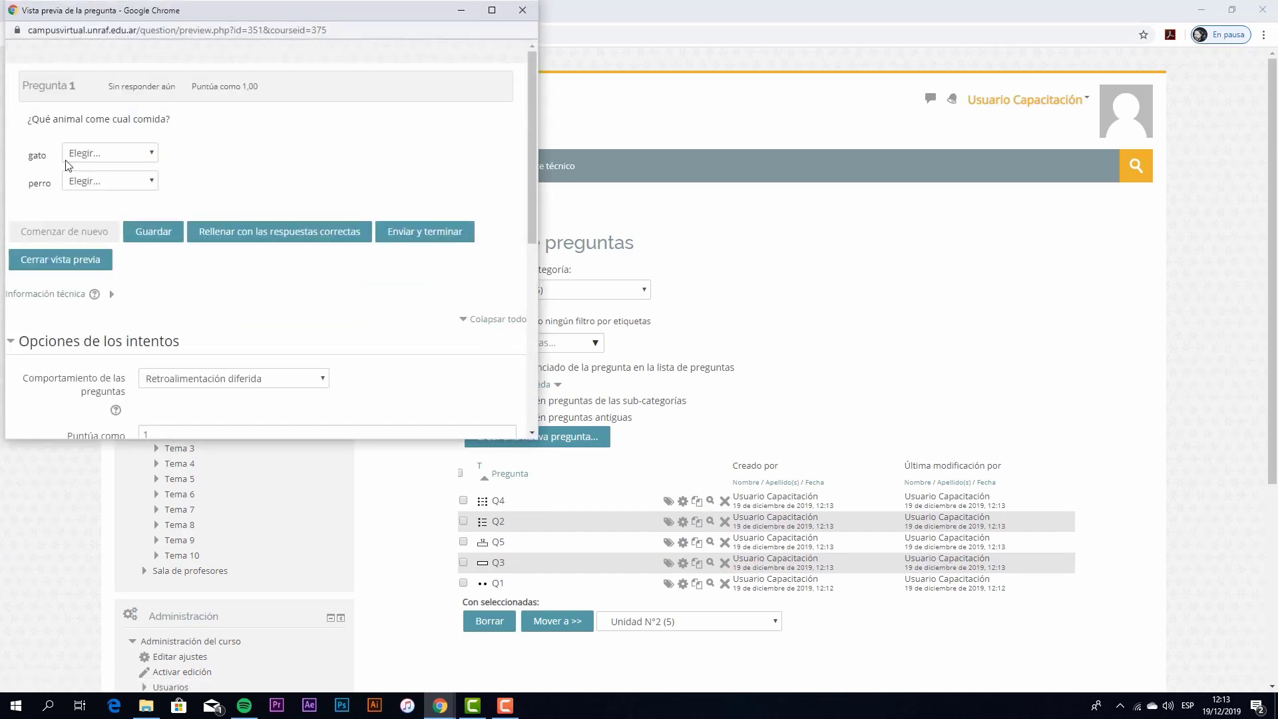
pyautogui.click(142, 154)
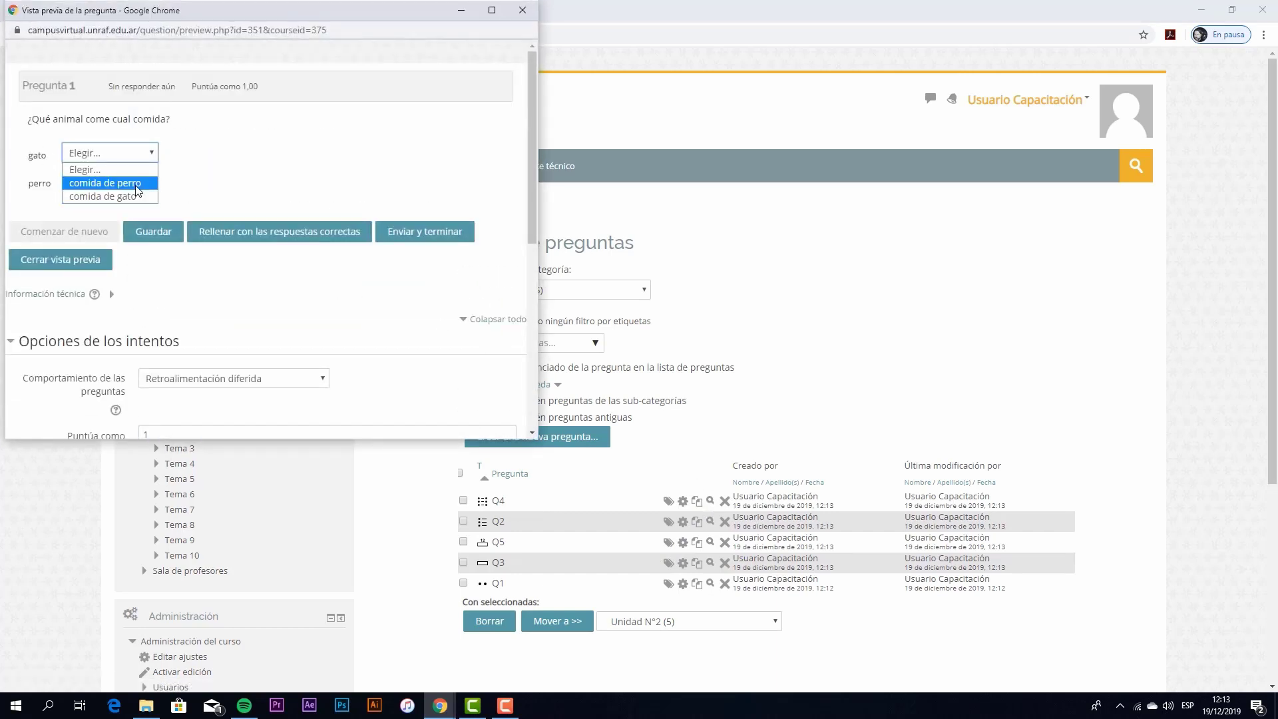
pyautogui.click(132, 196)
pyautogui.click(131, 182)
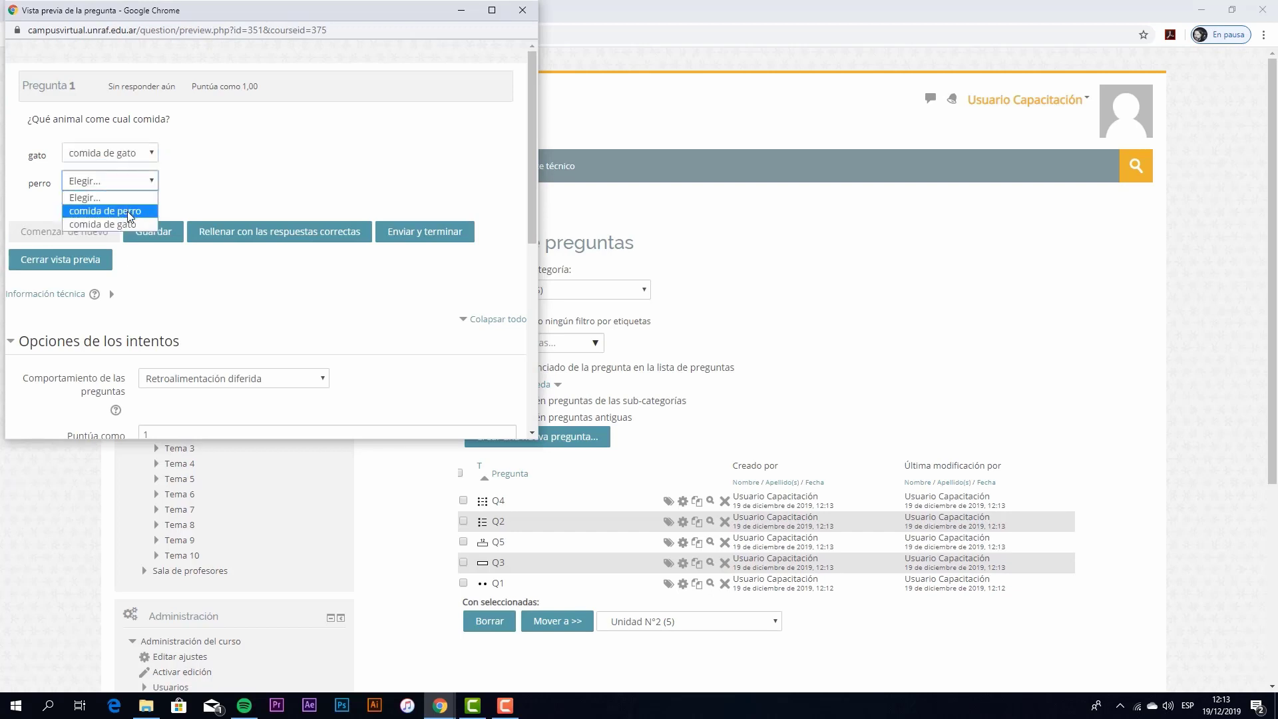
pyautogui.click(129, 212)
pyautogui.click(430, 235)
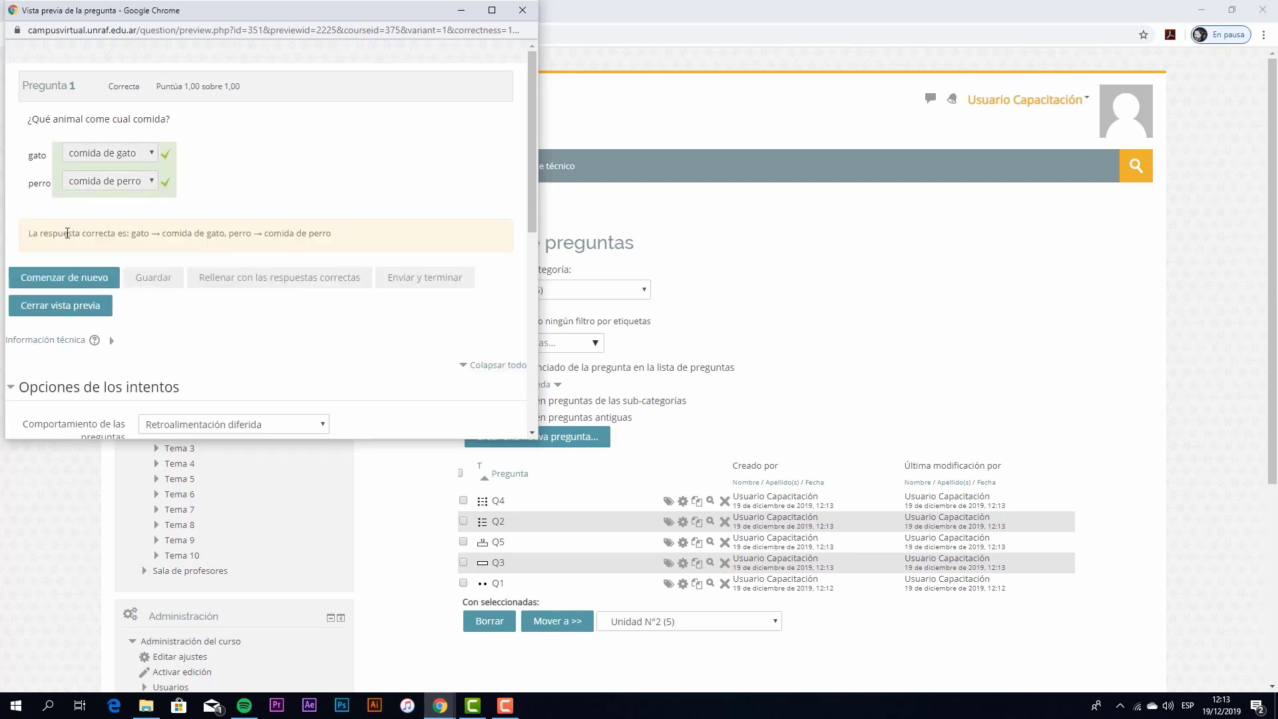
pyautogui.moveTo(133, 235); pyautogui.dragTo(219, 244)
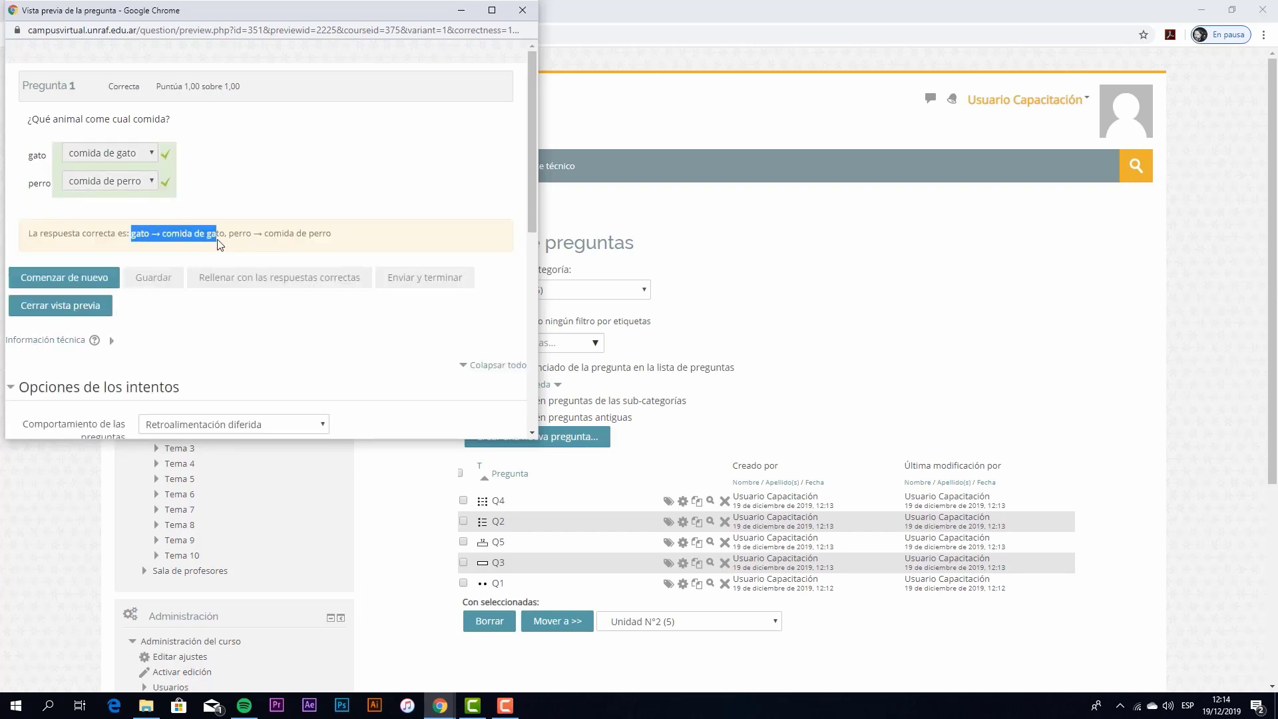